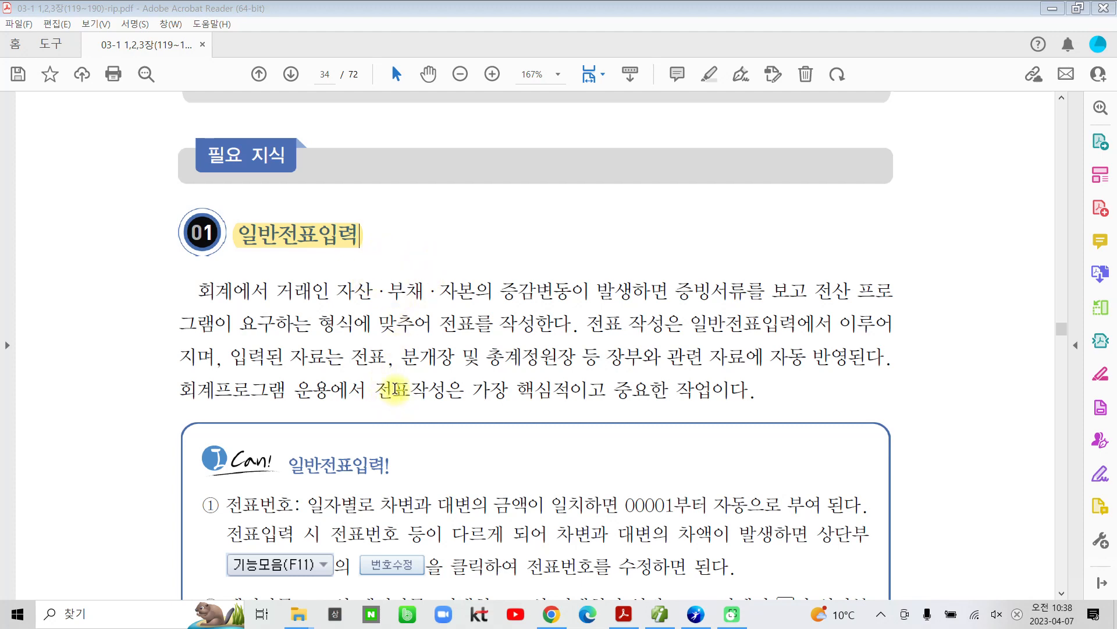
Highlight the sentence '전표작성은 가장 핵심적이고 중요한 작업이다' in the 일반전표입력 paragraph and temporarily box its words '가장 핵심적'.
{"action": "scroll", "coordinate": [395, 388], "scroll_direction": "down", "scroll_amount": 3}
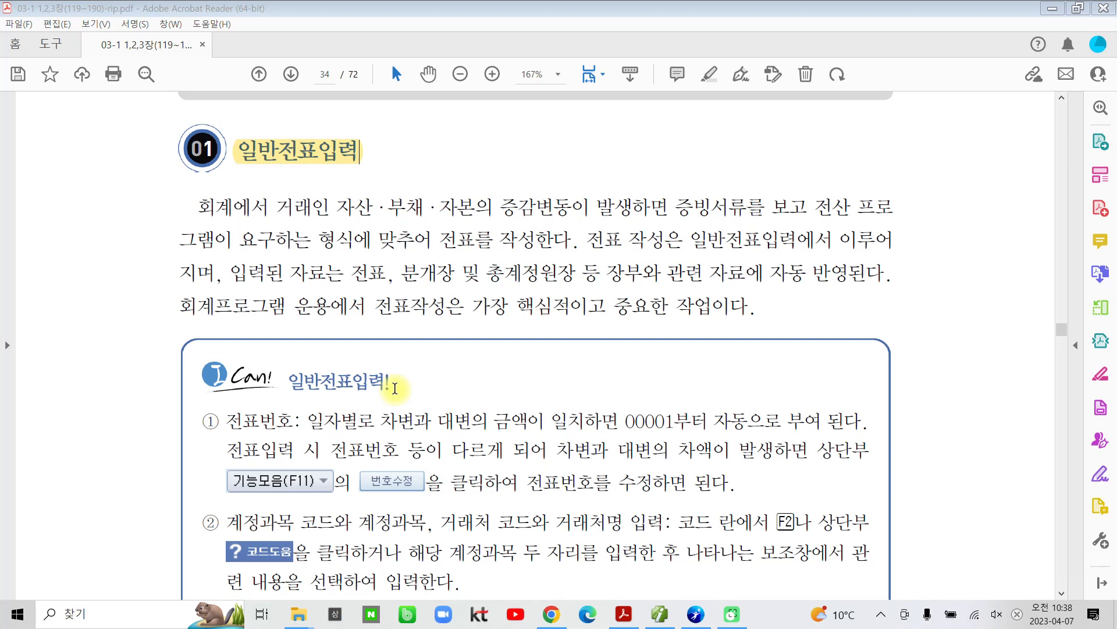
{"action": "left_click_drag", "start_coordinate": [198, 207], "coordinate": [750, 307]}
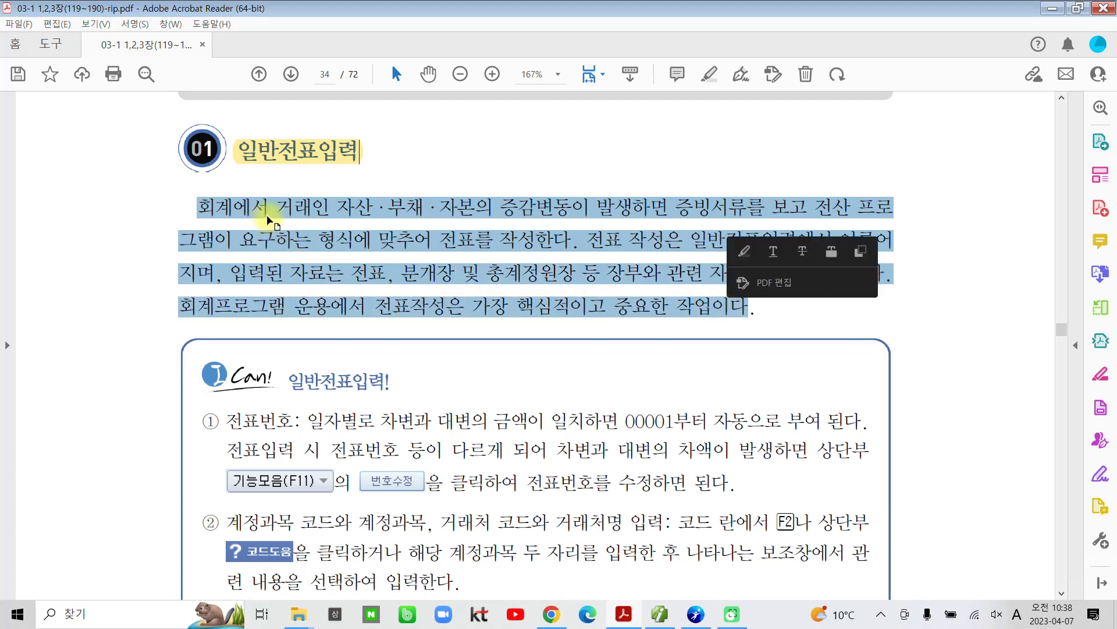
{"action": "left_click", "coordinate": [354, 240]}
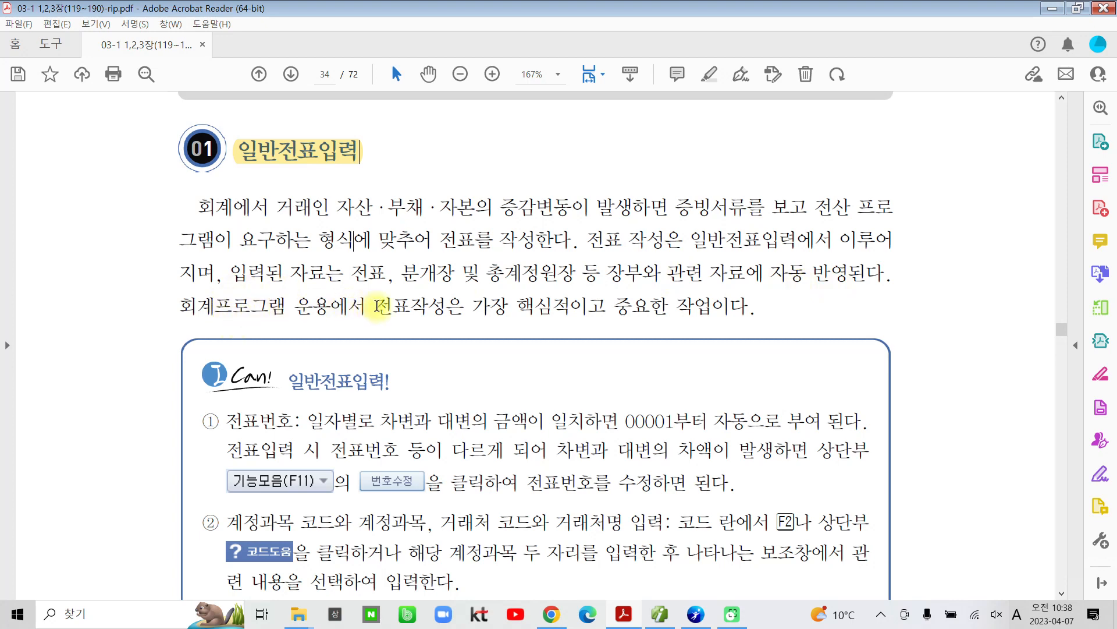
{"action": "left_click_drag", "start_coordinate": [375, 306], "coordinate": [750, 307]}
{"action": "left_click", "coordinate": [755, 250]}
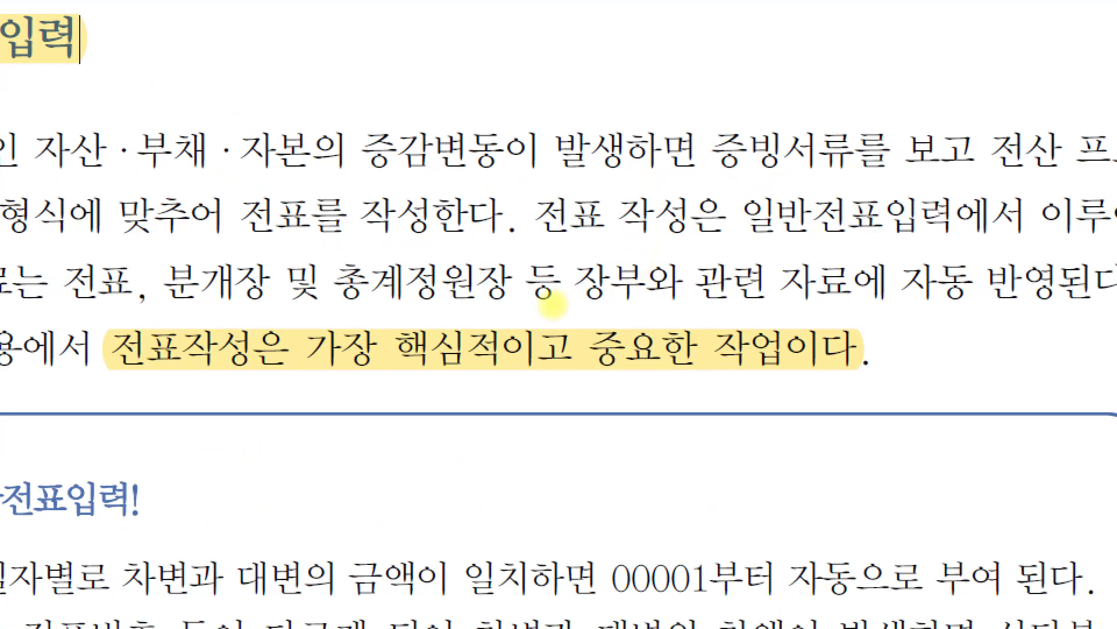
{"action": "mouse_move", "coordinate": [305, 320]}
{"action": "left_mouse_down"}
{"action": "mouse_move", "coordinate": [459, 371]}
{"action": "mouse_move", "coordinate": [510, 373]}
{"action": "left_mouse_up"}
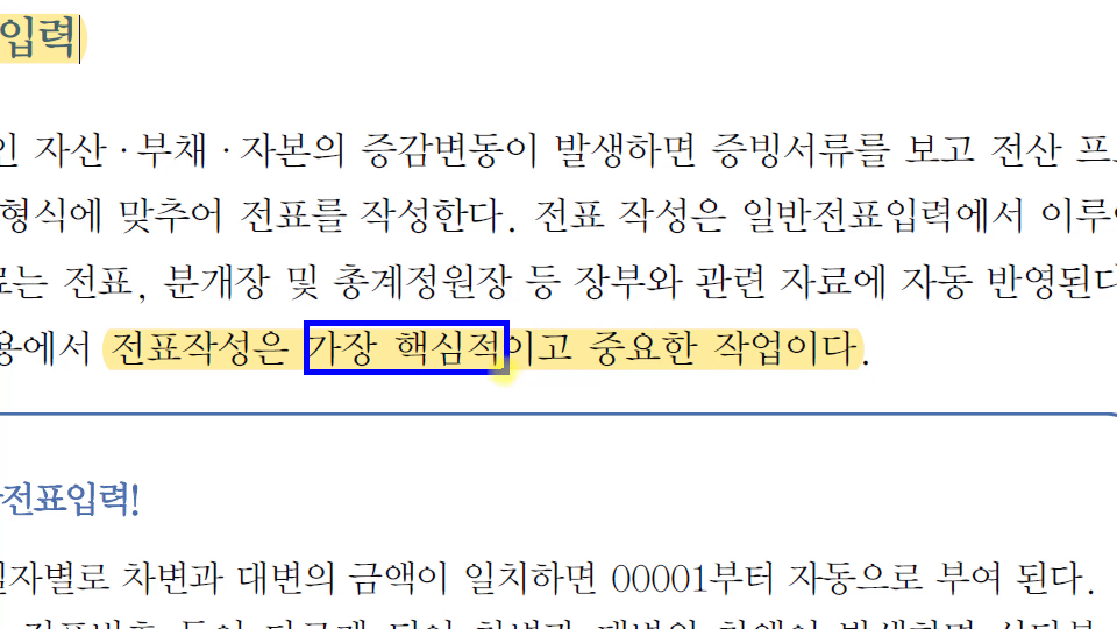
{"action": "key", "text": "Escape"}
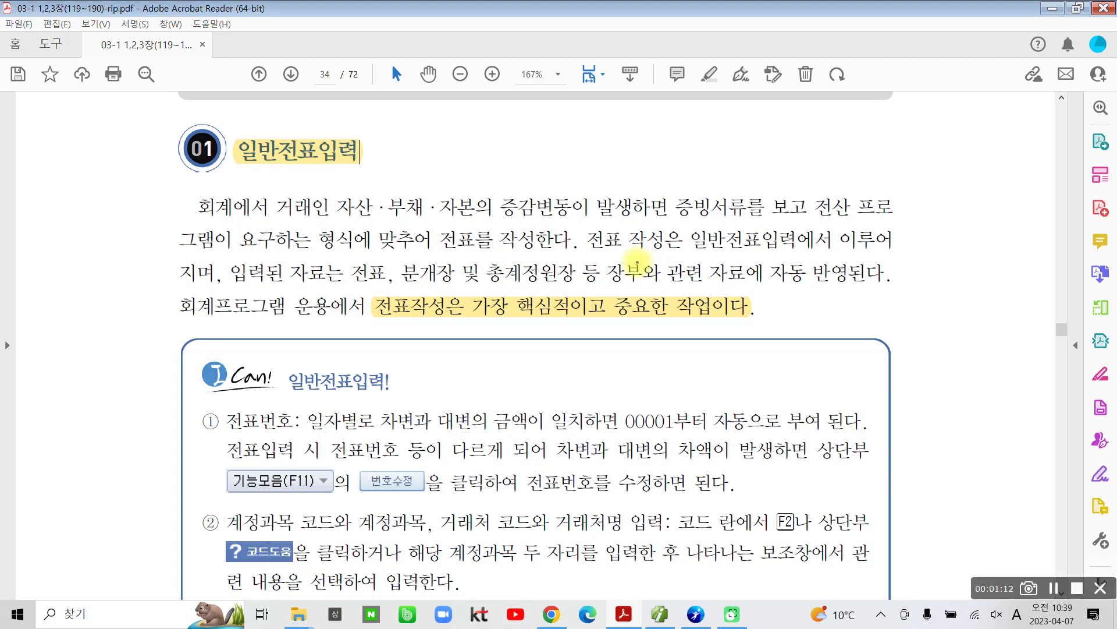
Draw an arrow from the 일반전표입력 heading and handwrite the blue ink note '부가가치세 신고와 관련없는 전표' beside it.
{"action": "left_click_drag", "start_coordinate": [380, 149], "coordinate": [451, 141]}
{"action": "left_click_drag", "start_coordinate": [494, 89], "coordinate": [486, 123]}
{"action": "mouse_move", "coordinate": [518, 82]}
{"action": "left_mouse_down"}
{"action": "mouse_move", "coordinate": [504, 115]}
{"action": "mouse_move", "coordinate": [516, 104]}
{"action": "left_mouse_up"}
{"action": "left_click_drag", "start_coordinate": [467, 136], "coordinate": [540, 136]}
{"action": "left_click_drag", "start_coordinate": [496, 138], "coordinate": [493, 161]}
{"action": "left_click_drag", "start_coordinate": [529, 111], "coordinate": [530, 145]}
{"action": "mouse_move", "coordinate": [561, 108]}
{"action": "left_mouse_down"}
{"action": "mouse_move", "coordinate": [559, 149]}
{"action": "mouse_move", "coordinate": [600, 126]}
{"action": "left_mouse_up"}
{"action": "left_click_drag", "start_coordinate": [634, 93], "coordinate": [612, 150]}
{"action": "left_click_drag", "start_coordinate": [617, 125], "coordinate": [632, 123]}
{"action": "mouse_move", "coordinate": [658, 89]}
{"action": "left_mouse_down"}
{"action": "mouse_move", "coordinate": [668, 107]}
{"action": "mouse_move", "coordinate": [648, 139]}
{"action": "left_mouse_up"}
{"action": "left_click_drag", "start_coordinate": [658, 119], "coordinate": [674, 135]}
{"action": "left_click_drag", "start_coordinate": [689, 87], "coordinate": [682, 147]}
{"action": "left_click_drag", "start_coordinate": [717, 106], "coordinate": [699, 138]}
{"action": "mouse_move", "coordinate": [708, 119]}
{"action": "left_mouse_down"}
{"action": "mouse_move", "coordinate": [719, 135]}
{"action": "mouse_move", "coordinate": [724, 118]}
{"action": "left_mouse_up"}
{"action": "mouse_move", "coordinate": [725, 109]}
{"action": "left_mouse_down"}
{"action": "mouse_move", "coordinate": [723, 141]}
{"action": "mouse_move", "coordinate": [742, 141]}
{"action": "left_mouse_up"}
{"action": "mouse_move", "coordinate": [816, 89]}
{"action": "left_mouse_down"}
{"action": "mouse_move", "coordinate": [787, 114]}
{"action": "mouse_move", "coordinate": [822, 131]}
{"action": "left_mouse_up"}
{"action": "mouse_move", "coordinate": [831, 81]}
{"action": "left_mouse_down"}
{"action": "mouse_move", "coordinate": [843, 135]}
{"action": "mouse_move", "coordinate": [872, 114]}
{"action": "mouse_move", "coordinate": [867, 123]}
{"action": "left_mouse_up"}
{"action": "left_click_drag", "start_coordinate": [859, 124], "coordinate": [878, 126]}
{"action": "left_click_drag", "start_coordinate": [907, 86], "coordinate": [902, 125]}
{"action": "left_click_drag", "start_coordinate": [878, 128], "coordinate": [937, 123]}
{"action": "mouse_move", "coordinate": [932, 78]}
{"action": "left_mouse_down"}
{"action": "mouse_move", "coordinate": [923, 153]}
{"action": "mouse_move", "coordinate": [953, 120]}
{"action": "left_mouse_up"}
{"action": "left_click_drag", "start_coordinate": [639, 165], "coordinate": [657, 189]}
{"action": "left_click_drag", "start_coordinate": [635, 194], "coordinate": [684, 189]}
{"action": "mouse_move", "coordinate": [690, 148]}
{"action": "left_mouse_down"}
{"action": "mouse_move", "coordinate": [685, 201]}
{"action": "mouse_move", "coordinate": [710, 173]}
{"action": "left_mouse_up"}
{"action": "left_click_drag", "start_coordinate": [668, 197], "coordinate": [684, 208]}
{"action": "mouse_move", "coordinate": [714, 167]}
{"action": "left_mouse_down"}
{"action": "mouse_move", "coordinate": [725, 201]}
{"action": "mouse_move", "coordinate": [743, 211]}
{"action": "left_mouse_up"}
{"action": "left_click_drag", "start_coordinate": [737, 169], "coordinate": [757, 165]}
{"action": "mouse_move", "coordinate": [736, 180]}
{"action": "left_mouse_down"}
{"action": "mouse_move", "coordinate": [758, 176]}
{"action": "mouse_move", "coordinate": [763, 201]}
{"action": "left_mouse_up"}
{"action": "mouse_move", "coordinate": [745, 195]}
{"action": "left_mouse_down"}
{"action": "mouse_move", "coordinate": [757, 215]}
{"action": "mouse_move", "coordinate": [781, 213]}
{"action": "left_mouse_up"}
{"action": "mouse_move", "coordinate": [798, 165]}
{"action": "left_mouse_down"}
{"action": "mouse_move", "coordinate": [825, 195]}
{"action": "mouse_move", "coordinate": [789, 227]}
{"action": "mouse_move", "coordinate": [815, 198]}
{"action": "mouse_move", "coordinate": [803, 222]}
{"action": "left_mouse_up"}
{"action": "left_click_drag", "start_coordinate": [821, 195], "coordinate": [835, 203]}
{"action": "left_click_drag", "start_coordinate": [859, 144], "coordinate": [902, 185]}
{"action": "left_click_drag", "start_coordinate": [866, 194], "coordinate": [876, 207]}
{"action": "left_click_drag", "start_coordinate": [929, 165], "coordinate": [955, 161]}
{"action": "mouse_move", "coordinate": [954, 165]}
{"action": "left_mouse_down"}
{"action": "mouse_move", "coordinate": [930, 198]}
{"action": "mouse_move", "coordinate": [990, 170]}
{"action": "mouse_move", "coordinate": [992, 198]}
{"action": "left_mouse_up"}
{"action": "mouse_move", "coordinate": [963, 195]}
{"action": "left_mouse_down"}
{"action": "mouse_move", "coordinate": [969, 215]}
{"action": "mouse_move", "coordinate": [990, 211]}
{"action": "left_mouse_up"}
{"action": "left_click_drag", "start_coordinate": [1007, 160], "coordinate": [1018, 177]}
{"action": "mouse_move", "coordinate": [1028, 170]}
{"action": "left_mouse_down"}
{"action": "mouse_move", "coordinate": [1042, 164]}
{"action": "mouse_move", "coordinate": [1051, 184]}
{"action": "mouse_move", "coordinate": [1049, 222]}
{"action": "left_mouse_up"}
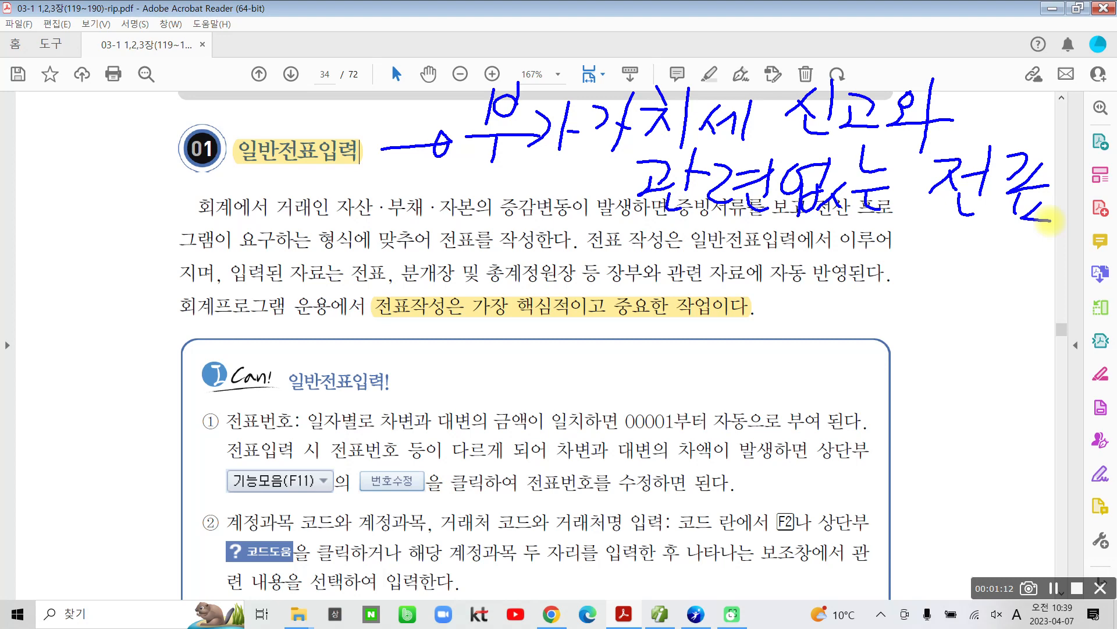
Review the four numbered notes in the 'I Can! 일반전표입력!' box, from 전표번호 to 전표정렬.
{"action": "scroll", "coordinate": [519, 387], "scroll_direction": "down", "scroll_amount": 4}
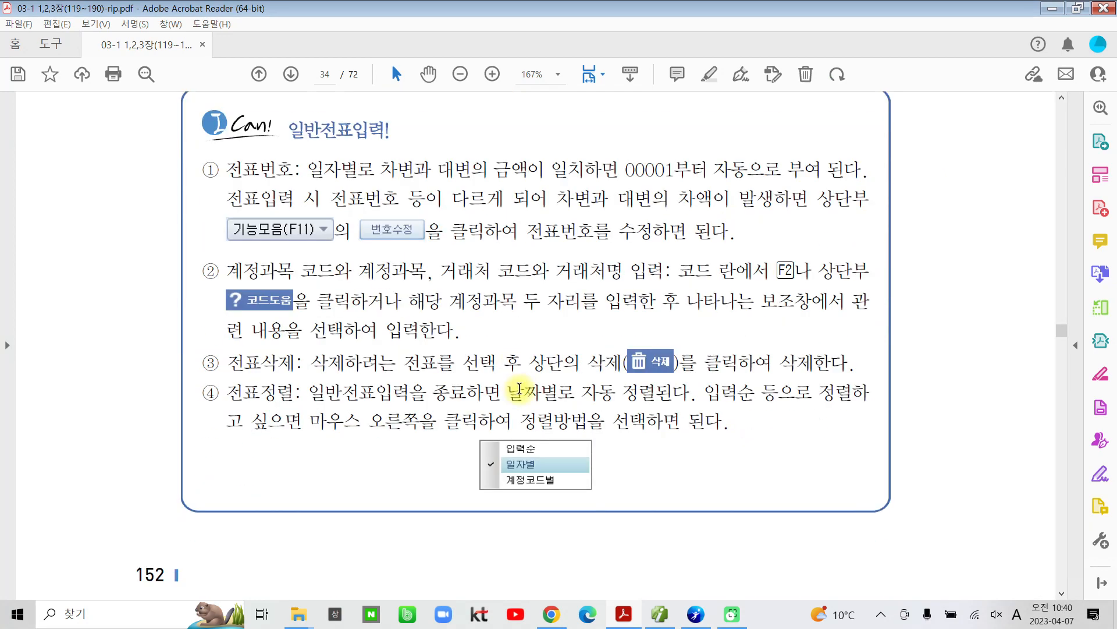
{"action": "scroll", "coordinate": [387, 398], "scroll_direction": "up", "scroll_amount": 1}
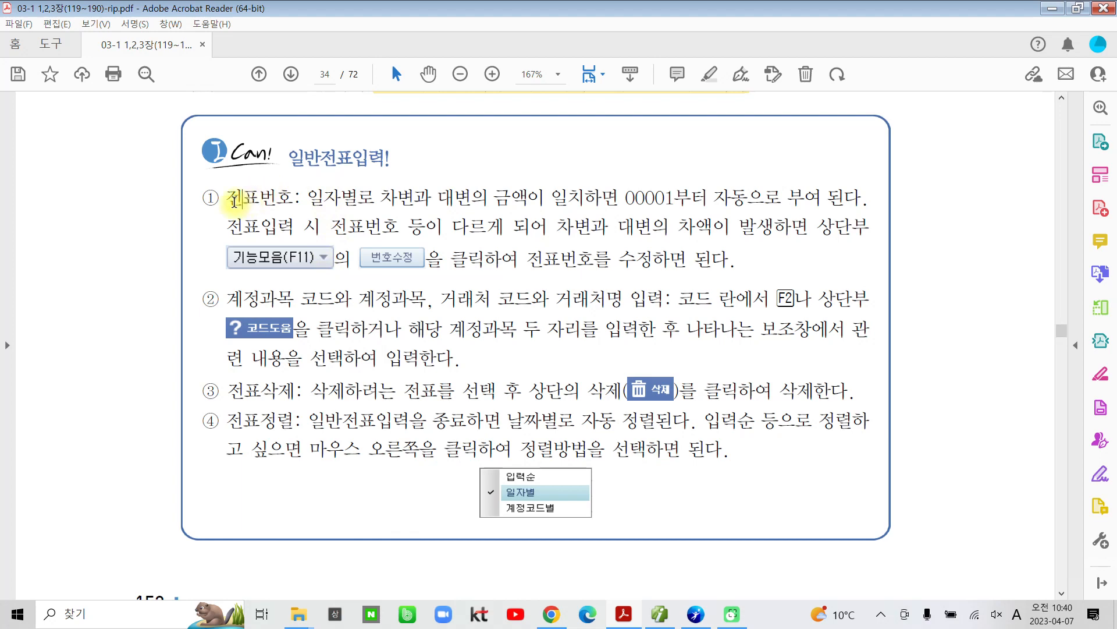
{"action": "left_click_drag", "start_coordinate": [227, 299], "coordinate": [426, 299]}
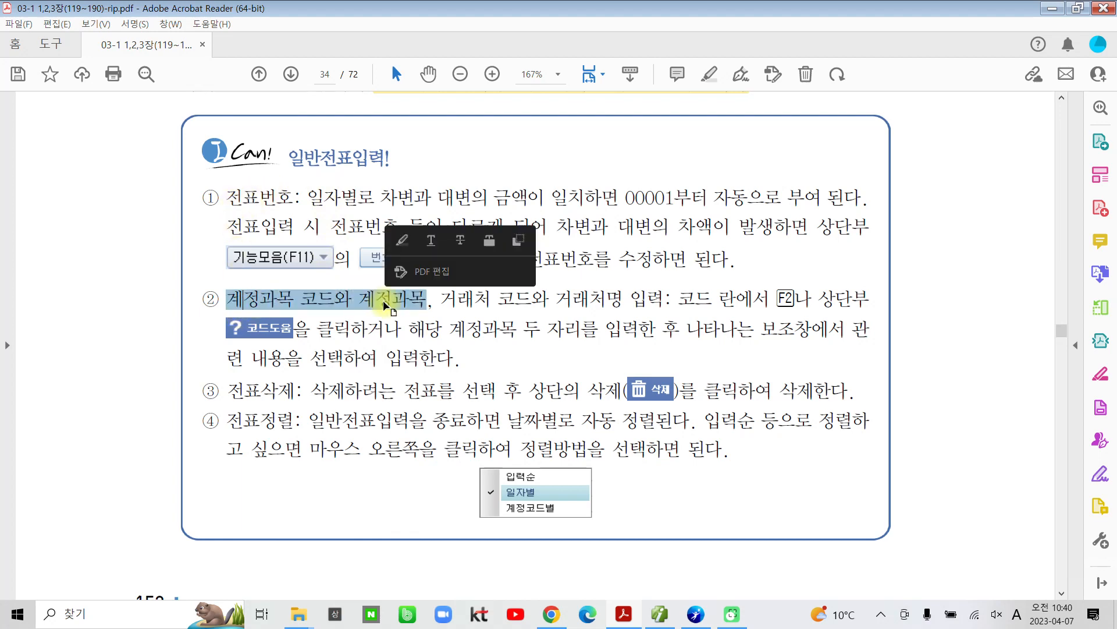
{"action": "left_click_drag", "start_coordinate": [217, 393], "coordinate": [298, 392]}
{"action": "left_click", "coordinate": [255, 422]}
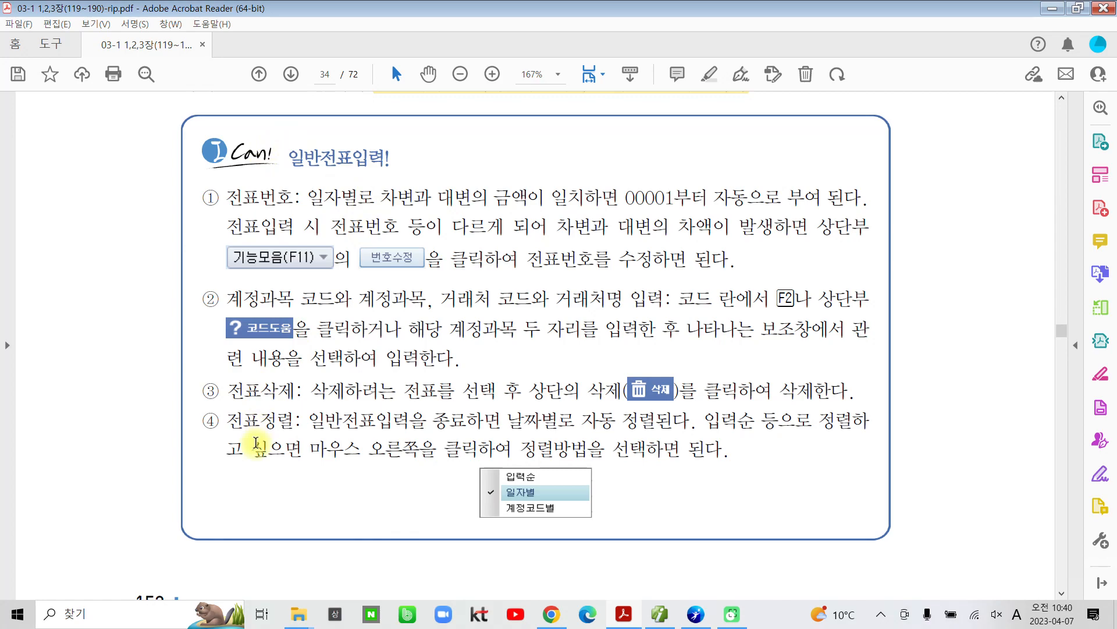
Highlight '출금전표' in the section 02 heading and '입금전표' in the section 03 heading on PDF page 35.
{"action": "scroll", "coordinate": [264, 441], "scroll_direction": "down", "scroll_amount": 5}
{"action": "scroll", "coordinate": [268, 443], "scroll_direction": "down", "scroll_amount": 8}
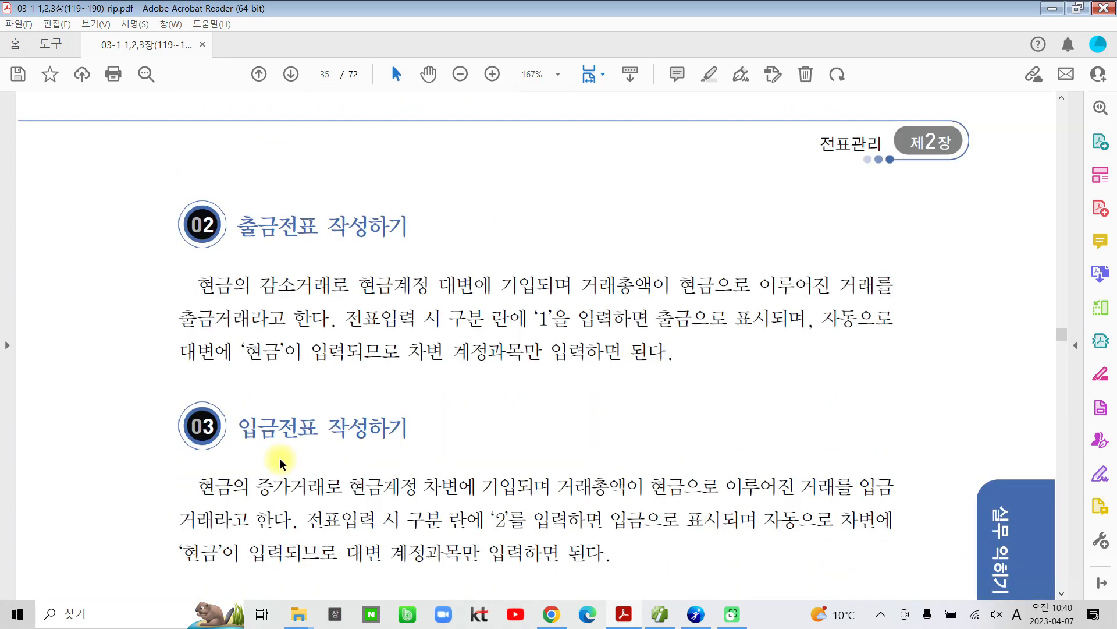
{"action": "left_click_drag", "start_coordinate": [237, 227], "coordinate": [320, 227]}
{"action": "left_click", "coordinate": [321, 174]}
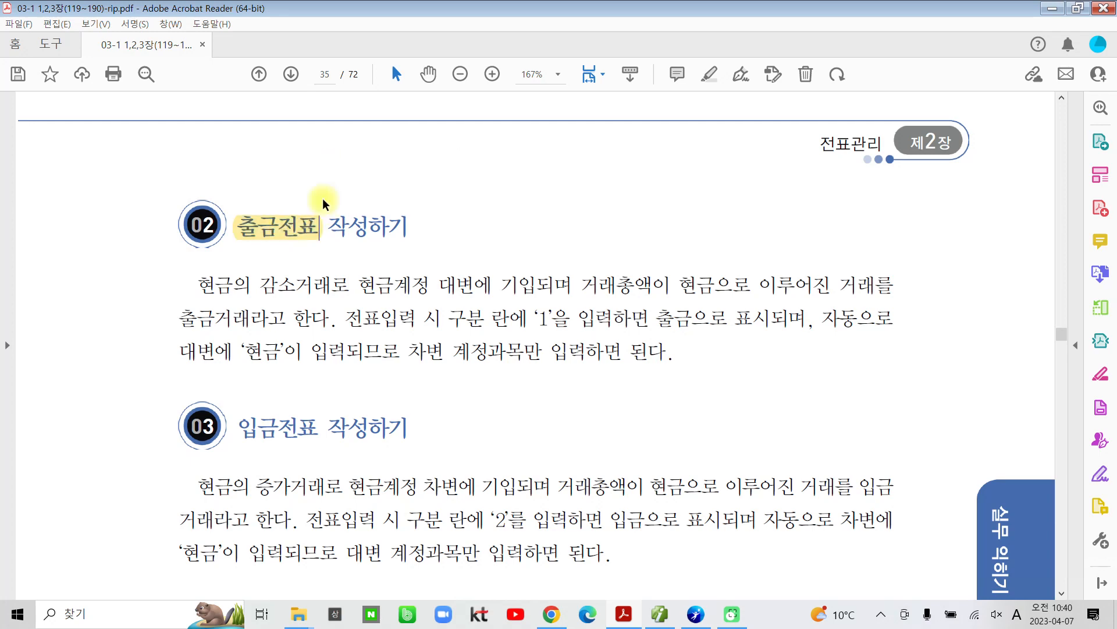
{"action": "left_click_drag", "start_coordinate": [235, 431], "coordinate": [319, 429]}
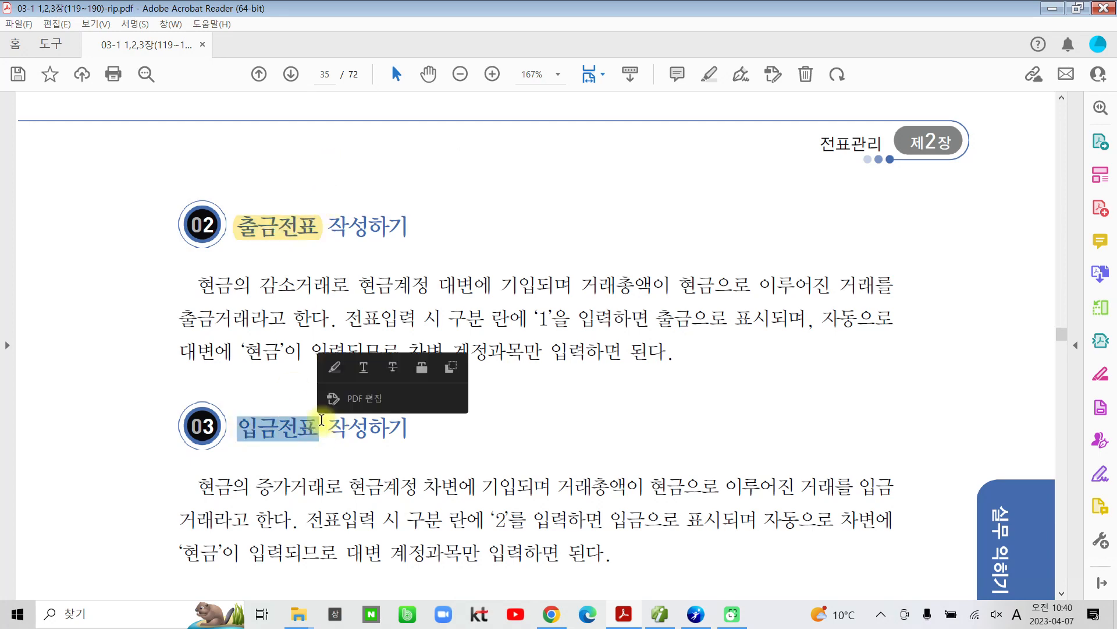
{"action": "left_click", "coordinate": [333, 367]}
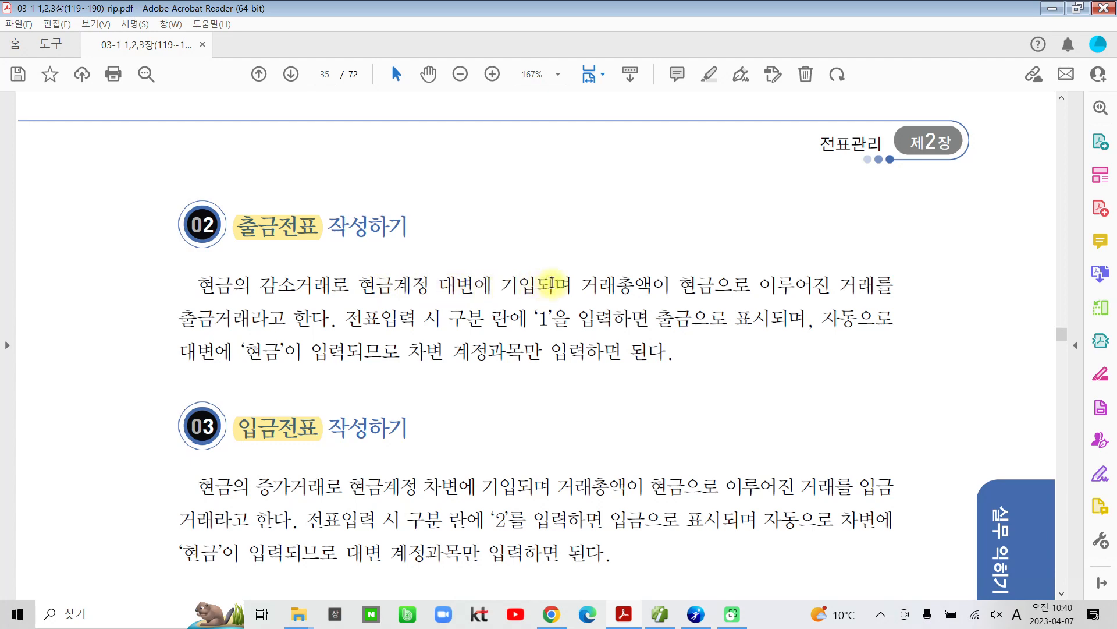
Highlight '현금계정 대변에', '거래총액이 현금으로' and '출금거래' in the section 02 paragraph on 출금전표.
{"action": "left_click_drag", "start_coordinate": [350, 288], "coordinate": [468, 289]}
{"action": "left_click", "coordinate": [481, 226]}
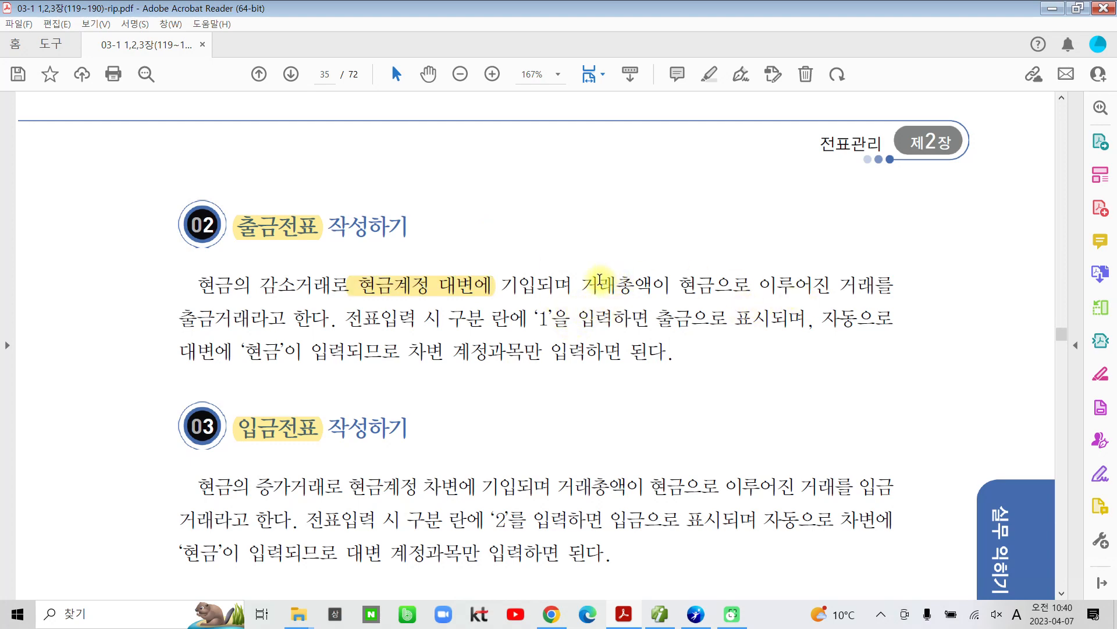
{"action": "left_click_drag", "start_coordinate": [586, 291], "coordinate": [751, 289]}
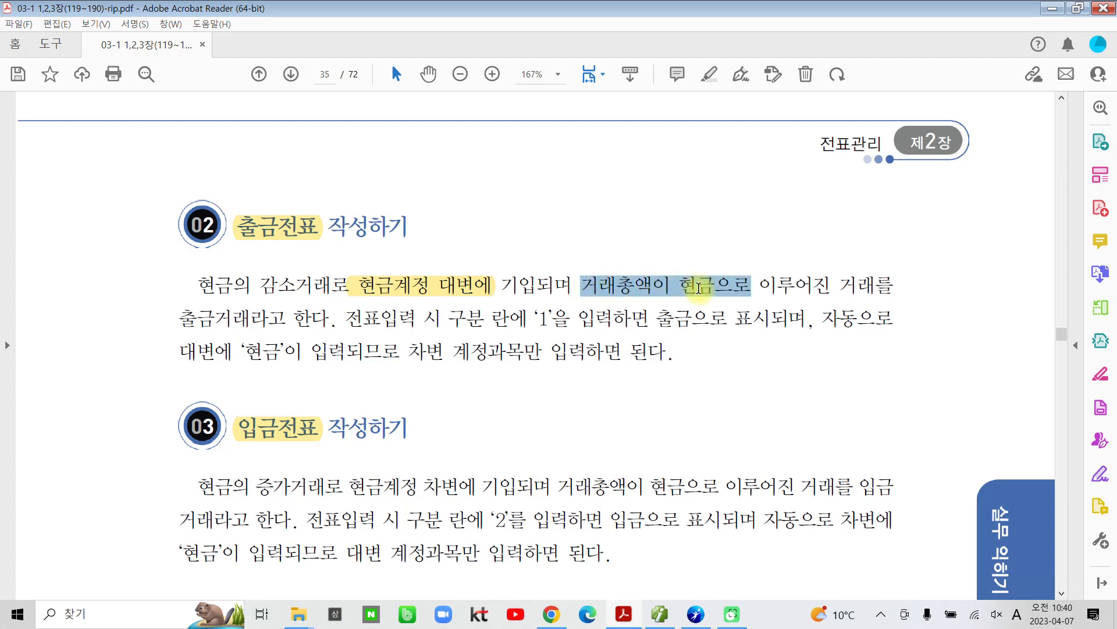
{"action": "left_click", "coordinate": [721, 228]}
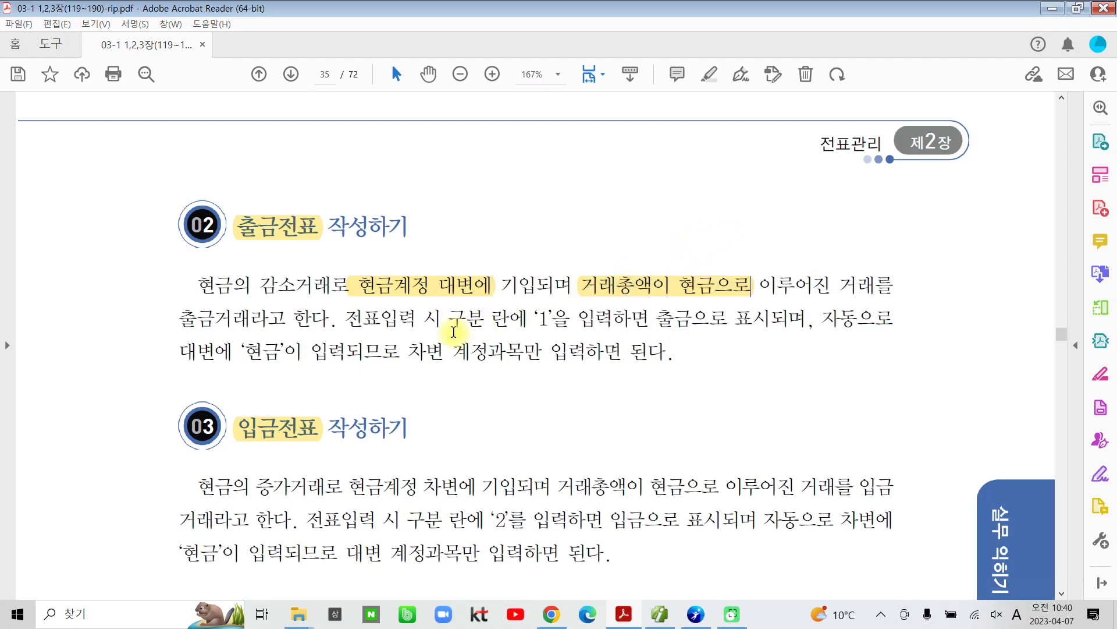
{"action": "left_click_drag", "start_coordinate": [177, 319], "coordinate": [250, 320]}
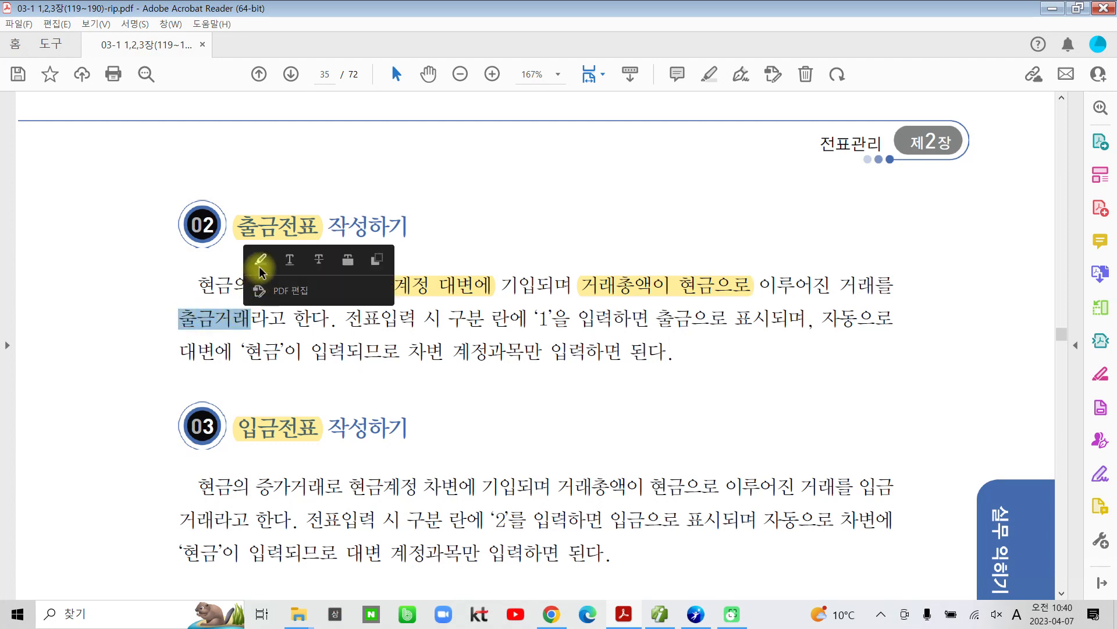
{"action": "left_click", "coordinate": [260, 260]}
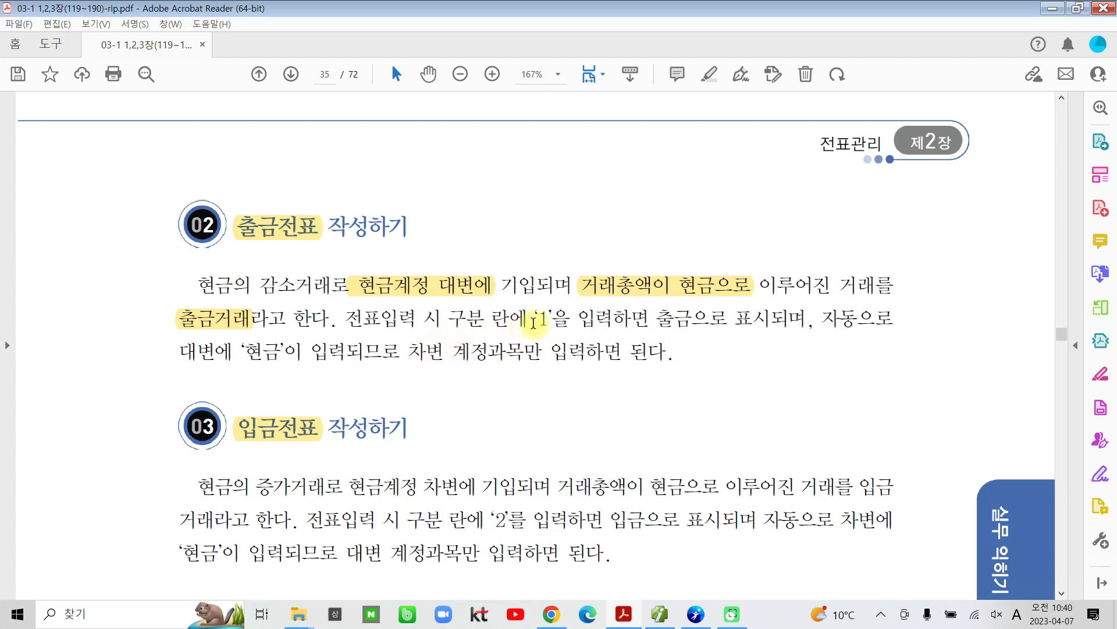
Highlight '구분 란에 ‘1’', '출금', '자동으로 대변에 ‘현금’' and '차변 계정과목만' in the section 02 paragraph.
{"action": "left_click", "coordinate": [444, 319]}
{"action": "left_click_drag", "start_coordinate": [453, 319], "coordinate": [540, 319]}
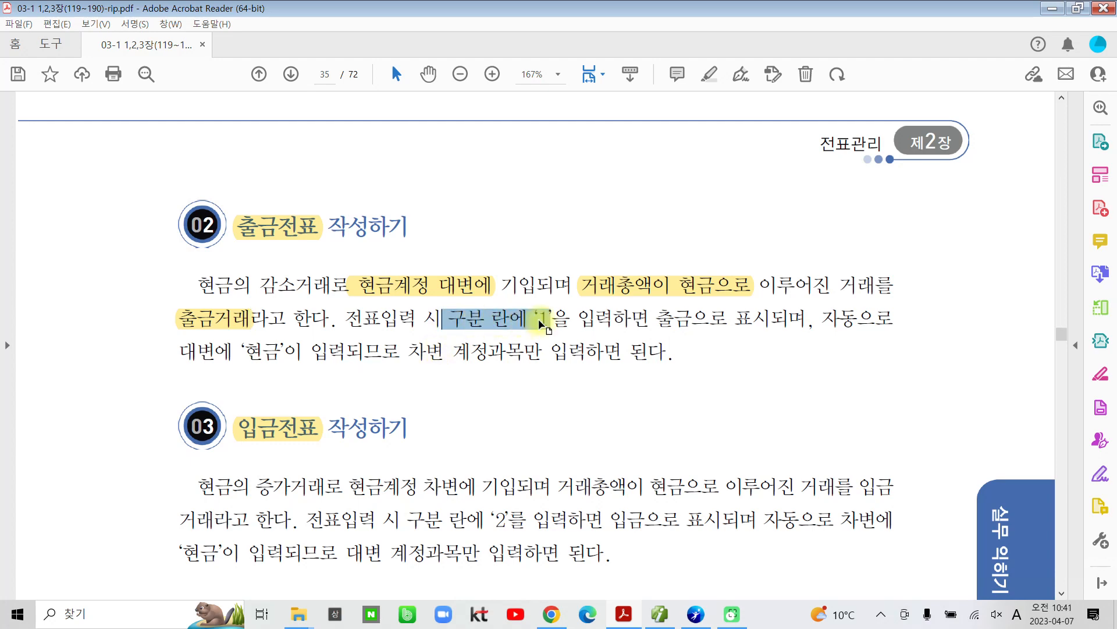
{"action": "left_click", "coordinate": [554, 260]}
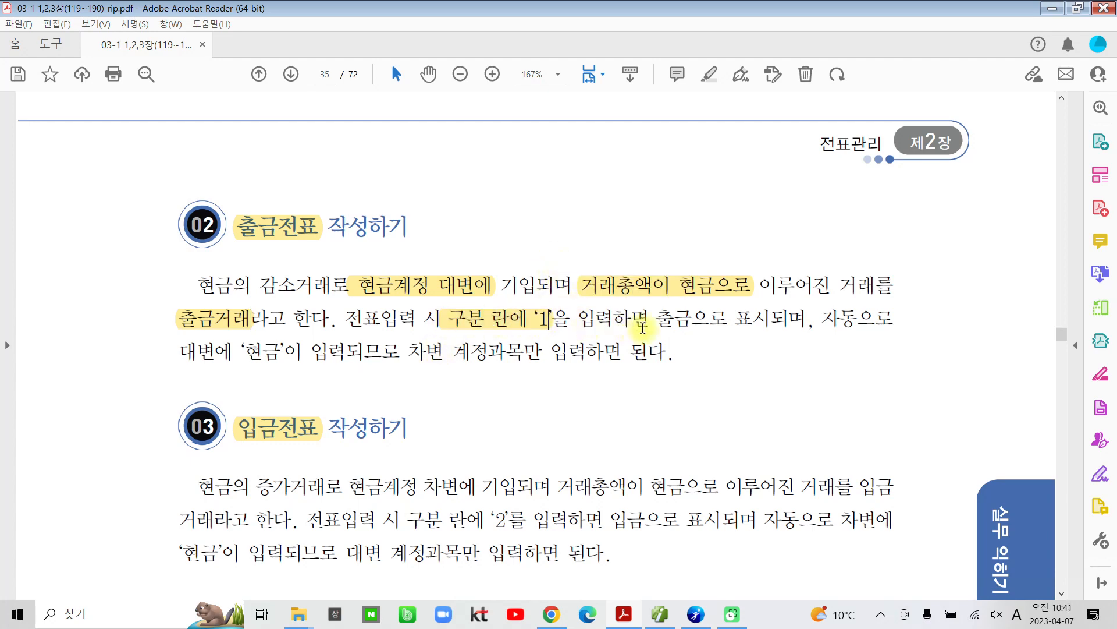
{"action": "left_click_drag", "start_coordinate": [656, 319], "coordinate": [692, 319]}
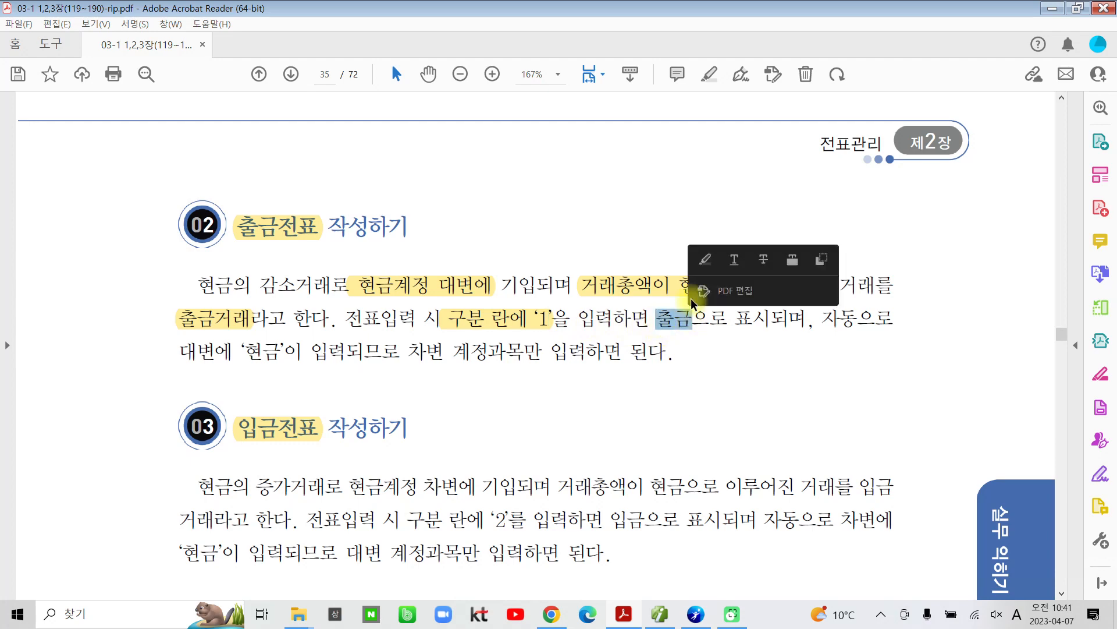
{"action": "left_click", "coordinate": [706, 260]}
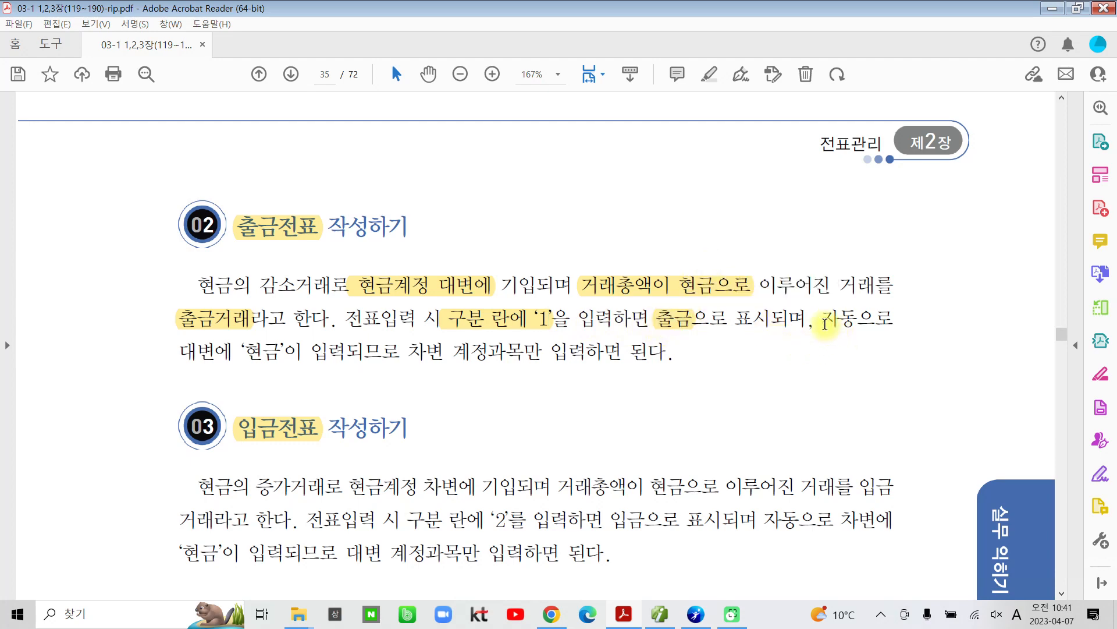
{"action": "left_click_drag", "start_coordinate": [825, 324], "coordinate": [285, 348]}
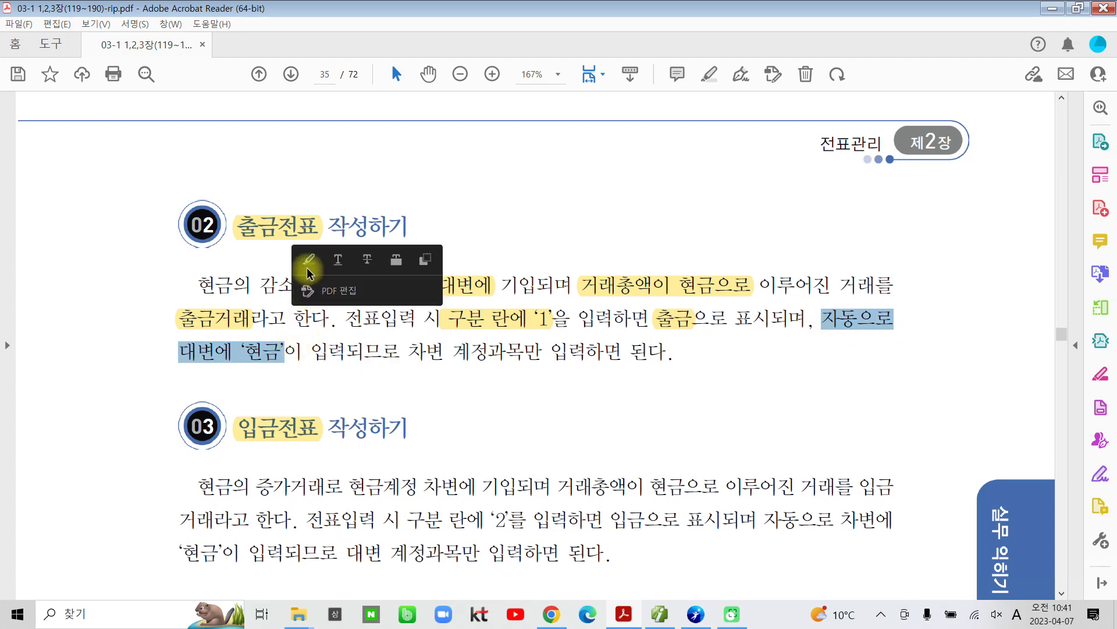
{"action": "left_click", "coordinate": [302, 257]}
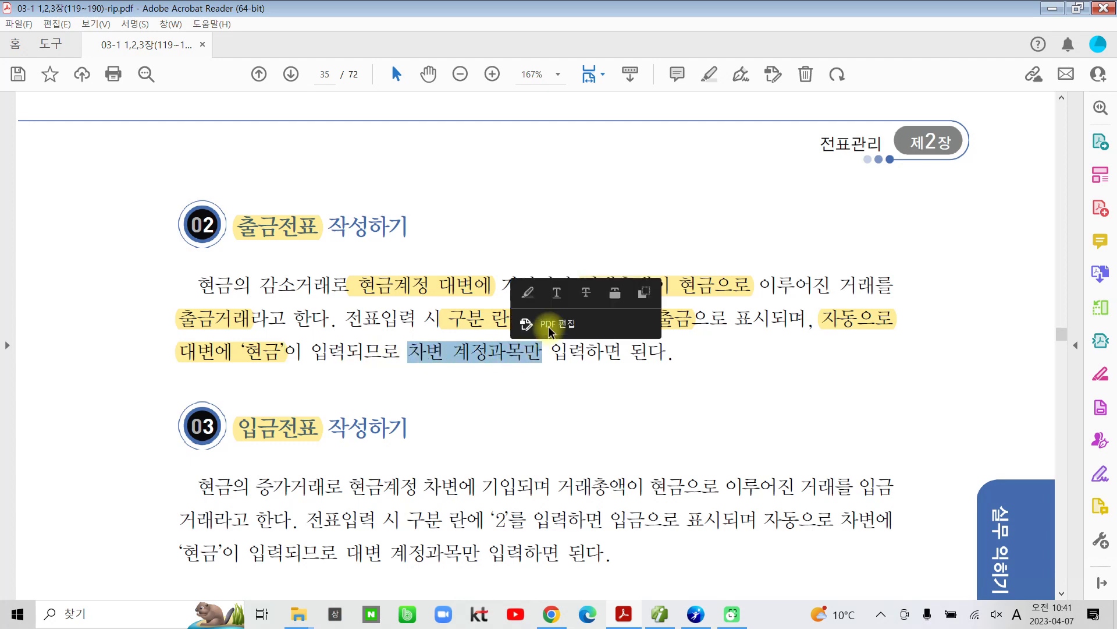
{"action": "left_click", "coordinate": [530, 295]}
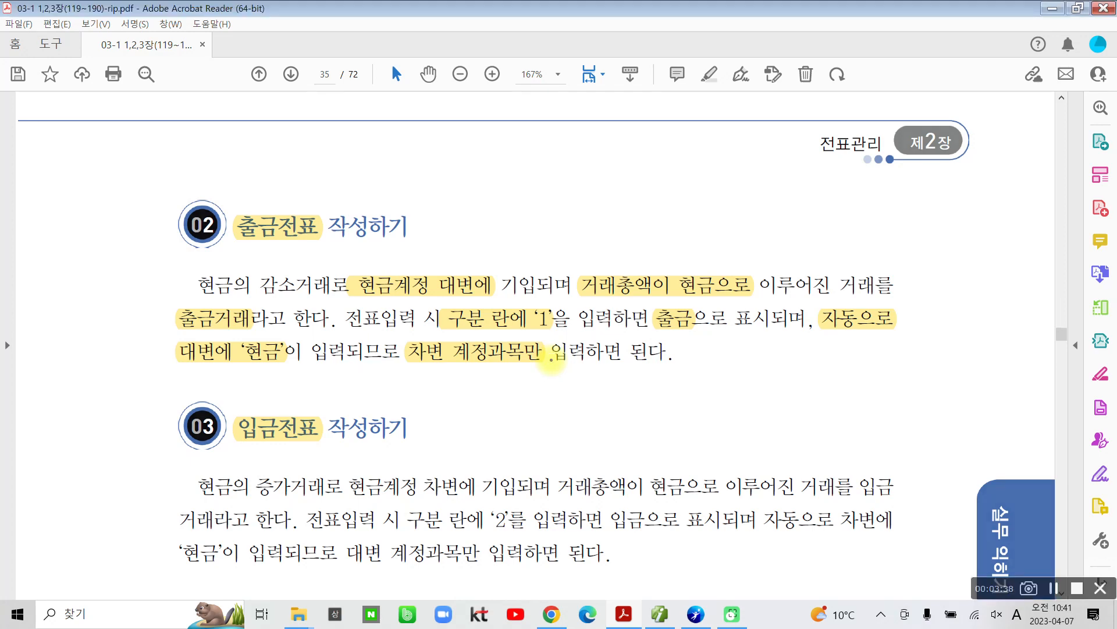
Circle '현금계정 대변에' and '거래총액이 현금으로' in blue ink in section 02, and clear the ink.
{"action": "mouse_move", "coordinate": [356, 298]}
{"action": "left_mouse_down"}
{"action": "mouse_move", "coordinate": [378, 252]}
{"action": "mouse_move", "coordinate": [389, 305]}
{"action": "left_mouse_up"}
{"action": "mouse_move", "coordinate": [712, 300]}
{"action": "left_mouse_down"}
{"action": "mouse_move", "coordinate": [605, 240]}
{"action": "mouse_move", "coordinate": [725, 311]}
{"action": "left_mouse_up"}
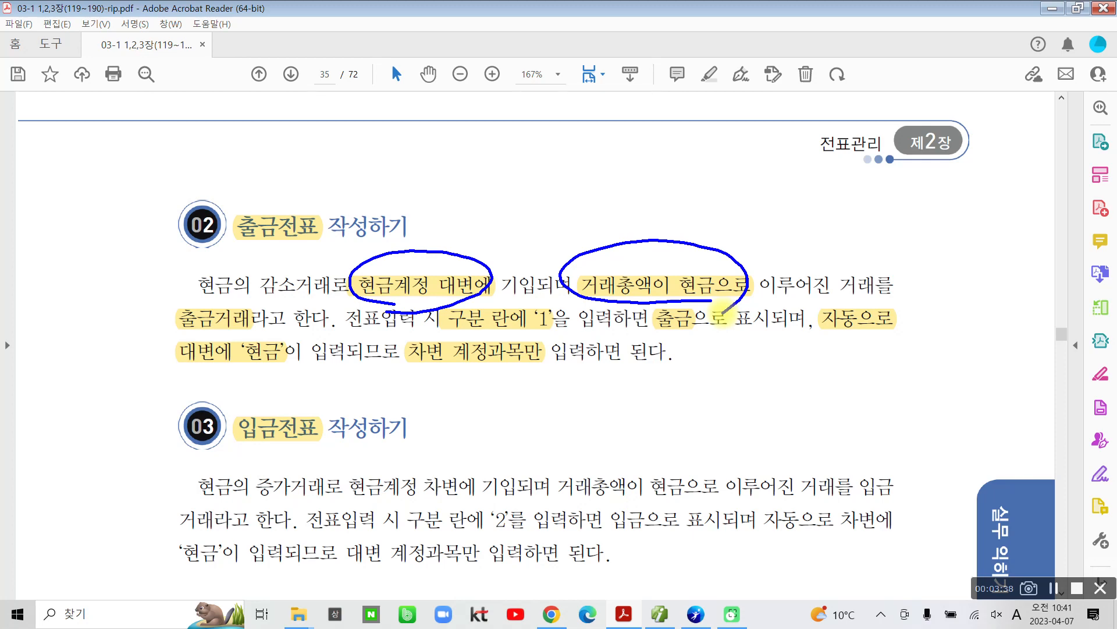
{"action": "key", "text": "Escape"}
Highlight '거래총액이 현금으로', '구분 란에 ‘2’를' and '자동으로 차변에 ‘현금’이 입력되므로' in the section 03 paragraph on 입금전표.
{"action": "scroll", "coordinate": [511, 411], "scroll_direction": "down", "scroll_amount": 3}
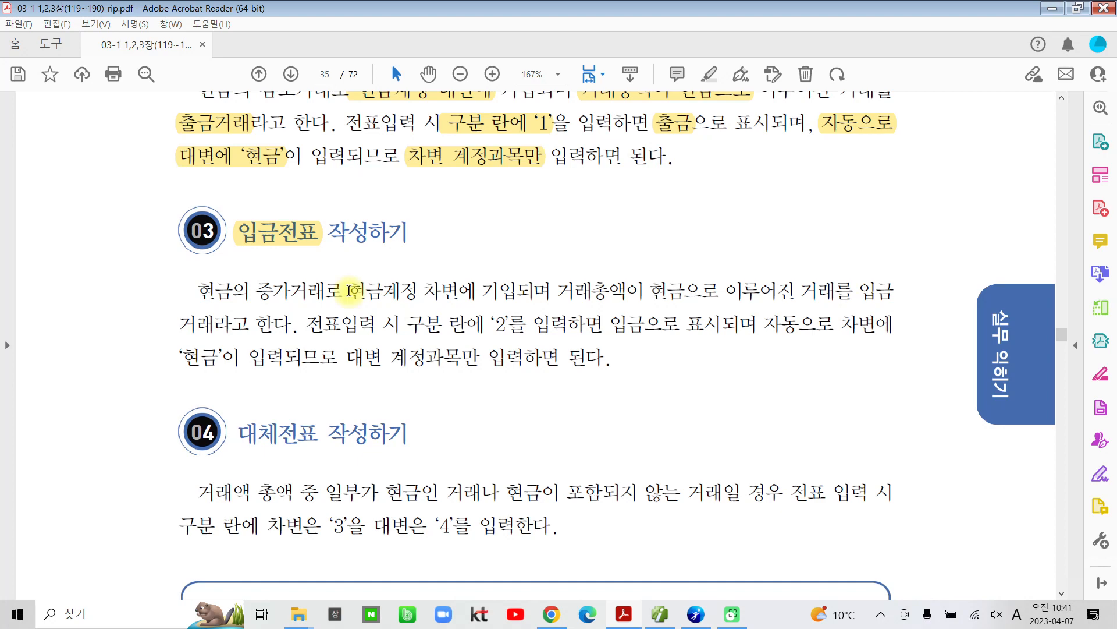
{"action": "left_click_drag", "start_coordinate": [348, 290], "coordinate": [721, 291]}
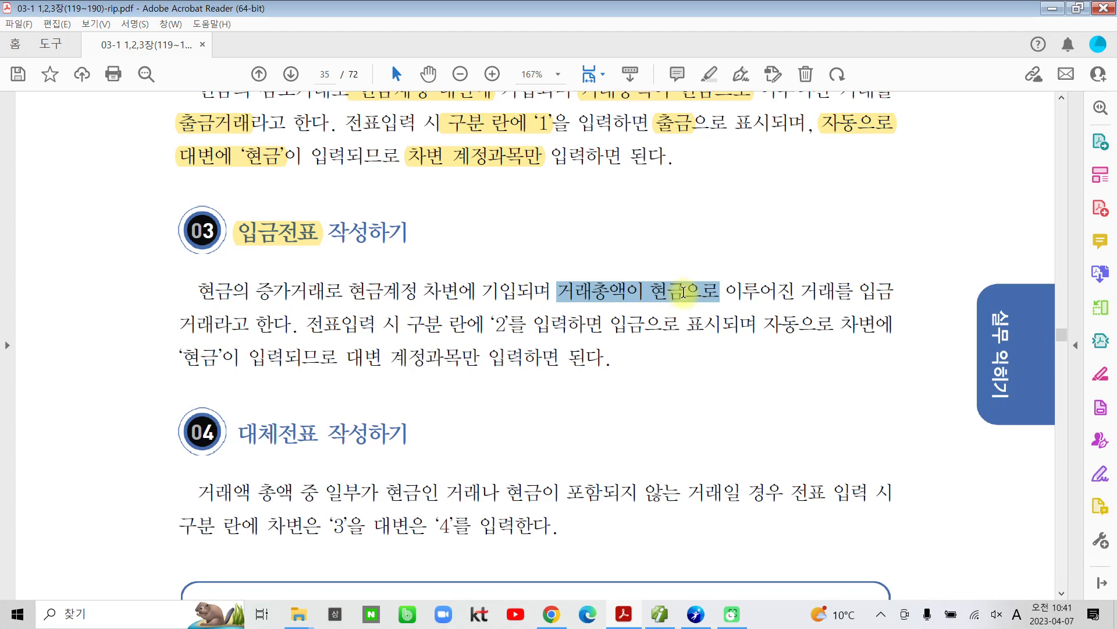
{"action": "left_click", "coordinate": [706, 241]}
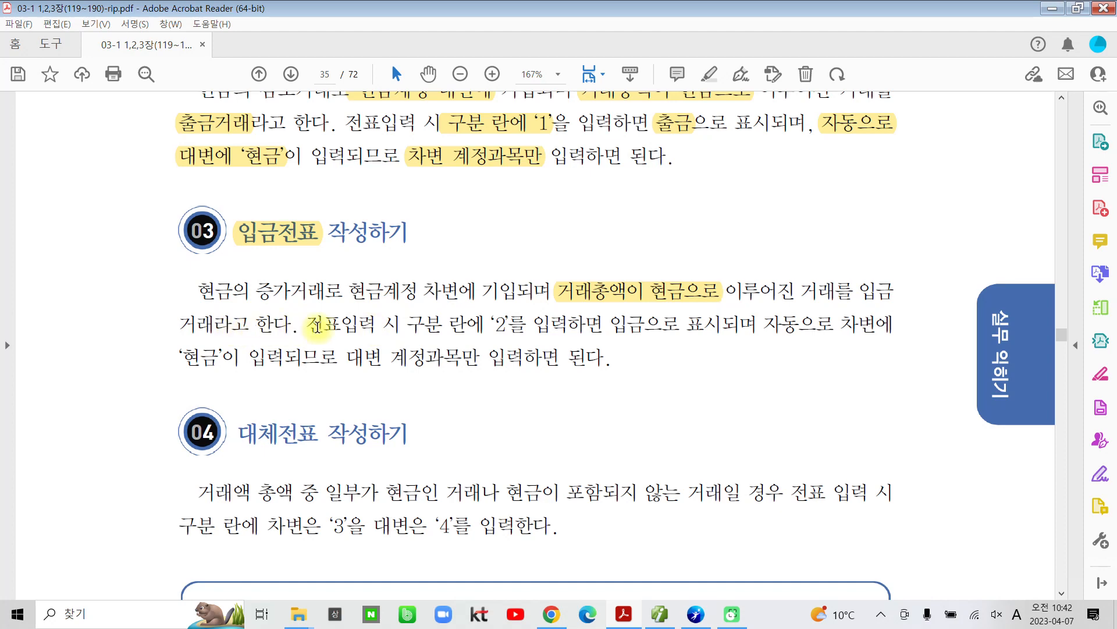
{"action": "left_click_drag", "start_coordinate": [406, 325], "coordinate": [526, 326]}
{"action": "left_click", "coordinate": [533, 267]}
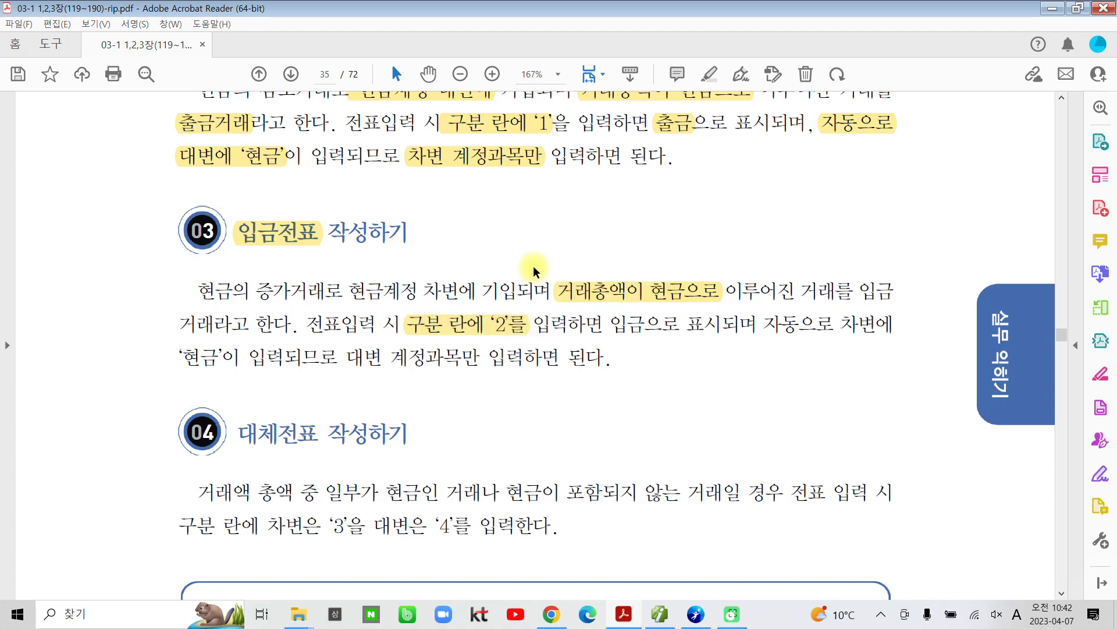
{"action": "left_click_drag", "start_coordinate": [764, 324], "coordinate": [296, 353]}
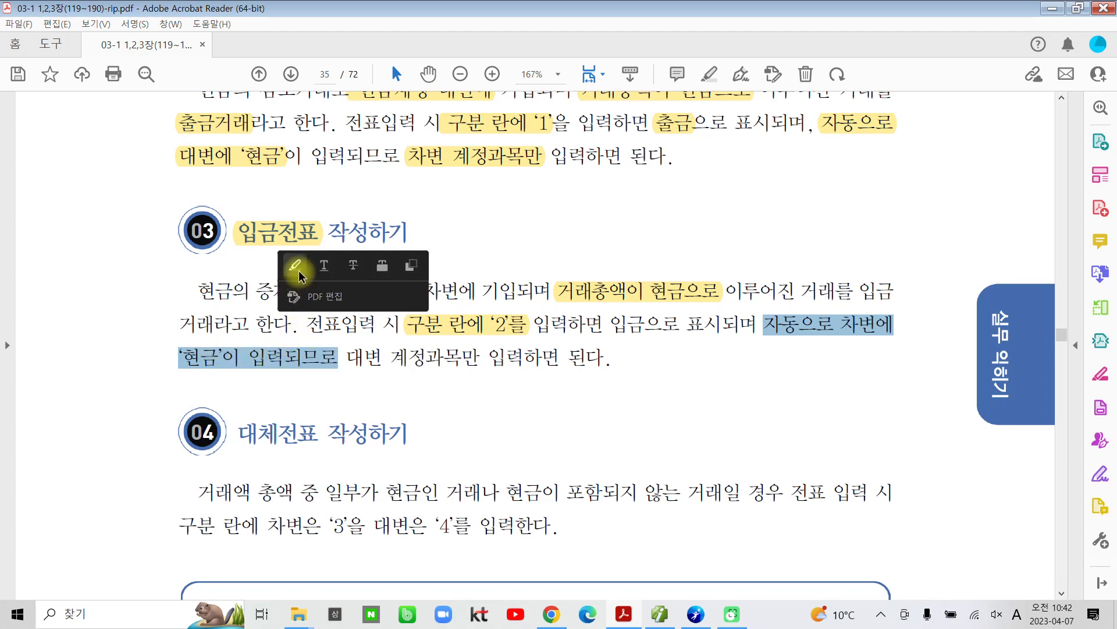
{"action": "left_click", "coordinate": [295, 266]}
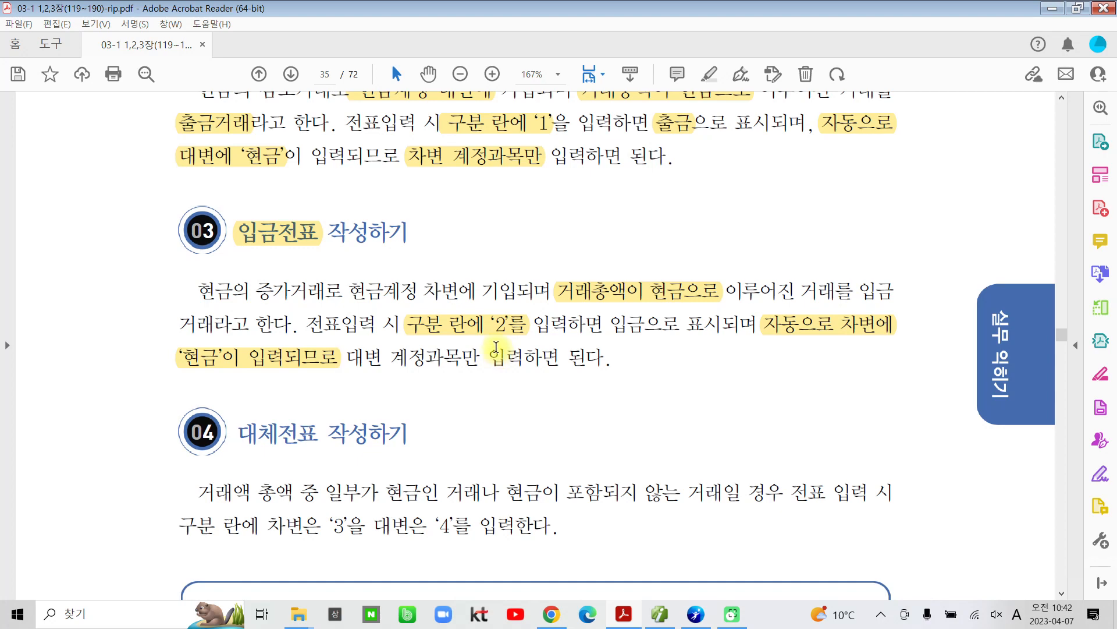
{"action": "scroll", "coordinate": [352, 375], "scroll_direction": "up", "scroll_amount": 3}
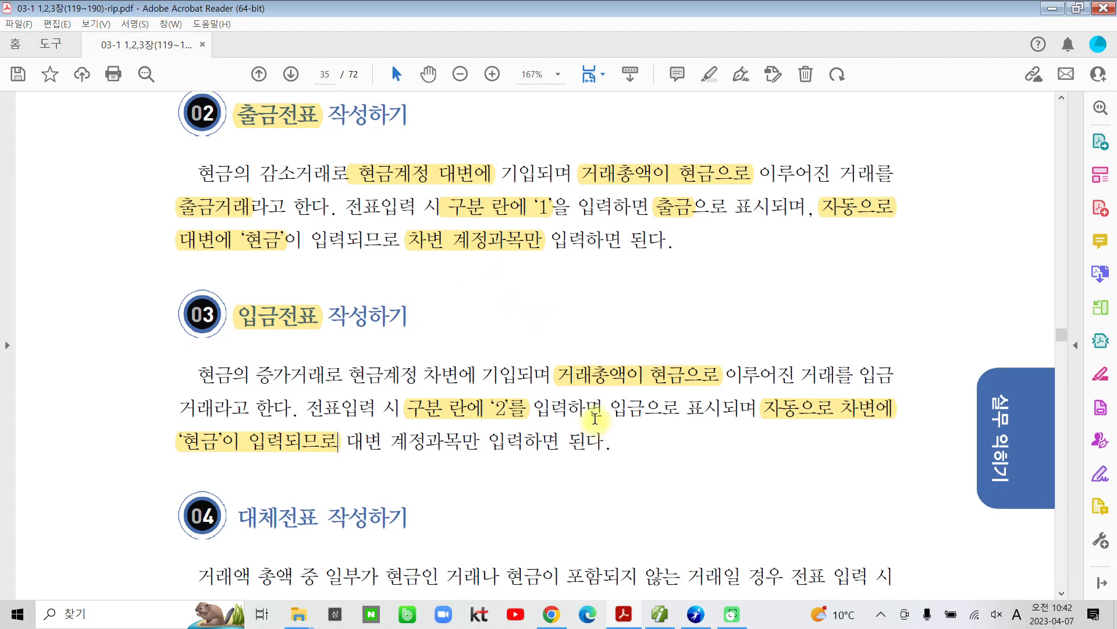
Highlight '대체전표' in the section 04 heading and '차변은 ‘3’' and '대변은 ‘4’' in its paragraph.
{"action": "scroll", "coordinate": [595, 418], "scroll_direction": "down", "scroll_amount": 3}
{"action": "scroll", "coordinate": [235, 398], "scroll_direction": "down", "scroll_amount": 1}
{"action": "left_click_drag", "start_coordinate": [234, 322], "coordinate": [319, 315]}
{"action": "left_click", "coordinate": [338, 261]}
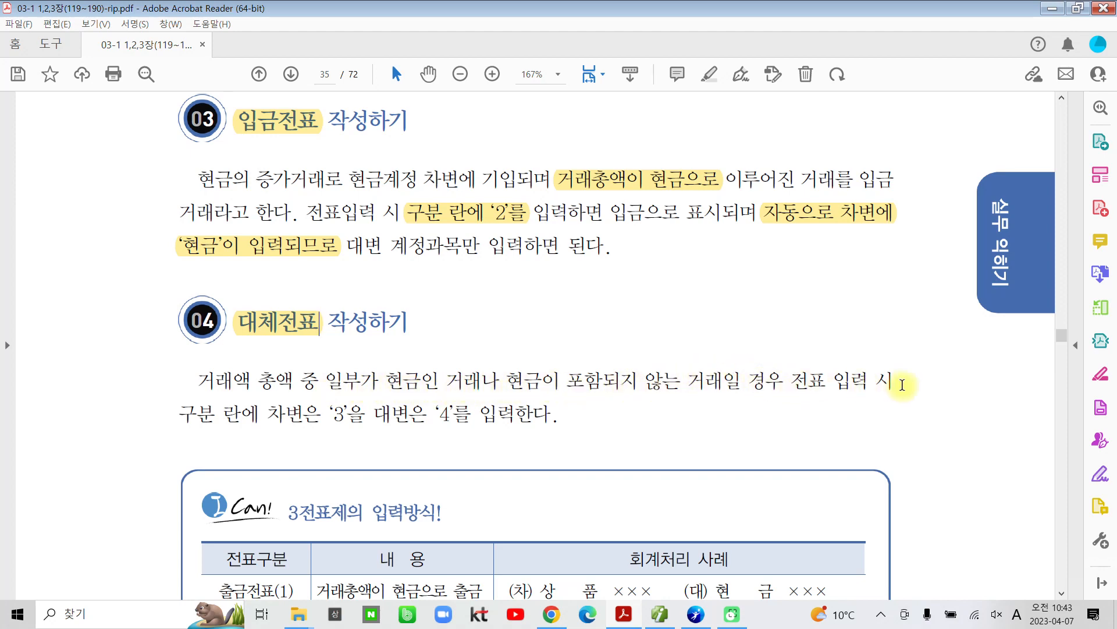
{"action": "left_click_drag", "start_coordinate": [268, 414], "coordinate": [451, 414]}
{"action": "left_click", "coordinate": [361, 354]}
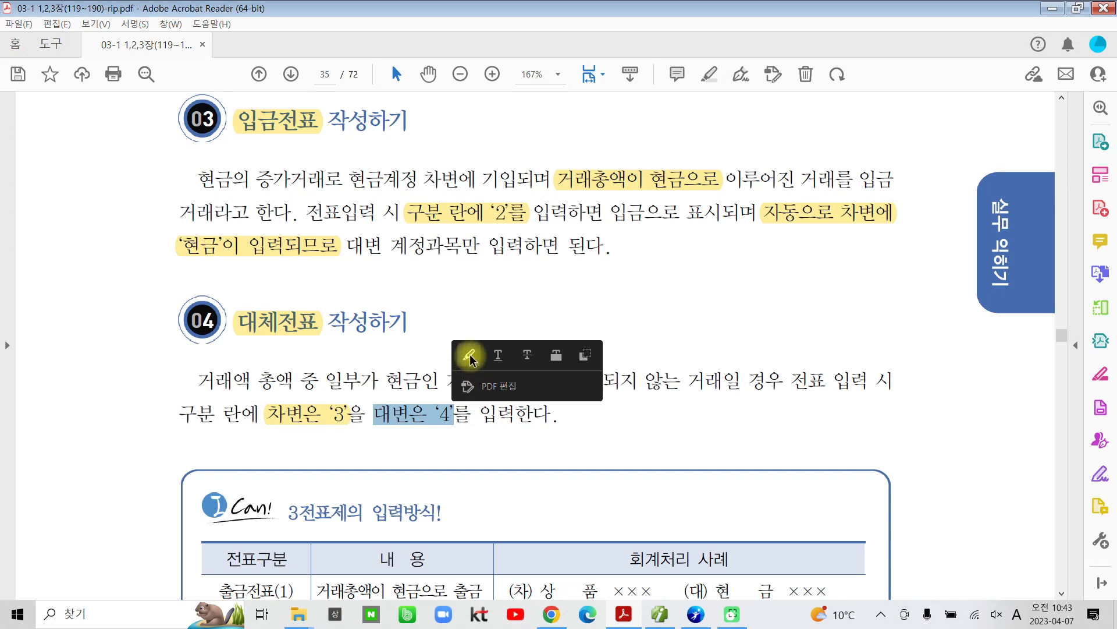
{"action": "left_click", "coordinate": [469, 369]}
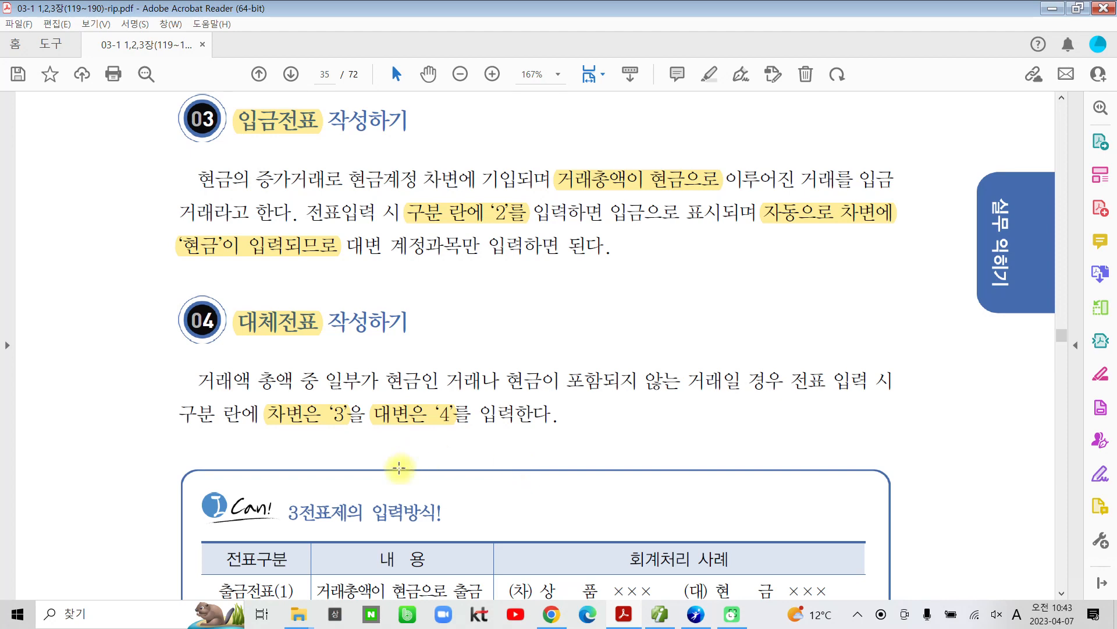
Highlight the title '3전표제의 입력방식!' of the I Can! box below section 04.
{"action": "scroll", "coordinate": [409, 461], "scroll_direction": "down", "scroll_amount": 3}
{"action": "scroll", "coordinate": [307, 452], "scroll_direction": "down", "scroll_amount": 1}
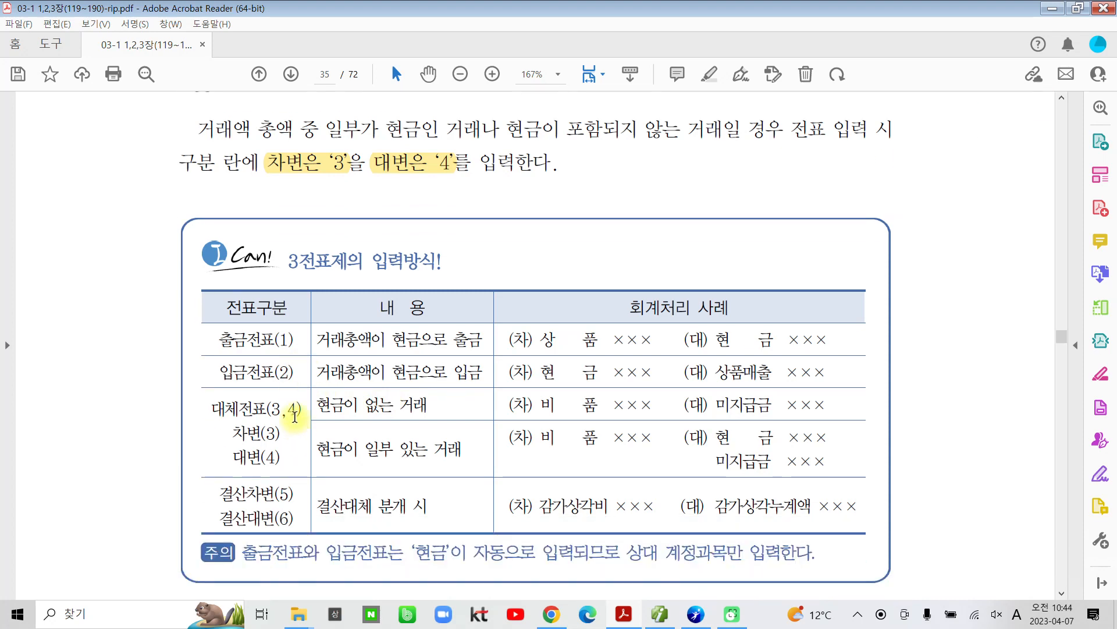
{"action": "left_click_drag", "start_coordinate": [289, 261], "coordinate": [441, 262]}
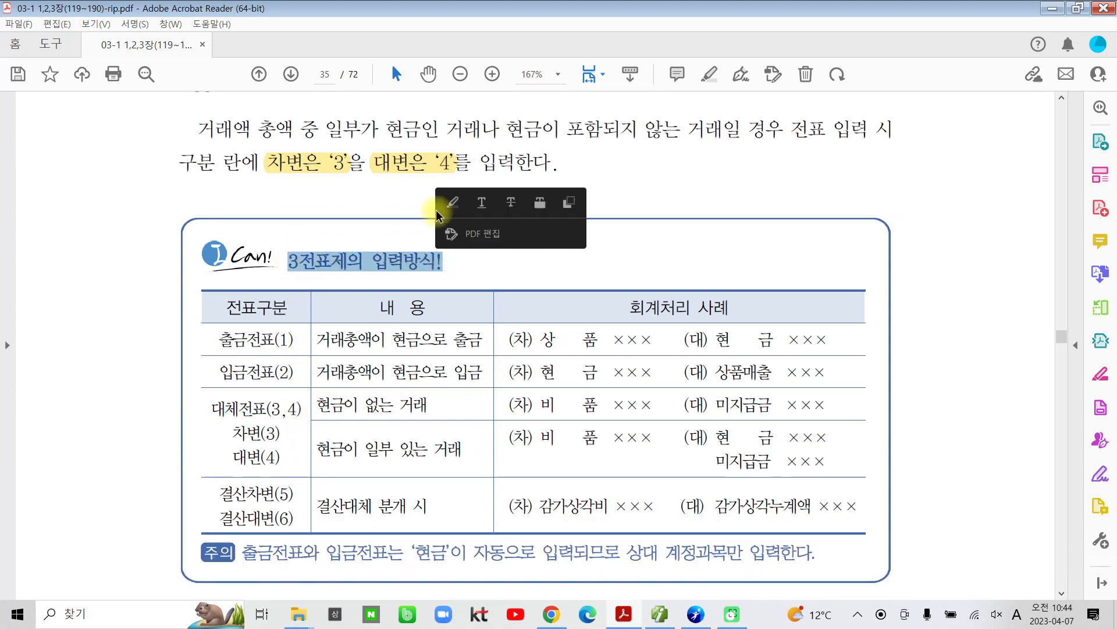
{"action": "left_click", "coordinate": [449, 195]}
Point out 출금전표(1), 입금전표(2) and 대체전표(3,4) in the 전표구분 column of the 3전표제 table.
{"action": "scroll", "coordinate": [283, 409], "scroll_direction": "down", "scroll_amount": 2}
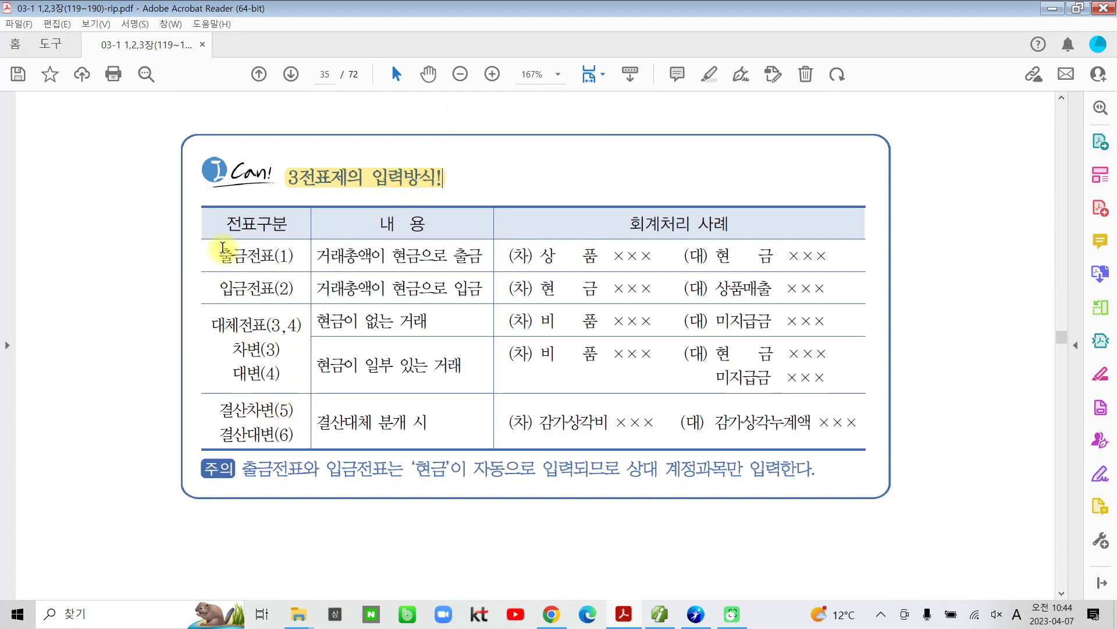
{"action": "left_click_drag", "start_coordinate": [219, 252], "coordinate": [275, 256]}
{"action": "left_click_drag", "start_coordinate": [227, 288], "coordinate": [274, 291]}
{"action": "left_click_drag", "start_coordinate": [224, 324], "coordinate": [266, 326]}
{"action": "left_click", "coordinate": [454, 387]}
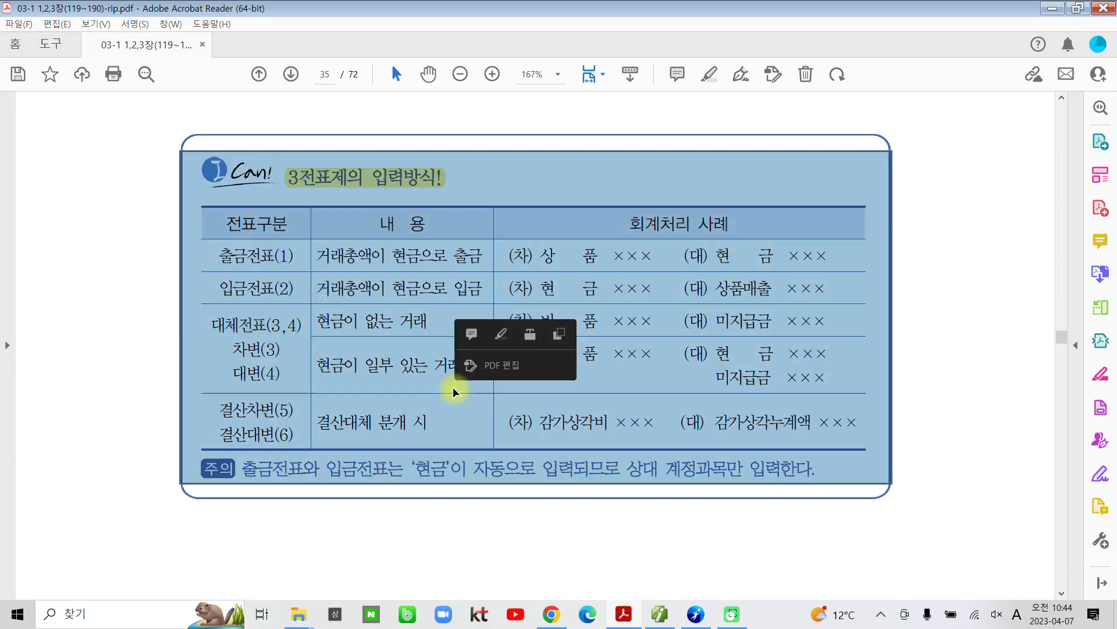
{"action": "left_click", "coordinate": [922, 395]}
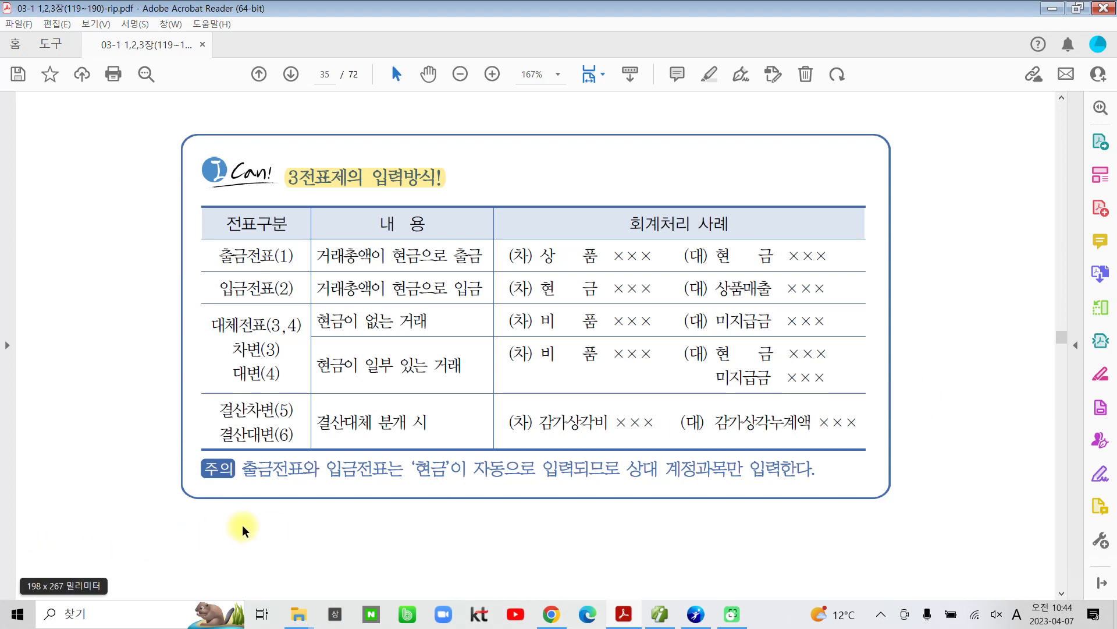
Frame item ② on page 36, the 채권·채무·예금 accounts requiring a 거래처코드, with a red rectangle.
{"action": "scroll", "coordinate": [242, 525], "scroll_direction": "down", "scroll_amount": 4}
{"action": "scroll", "coordinate": [242, 525], "scroll_direction": "down", "scroll_amount": 8}
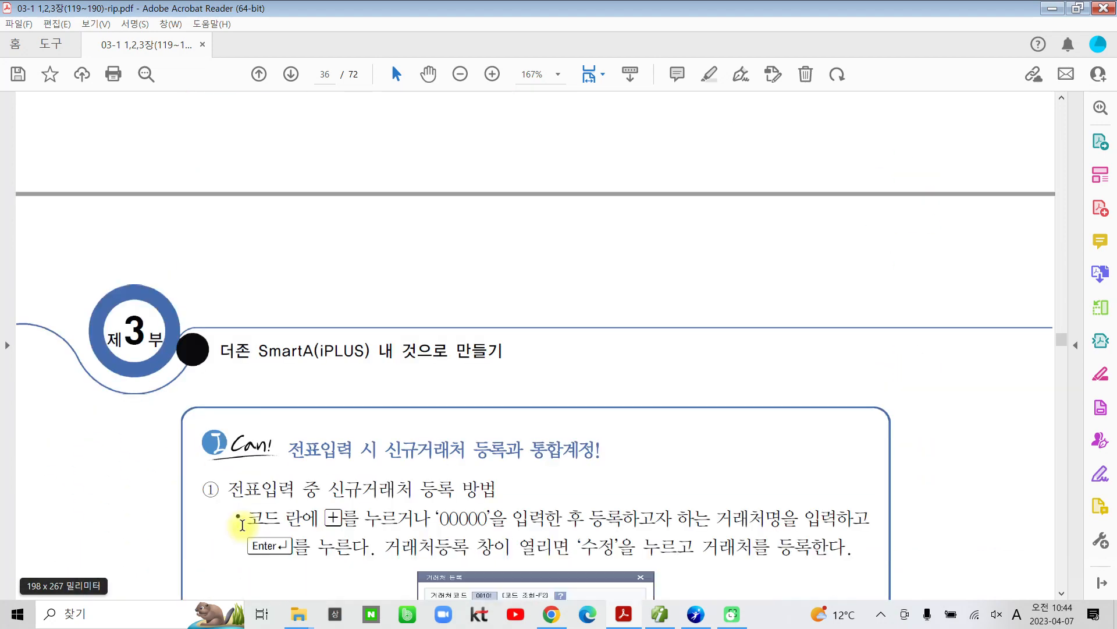
{"action": "scroll", "coordinate": [242, 525], "scroll_direction": "down", "scroll_amount": 3}
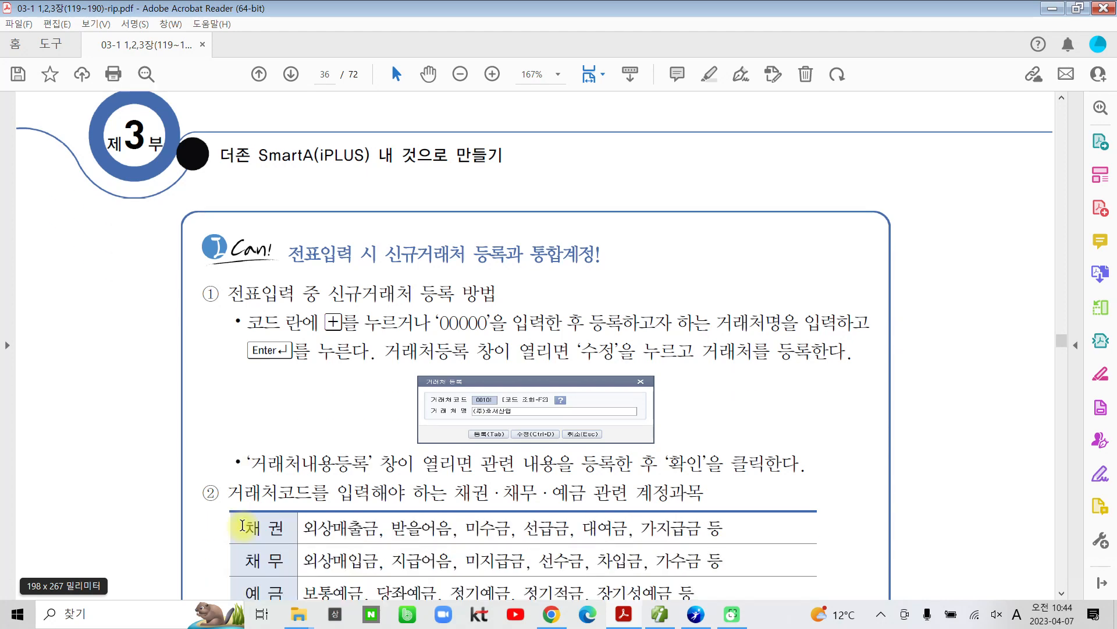
{"action": "scroll", "coordinate": [242, 525], "scroll_direction": "down", "scroll_amount": 3}
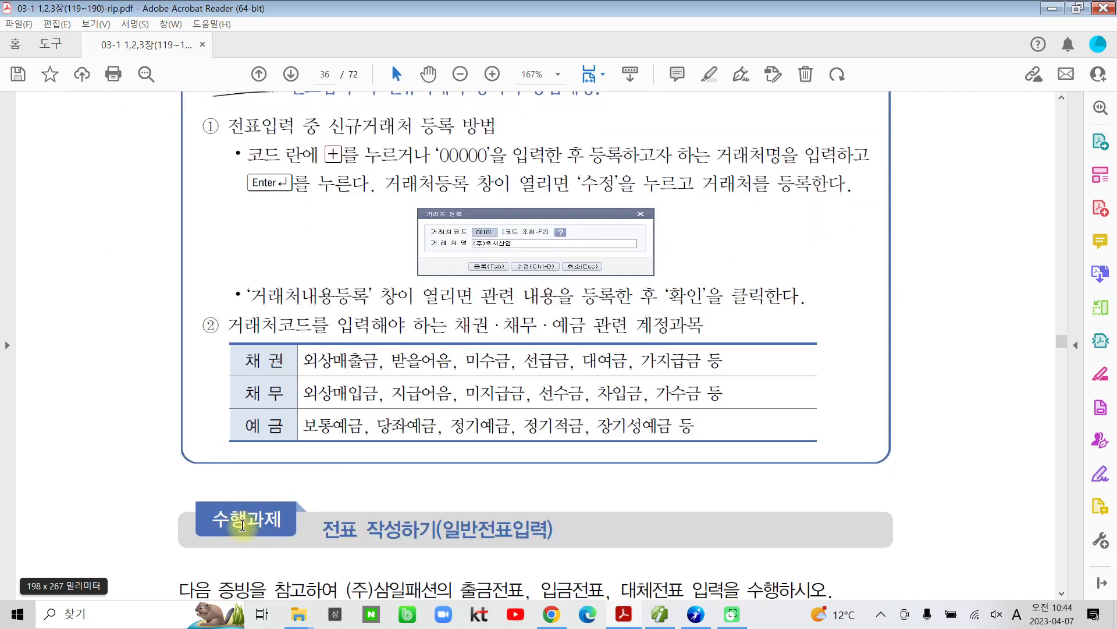
{"action": "scroll", "coordinate": [242, 525], "scroll_direction": "down", "scroll_amount": 1}
{"action": "scroll", "coordinate": [243, 525], "scroll_direction": "down", "scroll_amount": 1}
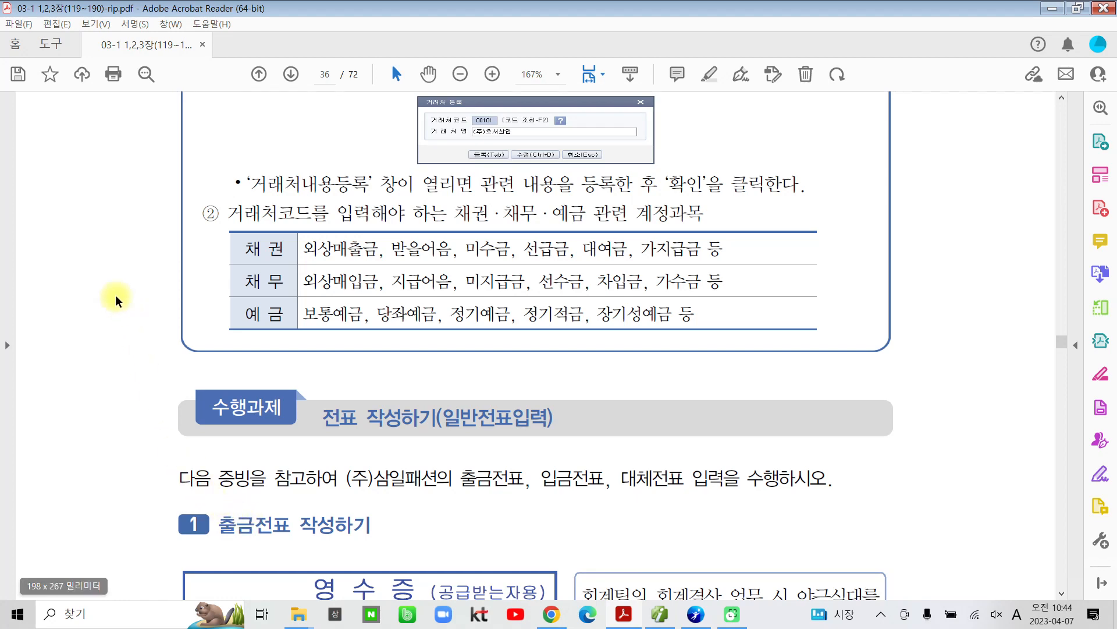
{"action": "left_click_drag", "start_coordinate": [169, 195], "coordinate": [865, 337]}
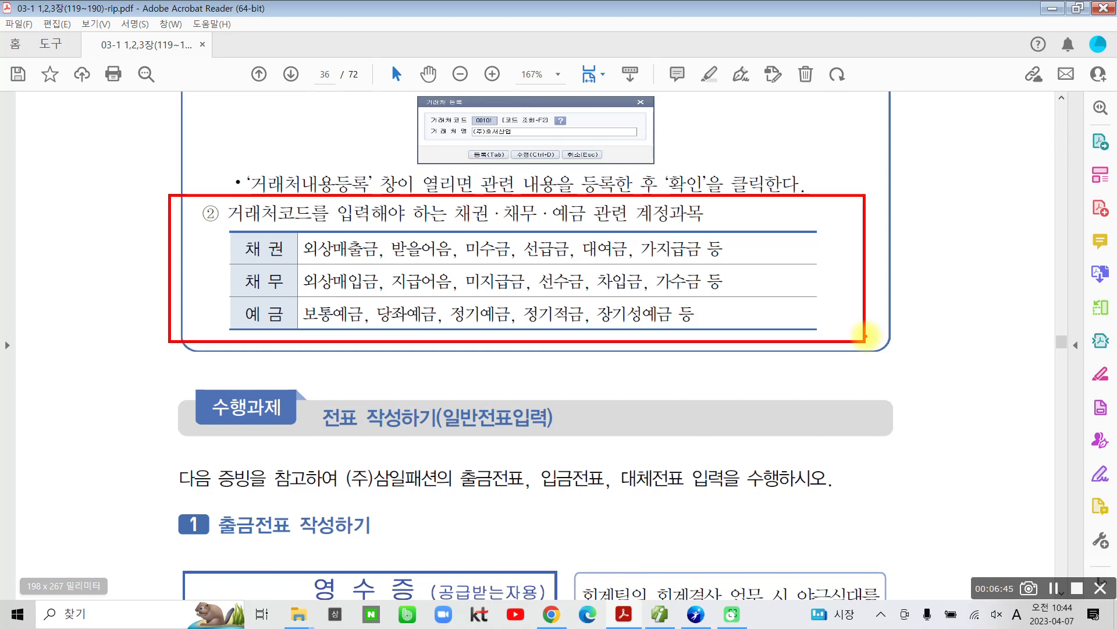
Mark 외상매출금, 외상매입금, 보통예금, '채권', '채무' and '예금' in red, circle '거래처코드를' in blue, and clear the ink.
{"action": "mouse_move", "coordinate": [356, 242]}
{"action": "left_mouse_down"}
{"action": "mouse_move", "coordinate": [329, 262]}
{"action": "mouse_move", "coordinate": [345, 264]}
{"action": "mouse_move", "coordinate": [349, 298]}
{"action": "mouse_move", "coordinate": [311, 323]}
{"action": "mouse_move", "coordinate": [336, 329]}
{"action": "left_mouse_up"}
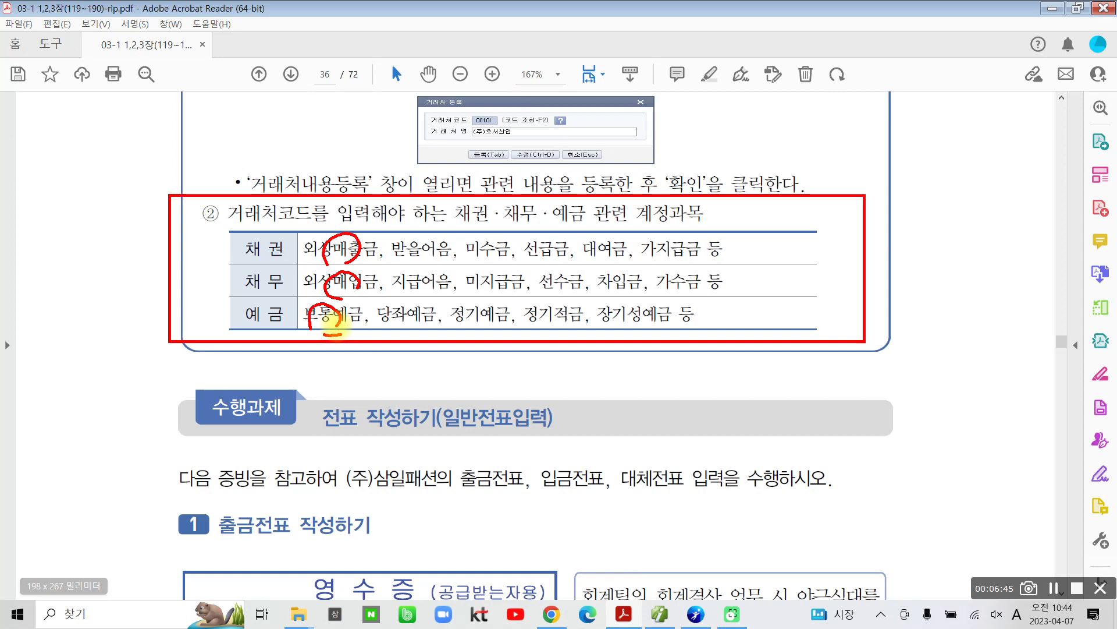
{"action": "mouse_move", "coordinate": [473, 192]}
{"action": "left_mouse_down"}
{"action": "mouse_move", "coordinate": [466, 233]}
{"action": "mouse_move", "coordinate": [488, 226]}
{"action": "mouse_move", "coordinate": [514, 187]}
{"action": "mouse_move", "coordinate": [533, 211]}
{"action": "mouse_move", "coordinate": [527, 224]}
{"action": "left_mouse_up"}
{"action": "mouse_move", "coordinate": [552, 224]}
{"action": "left_mouse_down"}
{"action": "mouse_move", "coordinate": [576, 198]}
{"action": "mouse_move", "coordinate": [585, 222]}
{"action": "left_mouse_up"}
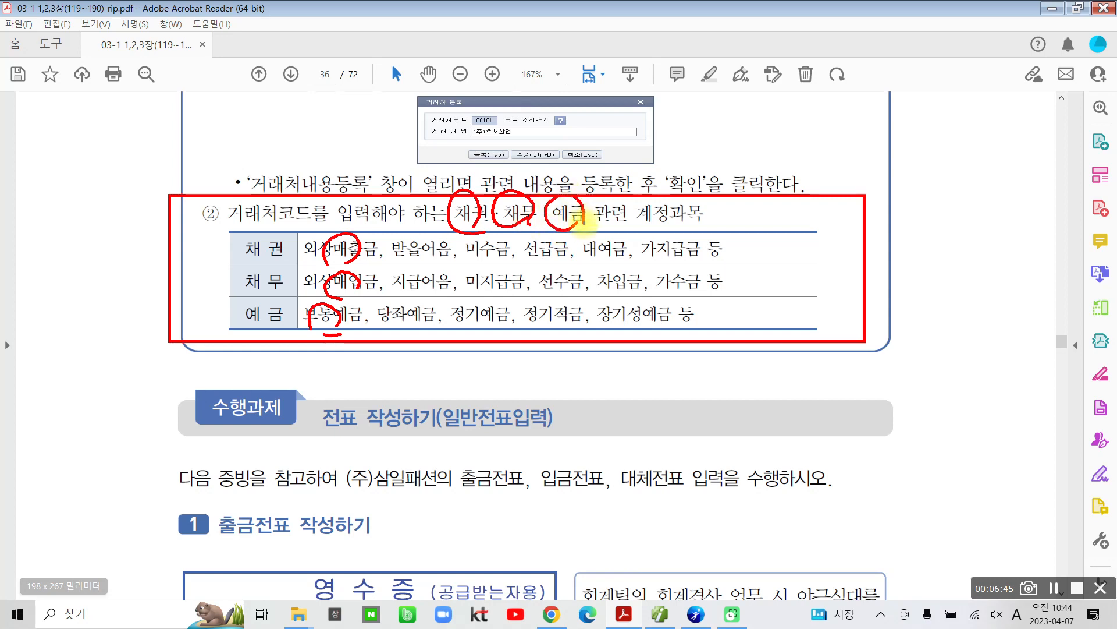
{"action": "mouse_move", "coordinate": [241, 192]}
{"action": "left_mouse_down"}
{"action": "mouse_move", "coordinate": [297, 235]}
{"action": "mouse_move", "coordinate": [317, 169]}
{"action": "mouse_move", "coordinate": [211, 200]}
{"action": "left_mouse_up"}
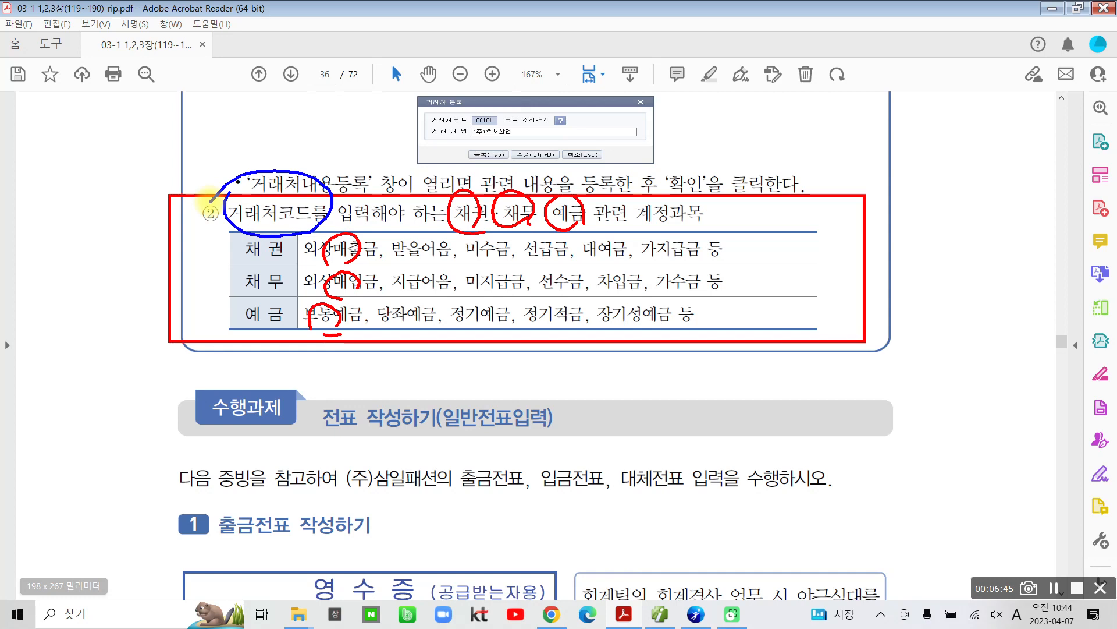
{"action": "key", "text": "Escape"}
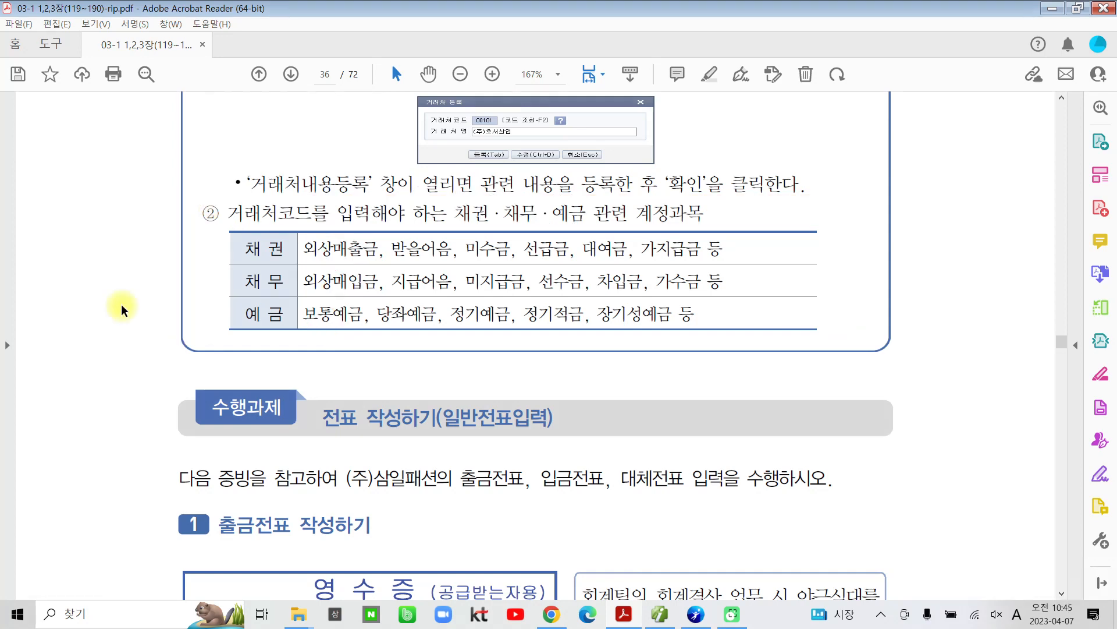
Highlight '일반전표입력' in the 수행과제 heading and '출금전표' in the heading of exercise 1.
{"action": "scroll", "coordinate": [203, 467], "scroll_direction": "down", "scroll_amount": 5}
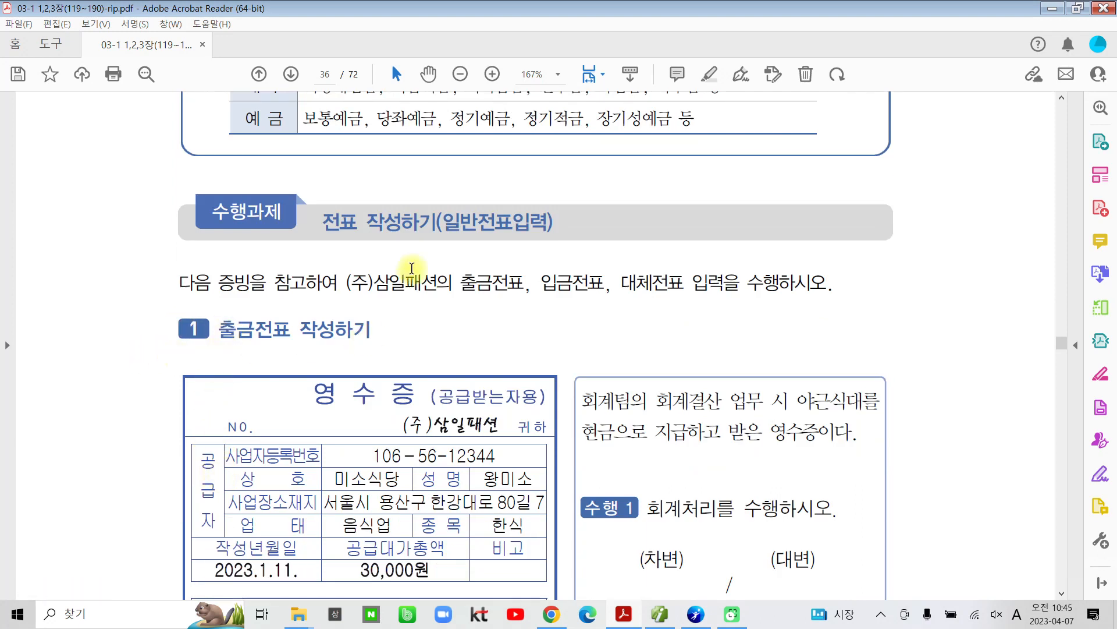
{"action": "left_click_drag", "start_coordinate": [442, 222], "coordinate": [555, 226]}
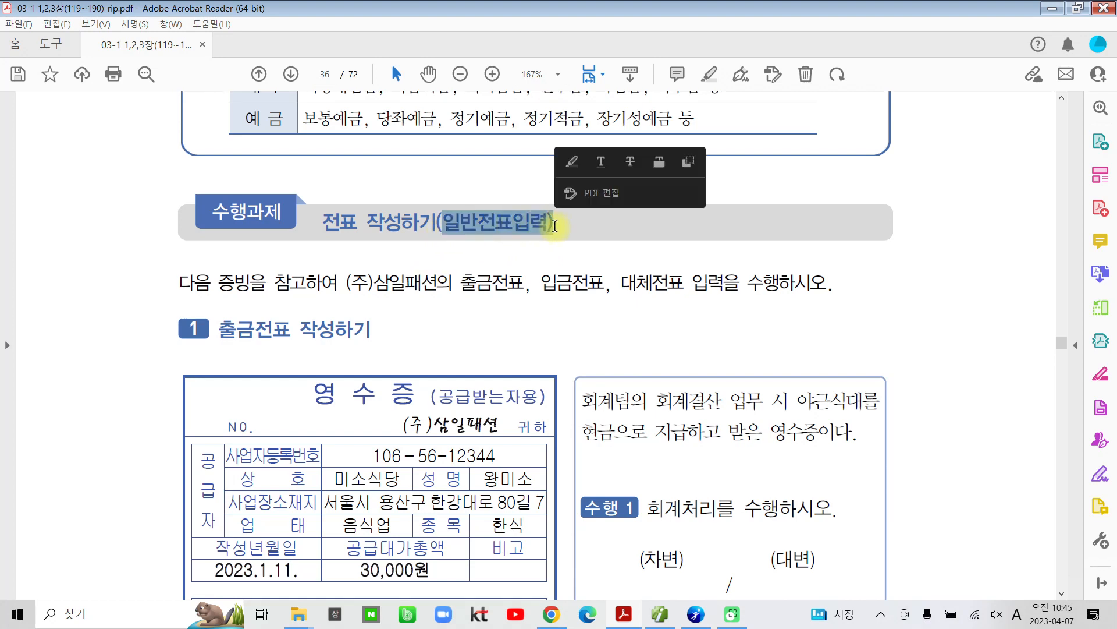
{"action": "left_click", "coordinate": [572, 161]}
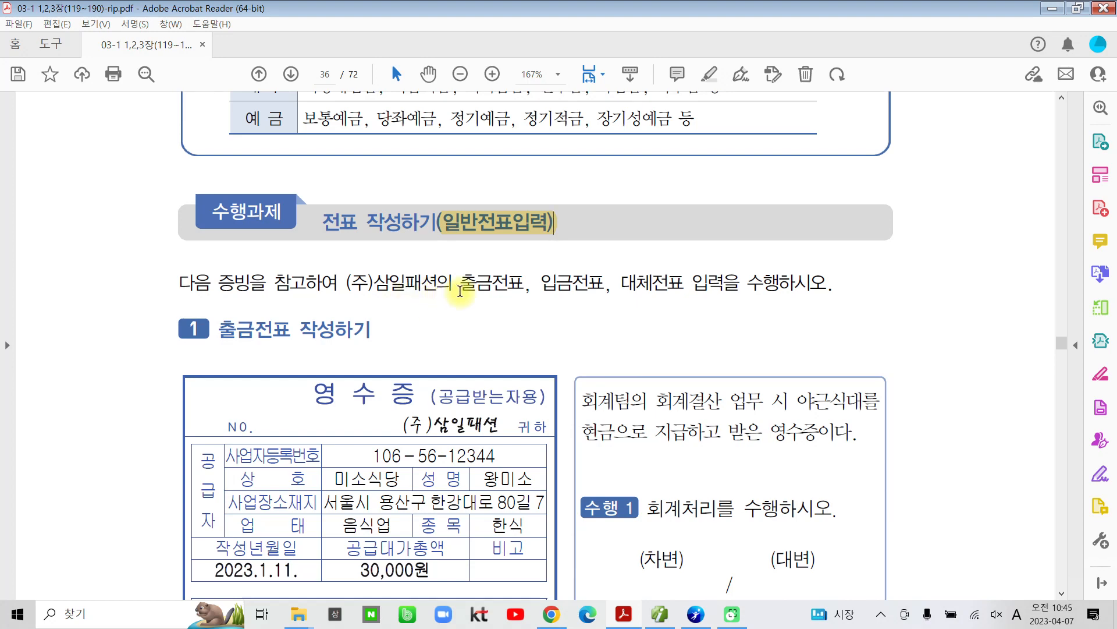
{"action": "left_click", "coordinate": [574, 283]}
{"action": "left_click", "coordinate": [621, 284]}
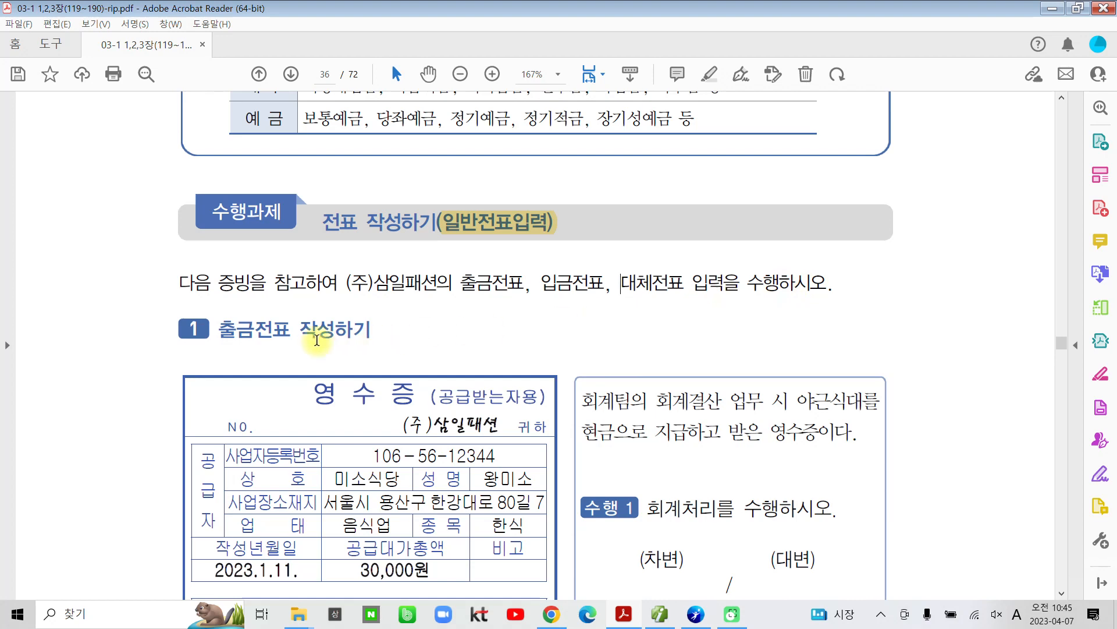
{"action": "left_click_drag", "start_coordinate": [218, 330], "coordinate": [289, 330]}
{"action": "left_click", "coordinate": [293, 267]}
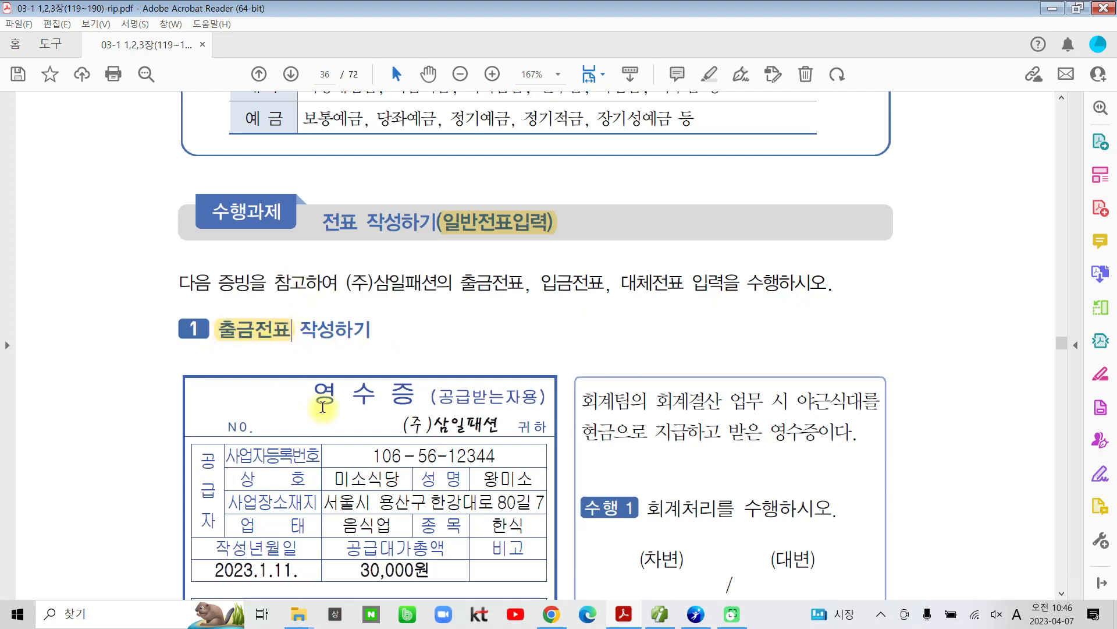
Highlight '현금으로 지급하고 받은 영수증이다.' beside the receipt and the 합계 amount 30,000 on the receipt.
{"action": "scroll", "coordinate": [323, 406], "scroll_direction": "down", "scroll_amount": 3}
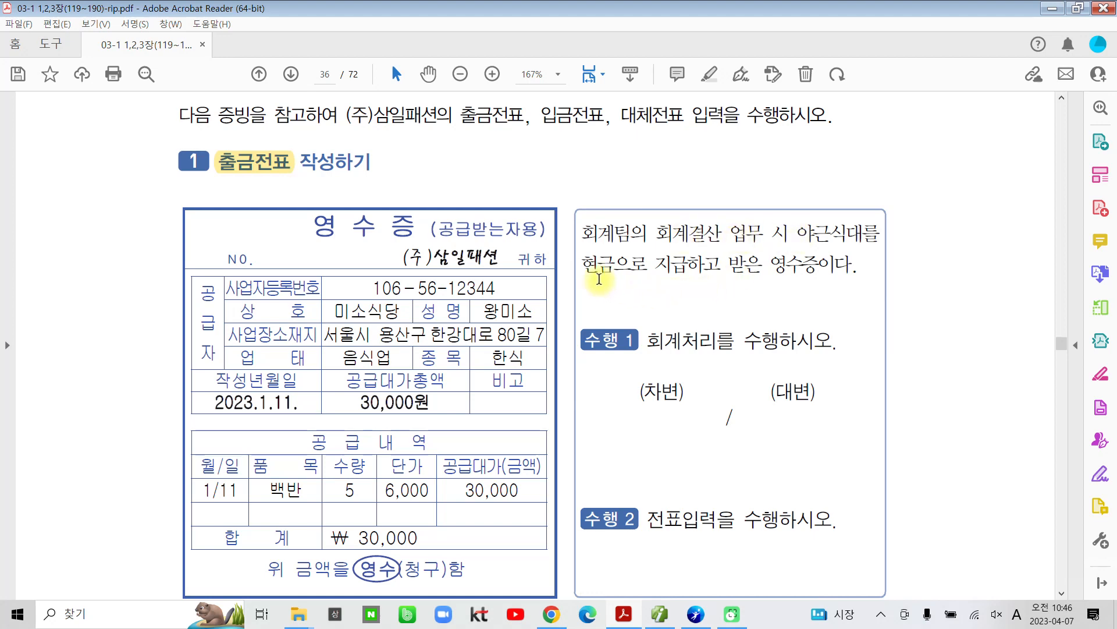
{"action": "left_click_drag", "start_coordinate": [576, 267], "coordinate": [860, 267]}
{"action": "left_click", "coordinate": [872, 216]}
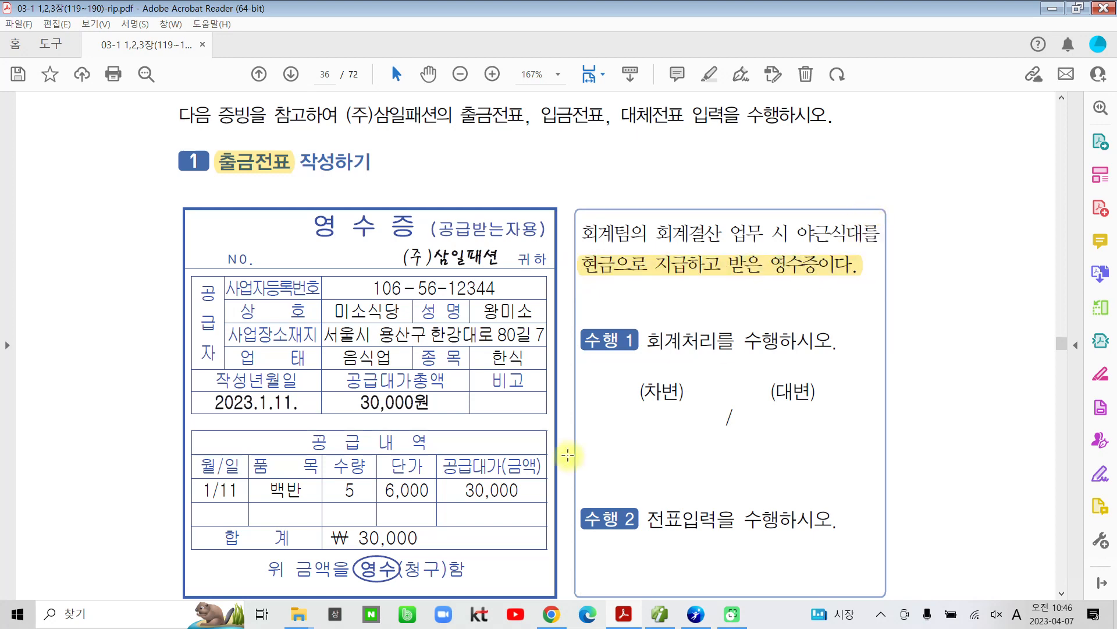
{"action": "left_click_drag", "start_coordinate": [357, 537], "coordinate": [419, 536]}
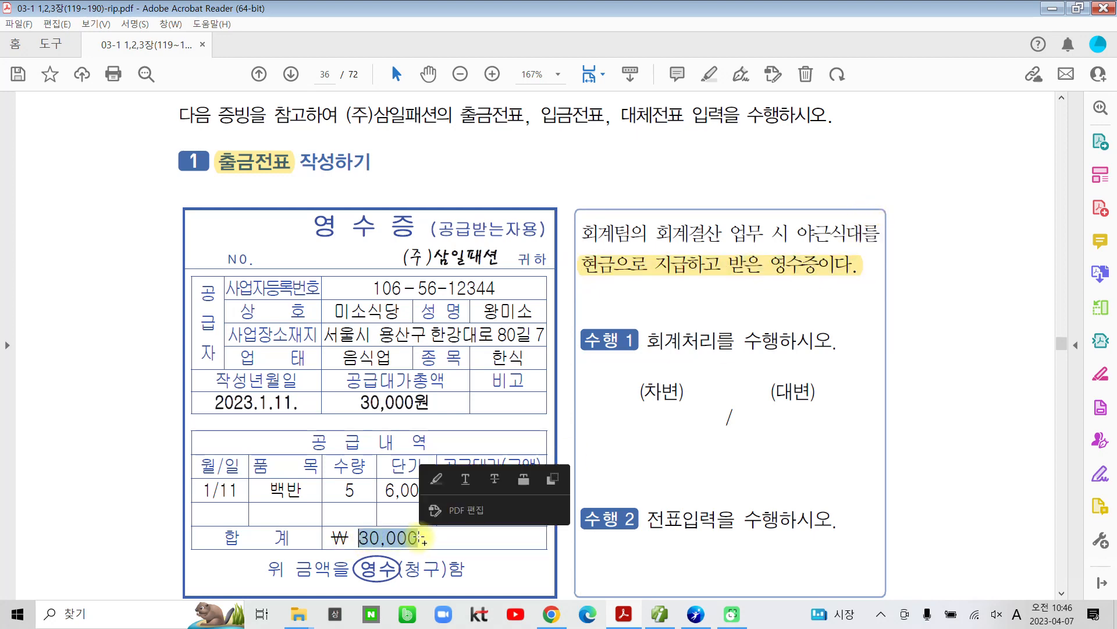
{"action": "left_click", "coordinate": [443, 483]}
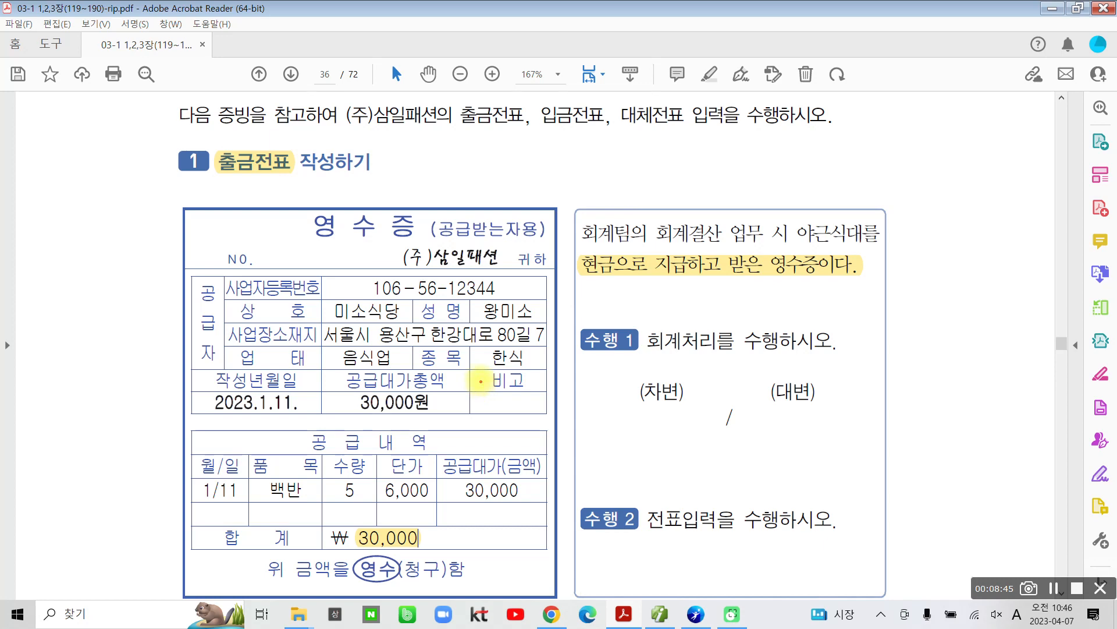
Frame the 차변/대변 area of 수행 1 in red and circle '야근식대' and '현금으로' in the transaction description.
{"action": "left_click_drag", "start_coordinate": [410, 358], "coordinate": [1035, 491]}
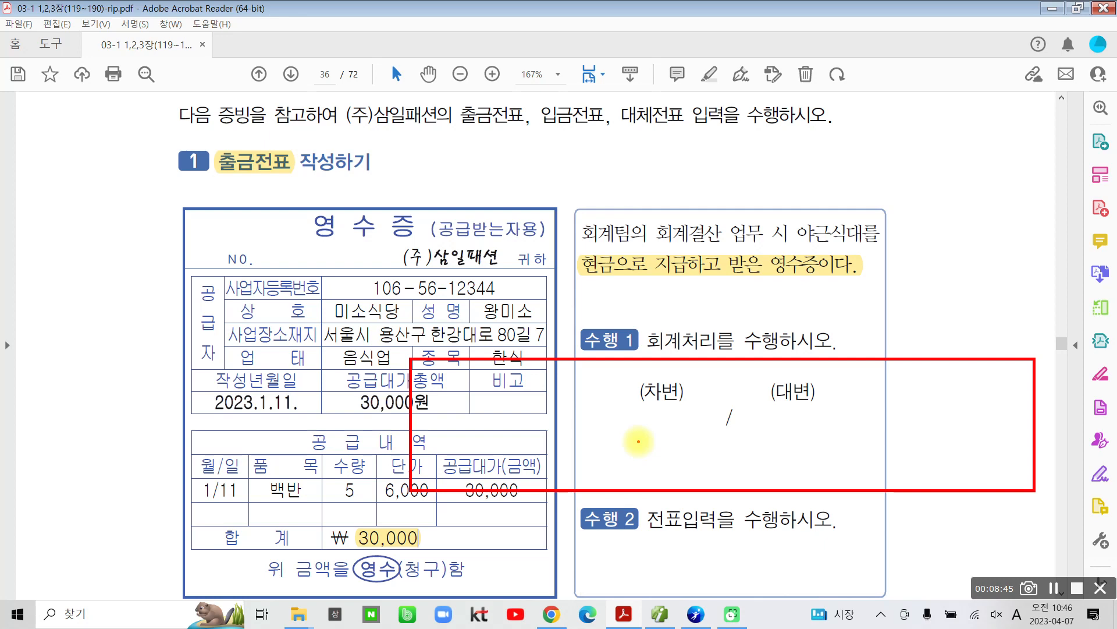
{"action": "mouse_move", "coordinate": [855, 249]}
{"action": "left_mouse_down"}
{"action": "mouse_move", "coordinate": [794, 217]}
{"action": "mouse_move", "coordinate": [840, 242]}
{"action": "left_mouse_up"}
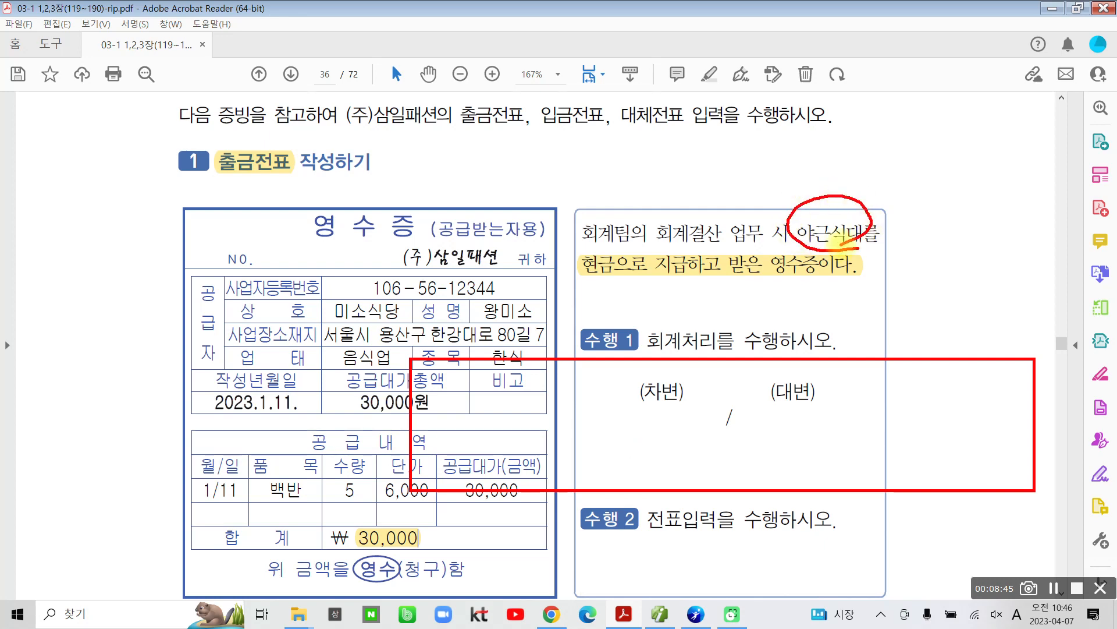
{"action": "mouse_move", "coordinate": [582, 250]}
{"action": "left_mouse_down"}
{"action": "mouse_move", "coordinate": [615, 286]}
{"action": "mouse_move", "coordinate": [610, 311]}
{"action": "left_mouse_up"}
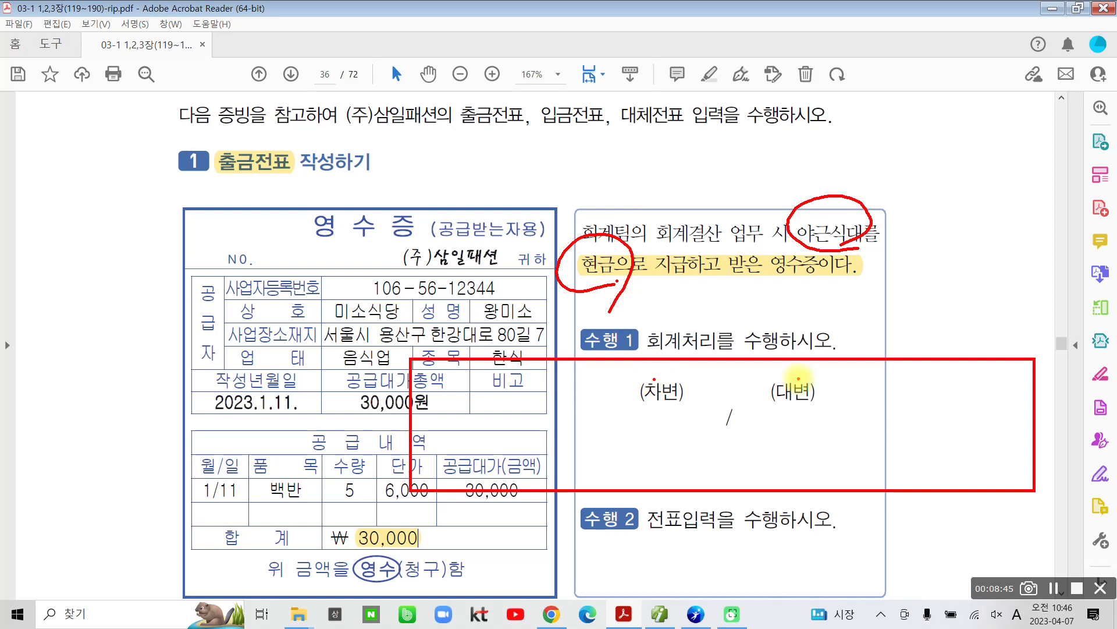
Handwrite the credit entry '현금 30,000' in red under (대변) in 수행 1.
{"action": "mouse_move", "coordinate": [753, 400]}
{"action": "left_mouse_down"}
{"action": "mouse_move", "coordinate": [770, 411]}
{"action": "mouse_move", "coordinate": [751, 434]}
{"action": "mouse_move", "coordinate": [790, 428]}
{"action": "mouse_move", "coordinate": [795, 450]}
{"action": "mouse_move", "coordinate": [833, 426]}
{"action": "mouse_move", "coordinate": [844, 429]}
{"action": "mouse_move", "coordinate": [829, 441]}
{"action": "mouse_move", "coordinate": [838, 447]}
{"action": "left_mouse_up"}
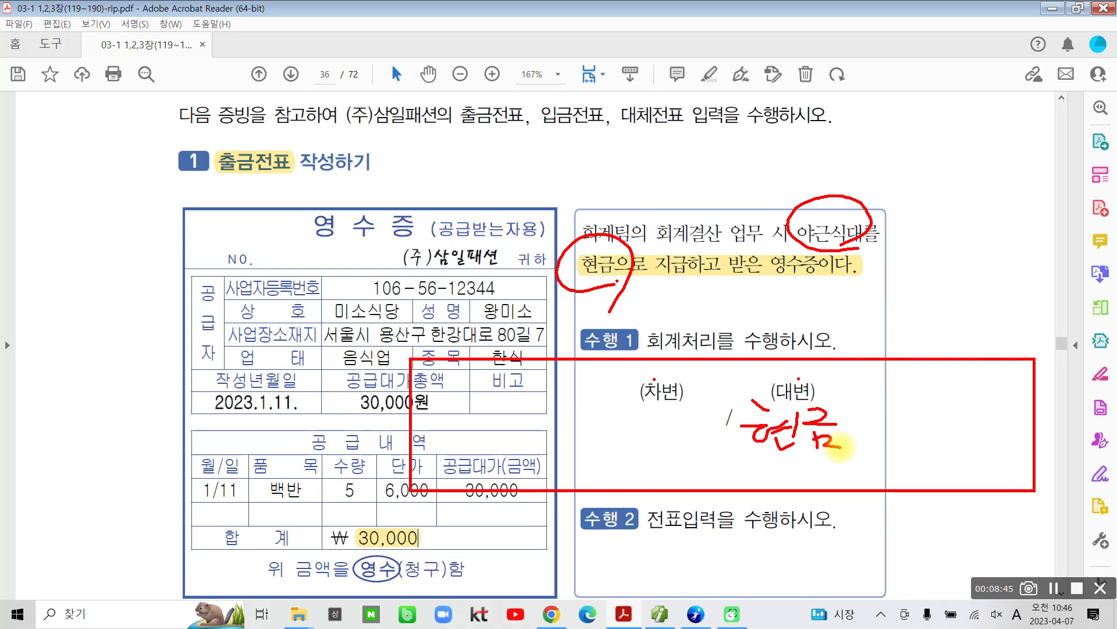
{"action": "mouse_move", "coordinate": [897, 410]}
{"action": "left_mouse_down"}
{"action": "mouse_move", "coordinate": [908, 443]}
{"action": "mouse_move", "coordinate": [898, 456]}
{"action": "mouse_move", "coordinate": [931, 433]}
{"action": "mouse_move", "coordinate": [1024, 431]}
{"action": "left_mouse_up"}
{"action": "left_click", "coordinate": [951, 448]}
{"action": "left_click_drag", "start_coordinate": [951, 448], "coordinate": [949, 458]}
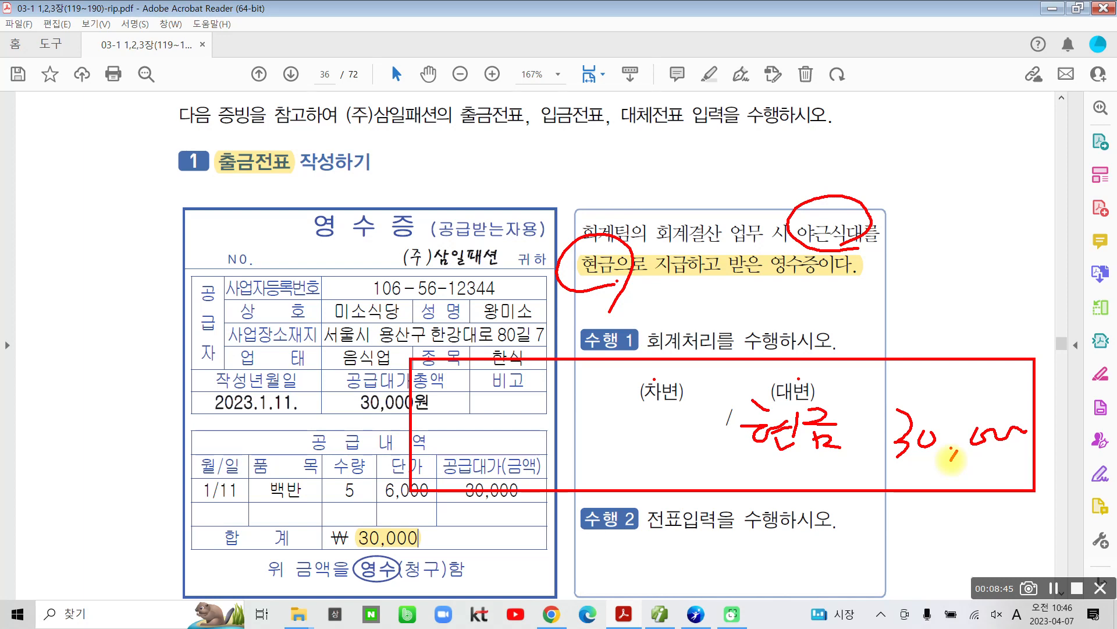
Mark '야근식대' with an arrow, handwrite the debit entry '복리후생비 30,000' under (차변), and underline the credit entry.
{"action": "mouse_move", "coordinate": [836, 167]}
{"action": "left_mouse_down"}
{"action": "mouse_move", "coordinate": [844, 201]}
{"action": "mouse_move", "coordinate": [883, 173]}
{"action": "left_mouse_up"}
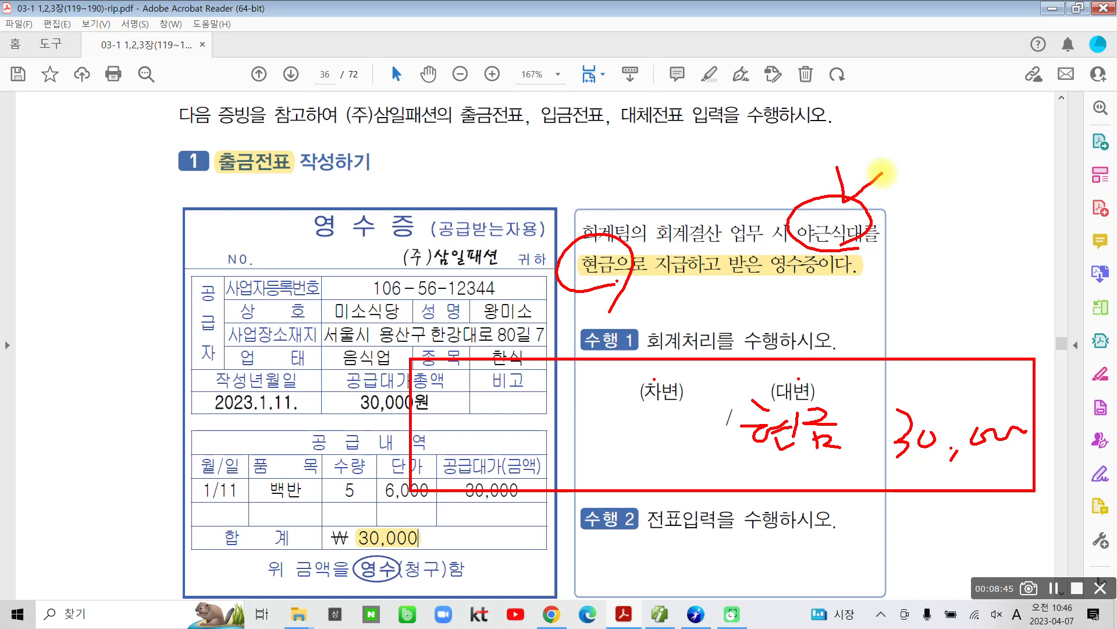
{"action": "mouse_move", "coordinate": [523, 388]}
{"action": "left_mouse_down"}
{"action": "mouse_move", "coordinate": [523, 414]}
{"action": "mouse_move", "coordinate": [530, 403]}
{"action": "mouse_move", "coordinate": [524, 412]}
{"action": "mouse_move", "coordinate": [544, 430]}
{"action": "mouse_move", "coordinate": [574, 417]}
{"action": "mouse_move", "coordinate": [567, 445]}
{"action": "left_mouse_up"}
{"action": "left_click_drag", "start_coordinate": [587, 385], "coordinate": [606, 382]}
{"action": "mouse_move", "coordinate": [595, 391]}
{"action": "left_mouse_down"}
{"action": "mouse_move", "coordinate": [617, 404]}
{"action": "mouse_move", "coordinate": [593, 449]}
{"action": "left_mouse_up"}
{"action": "mouse_move", "coordinate": [615, 402]}
{"action": "left_mouse_down"}
{"action": "mouse_move", "coordinate": [637, 440]}
{"action": "mouse_move", "coordinate": [623, 428]}
{"action": "mouse_move", "coordinate": [647, 407]}
{"action": "mouse_move", "coordinate": [656, 418]}
{"action": "left_mouse_up"}
{"action": "left_click_drag", "start_coordinate": [664, 385], "coordinate": [661, 436]}
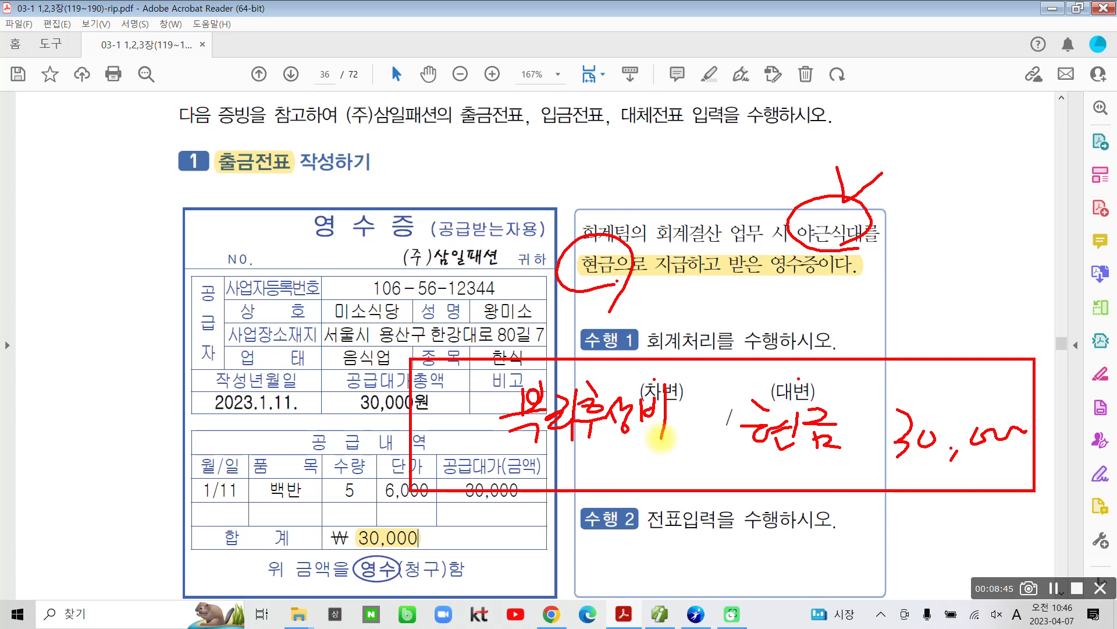
{"action": "mouse_move", "coordinate": [594, 451]}
{"action": "left_mouse_down"}
{"action": "mouse_move", "coordinate": [593, 473]}
{"action": "mouse_move", "coordinate": [614, 449]}
{"action": "mouse_move", "coordinate": [621, 479]}
{"action": "mouse_move", "coordinate": [688, 449]}
{"action": "left_mouse_up"}
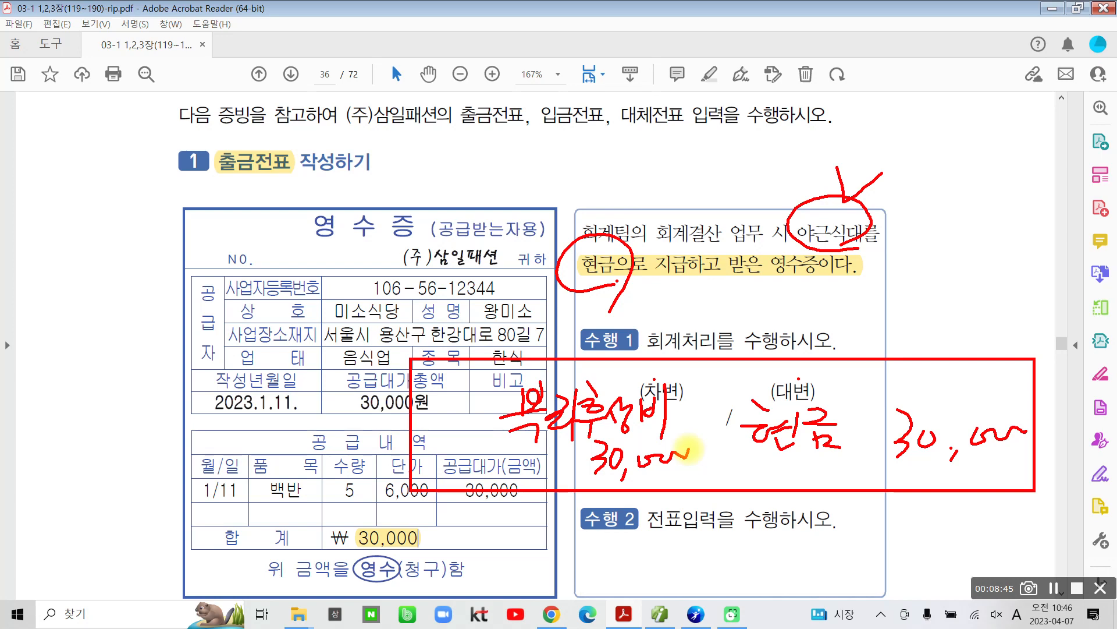
{"action": "left_click_drag", "start_coordinate": [754, 470], "coordinate": [1008, 463]}
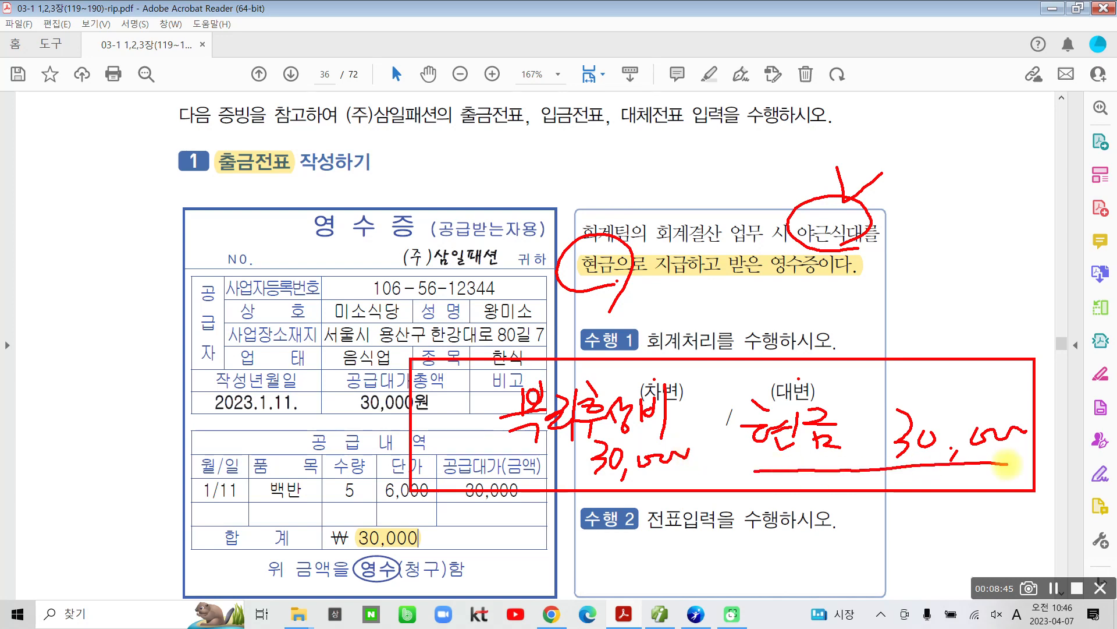
Circle the '출금전표' heading of exercise 1 in red and underline its '수행 2' voucher entry task.
{"action": "mouse_move", "coordinate": [260, 217]}
{"action": "left_mouse_down"}
{"action": "mouse_move", "coordinate": [174, 154]}
{"action": "mouse_move", "coordinate": [267, 229]}
{"action": "left_mouse_up"}
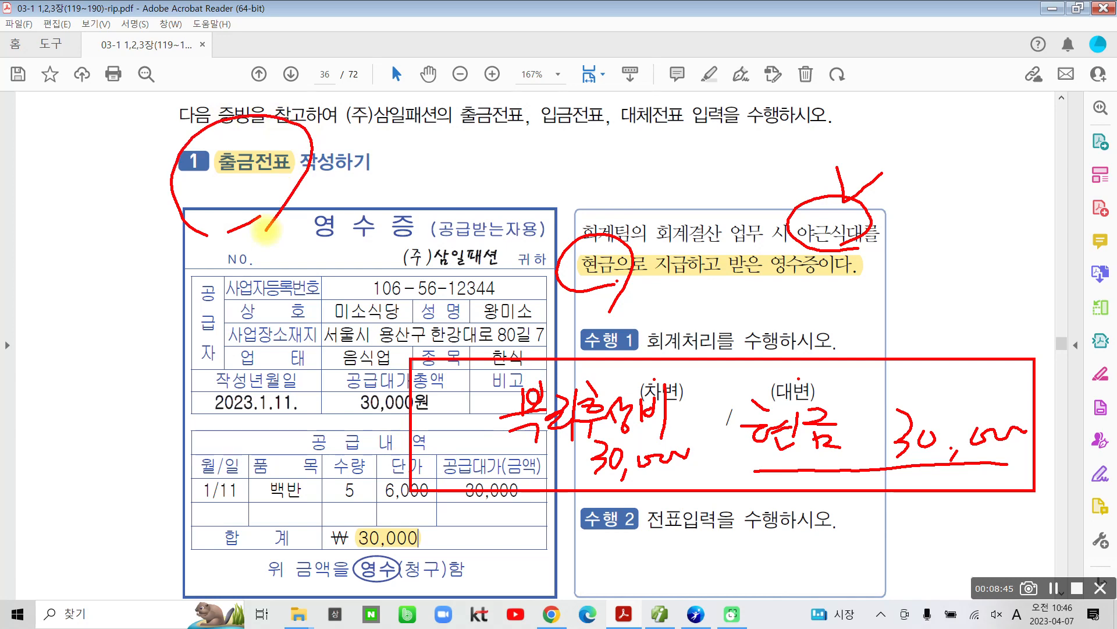
{"action": "left_click_drag", "start_coordinate": [630, 545], "coordinate": [747, 540]}
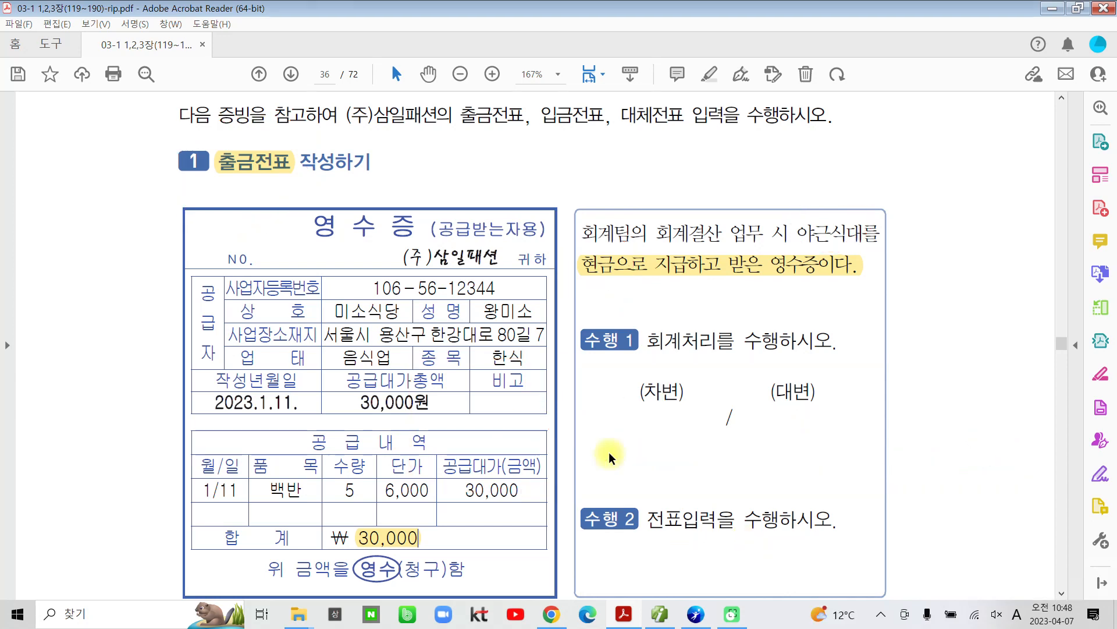
Switch to the accounting program, open 일반전표입력 and circle the company's fiscal period in red.
{"action": "left_click", "coordinate": [659, 614]}
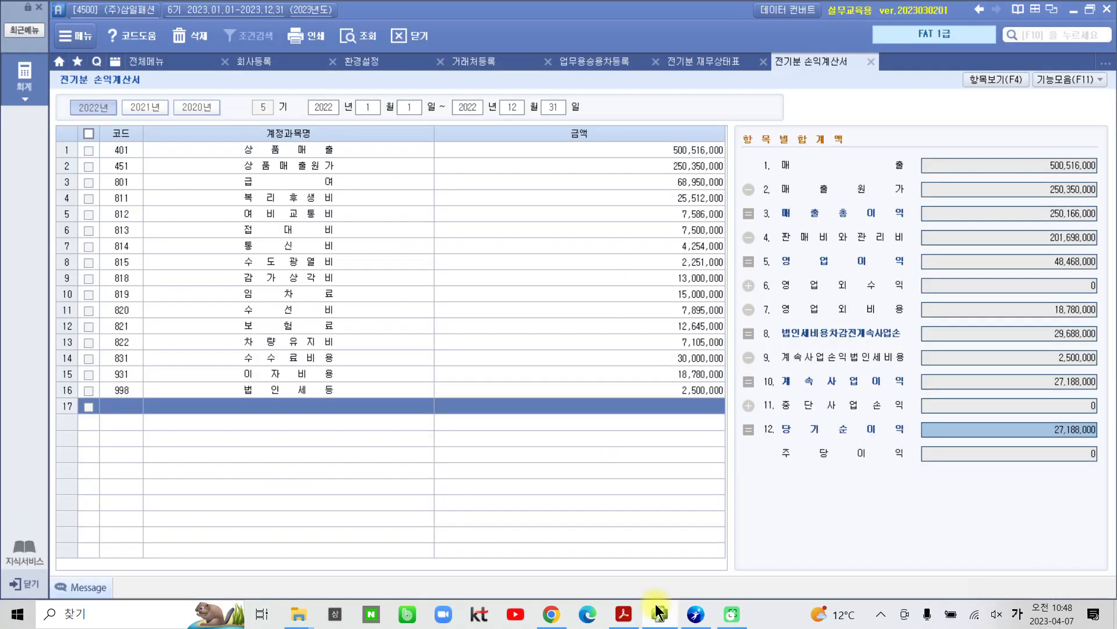
{"action": "left_click", "coordinate": [159, 58]}
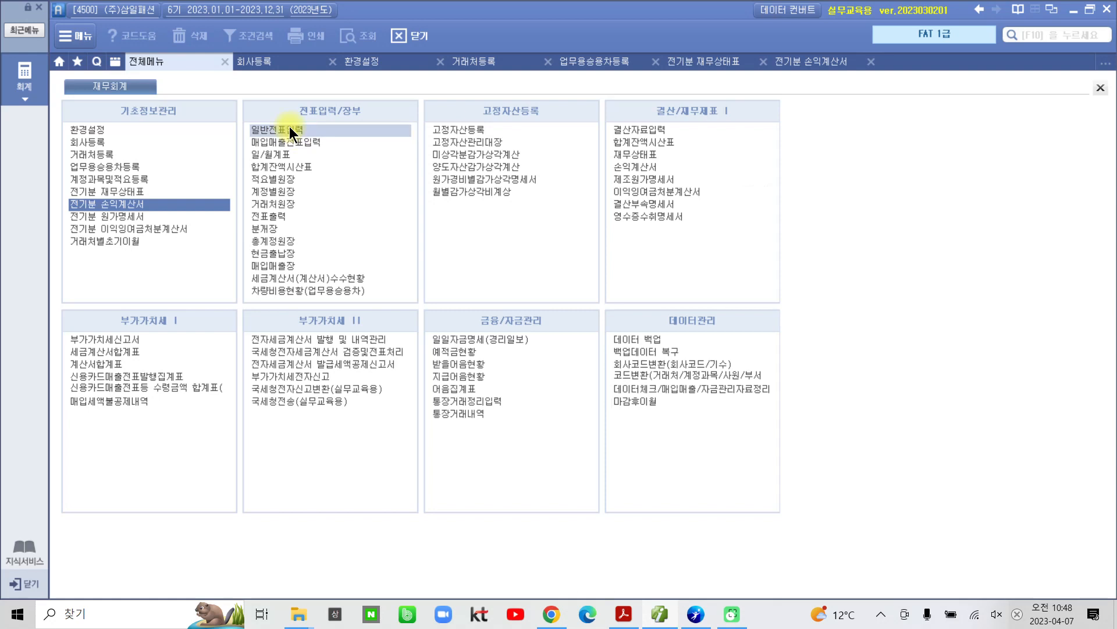
{"action": "left_click", "coordinate": [289, 129]}
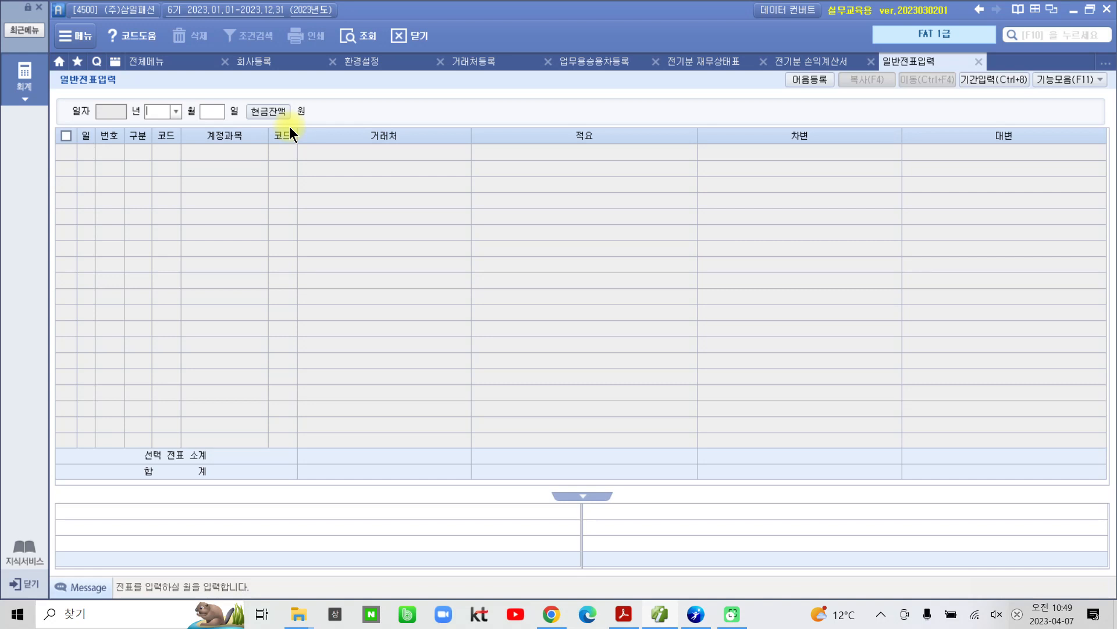
{"action": "mouse_move", "coordinate": [185, 13]}
{"action": "left_mouse_down"}
{"action": "mouse_move", "coordinate": [170, 30]}
{"action": "mouse_move", "coordinate": [323, 9]}
{"action": "mouse_move", "coordinate": [158, 18]}
{"action": "mouse_move", "coordinate": [321, 43]}
{"action": "left_mouse_up"}
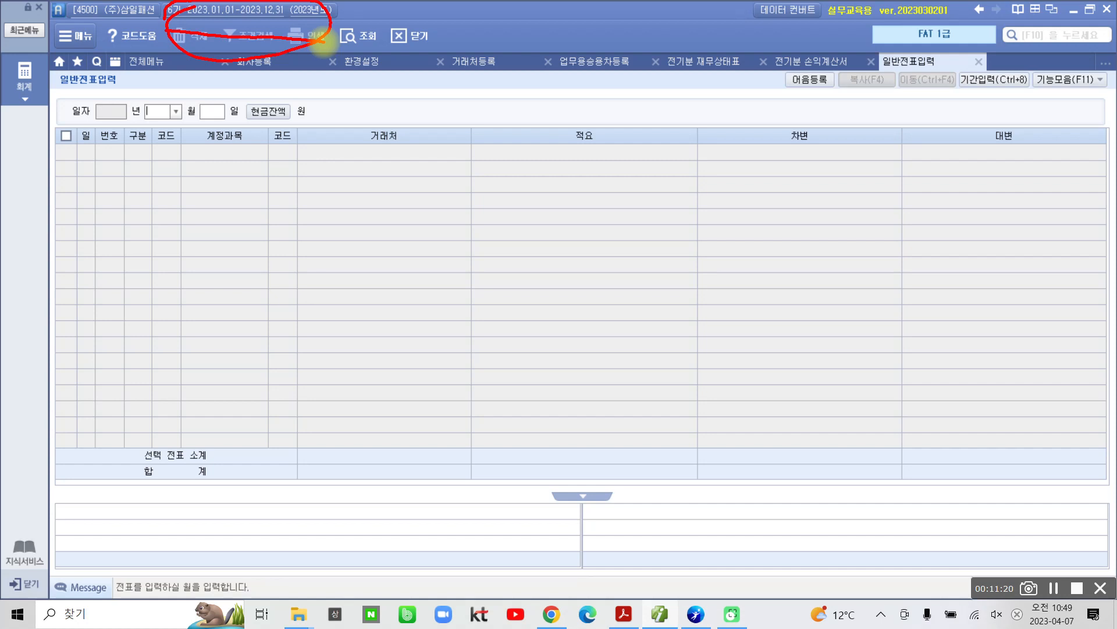
Set the voucher date to month 01, day 11, and temporarily circle the guidance listing the 구분 codes.
{"action": "type", "text": "01"}
{"action": "key", "text": "Return"}
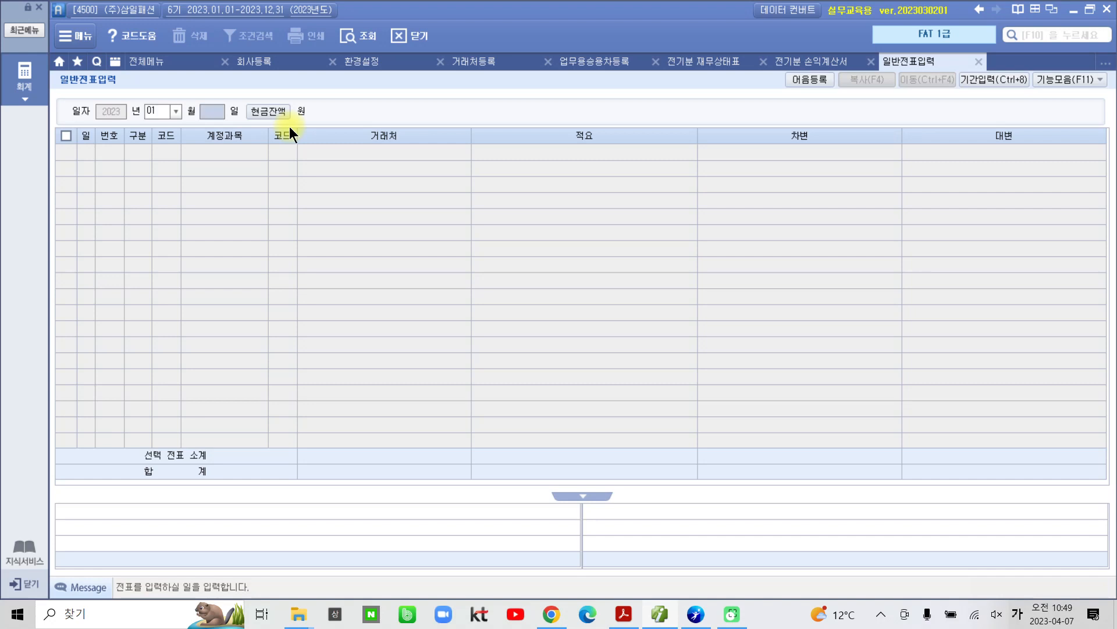
{"action": "type", "text": "11"}
{"action": "key", "text": "Return"}
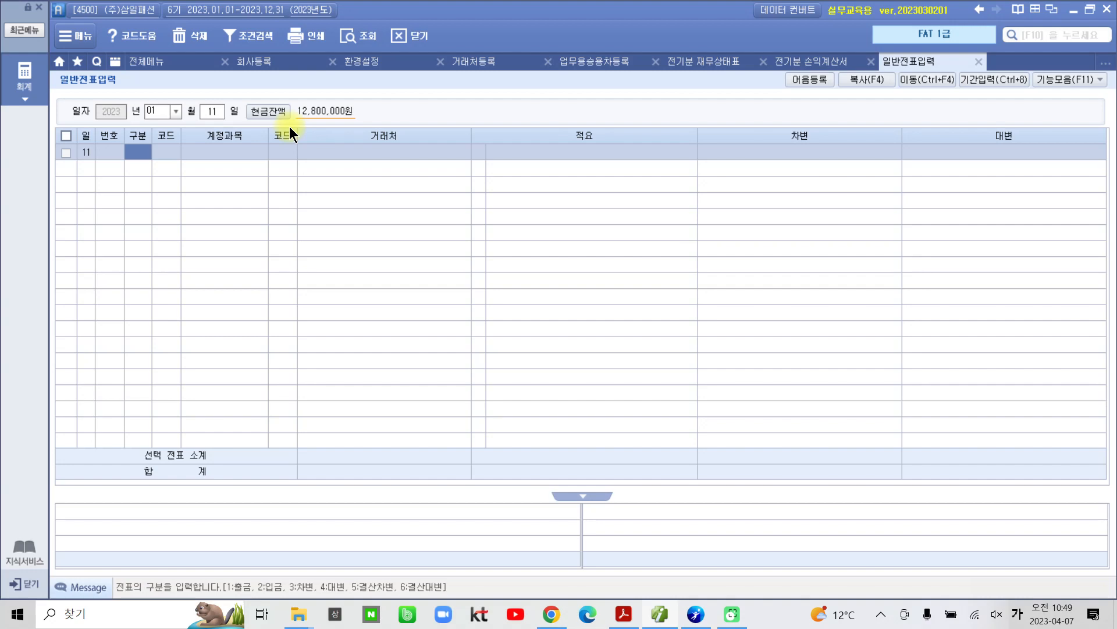
{"action": "mouse_move", "coordinate": [69, 537]}
{"action": "left_mouse_down"}
{"action": "mouse_move", "coordinate": [55, 609]}
{"action": "mouse_move", "coordinate": [298, 615]}
{"action": "mouse_move", "coordinate": [474, 586]}
{"action": "mouse_move", "coordinate": [191, 540]}
{"action": "mouse_move", "coordinate": [23, 562]}
{"action": "left_mouse_up"}
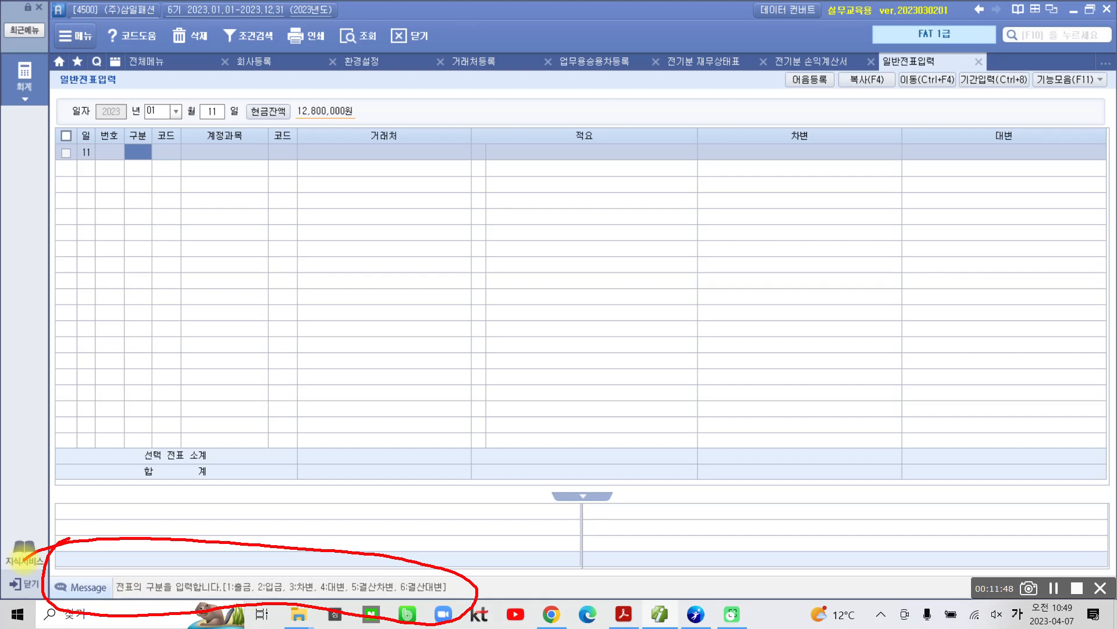
{"action": "key", "text": "Escape"}
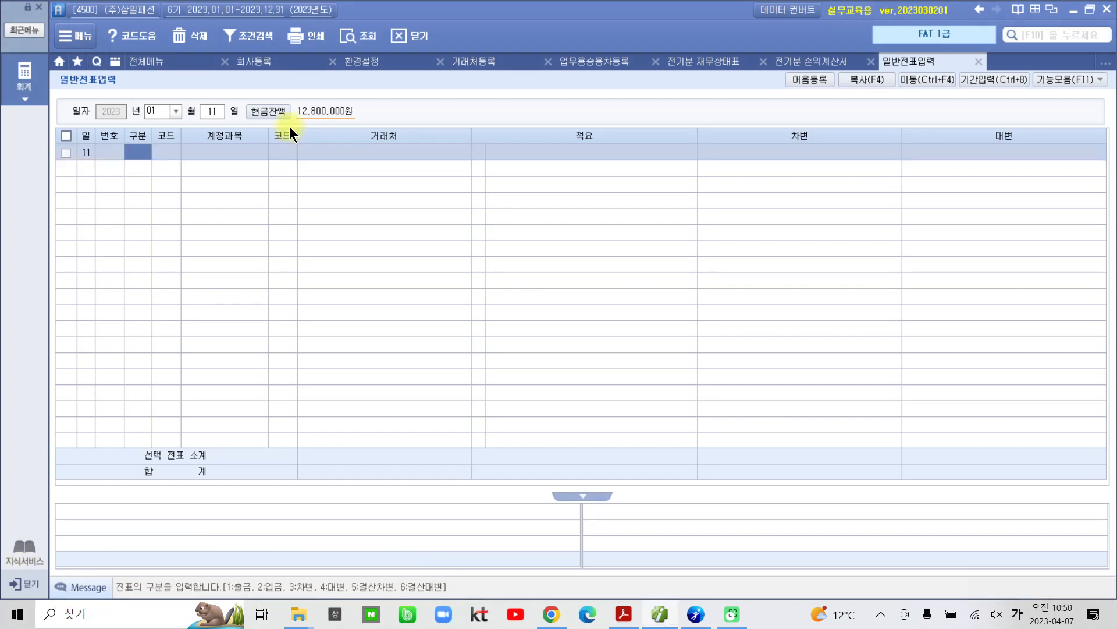
Try 입금 as the 구분 of the day-11 row and replace it with 출금.
{"action": "type", "text": "2"}
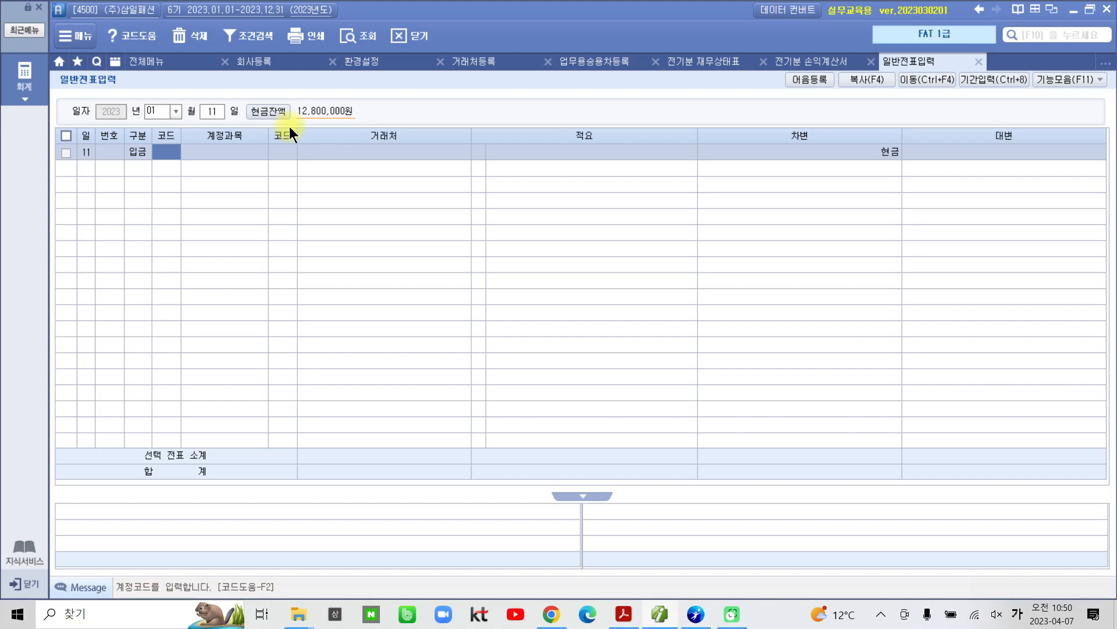
{"action": "key", "text": "shift+Tab"}
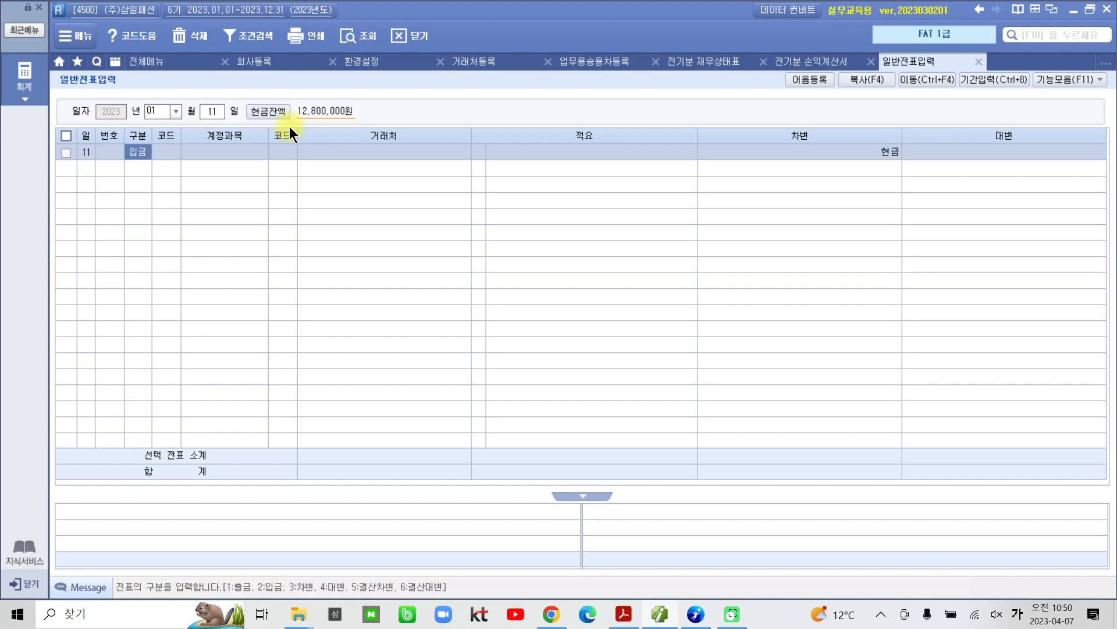
{"action": "type", "text": "1"}
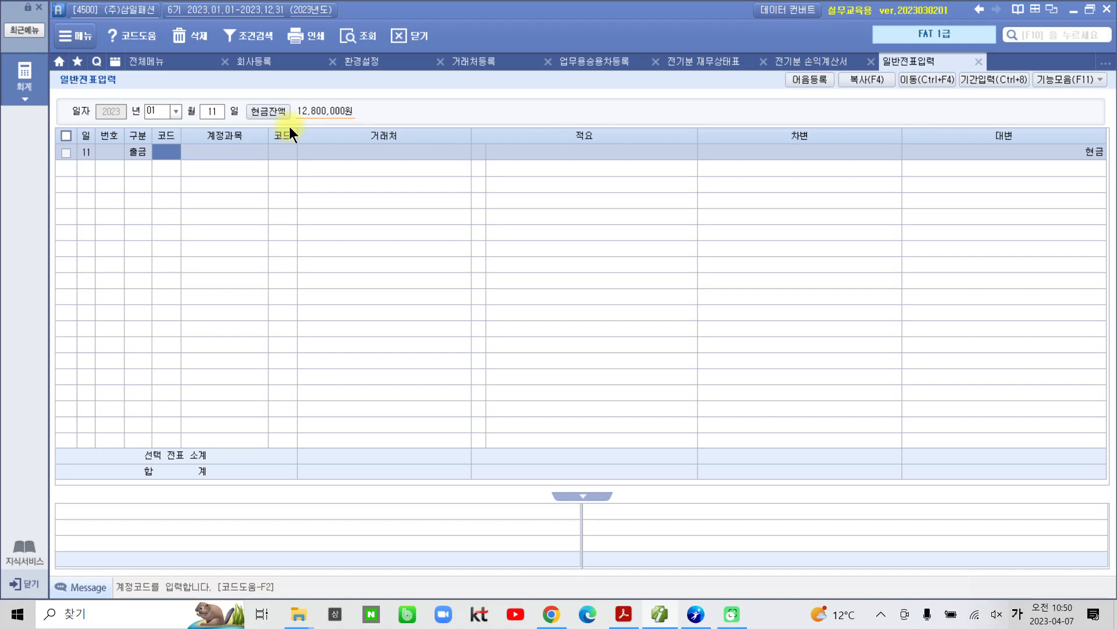
Mark the 대변 현금 entry, the 차변 column and the account code columns in red, and clear the markings.
{"action": "mouse_move", "coordinate": [975, 103]}
{"action": "left_mouse_down"}
{"action": "mouse_move", "coordinate": [997, 190]}
{"action": "mouse_move", "coordinate": [1097, 113]}
{"action": "mouse_move", "coordinate": [988, 103]}
{"action": "left_mouse_up"}
{"action": "mouse_move", "coordinate": [1115, 170]}
{"action": "left_mouse_down"}
{"action": "mouse_move", "coordinate": [1056, 181]}
{"action": "mouse_move", "coordinate": [1112, 178]}
{"action": "left_mouse_up"}
{"action": "mouse_move", "coordinate": [144, 140]}
{"action": "left_mouse_down"}
{"action": "mouse_move", "coordinate": [239, 186]}
{"action": "mouse_move", "coordinate": [159, 129]}
{"action": "mouse_move", "coordinate": [140, 135]}
{"action": "left_mouse_up"}
{"action": "mouse_move", "coordinate": [728, 137]}
{"action": "left_mouse_down"}
{"action": "mouse_move", "coordinate": [891, 167]}
{"action": "mouse_move", "coordinate": [731, 131]}
{"action": "left_mouse_up"}
{"action": "mouse_move", "coordinate": [213, 265]}
{"action": "left_mouse_down"}
{"action": "mouse_move", "coordinate": [178, 175]}
{"action": "mouse_move", "coordinate": [198, 152]}
{"action": "left_mouse_up"}
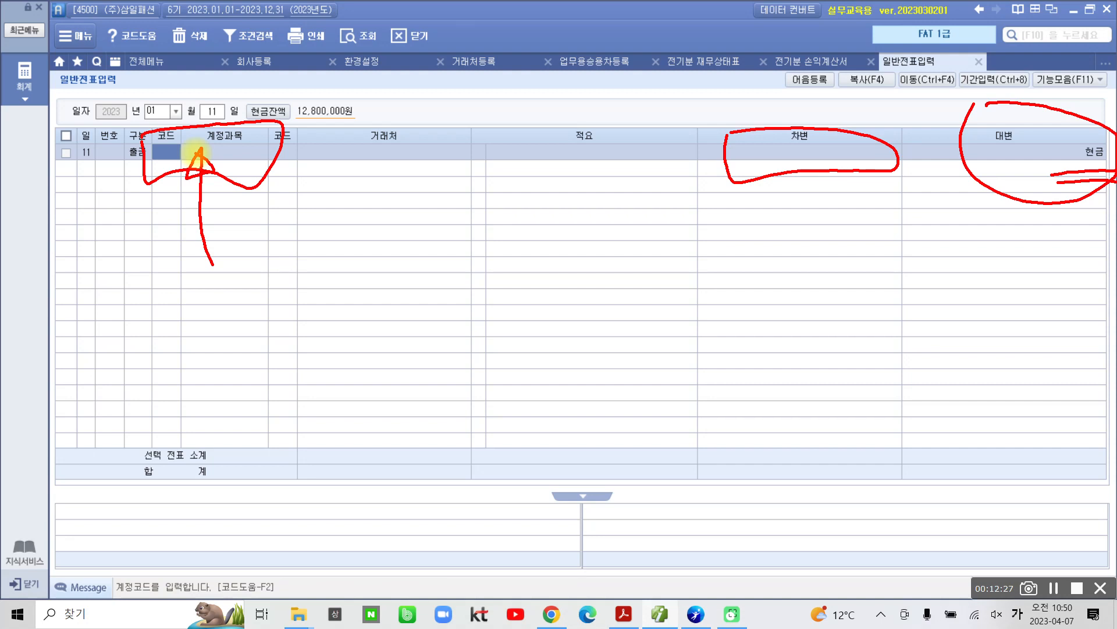
{"action": "key", "text": "Escape"}
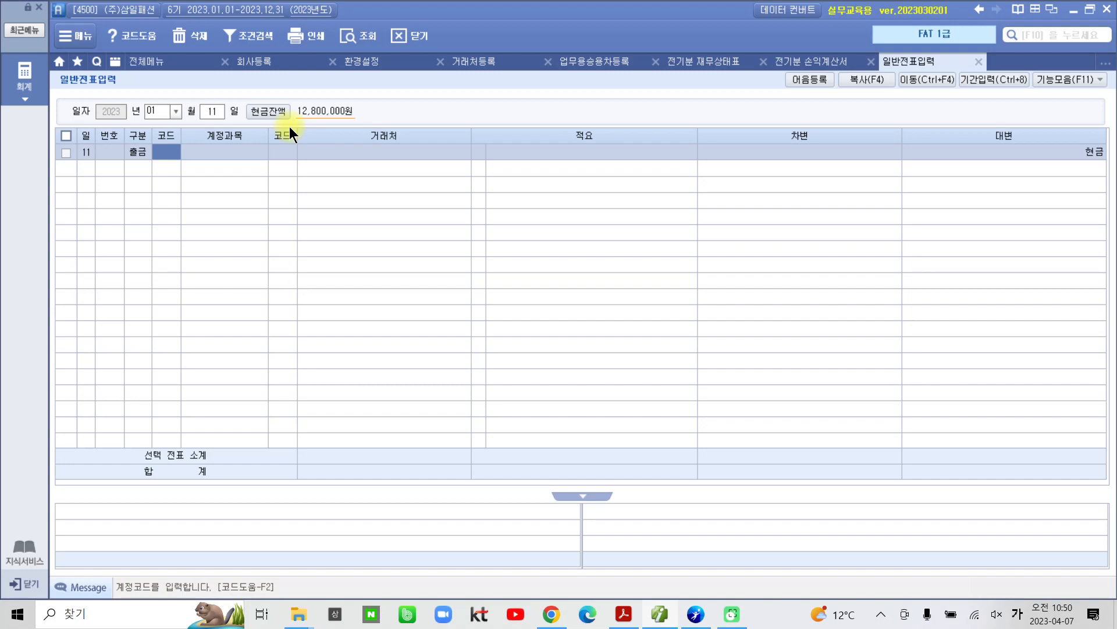
Look up accounts matching '복리' and assign 811 복리후생비 to the 출금 row.
{"action": "type", "text": "복리"}
{"action": "key", "text": "Return"}
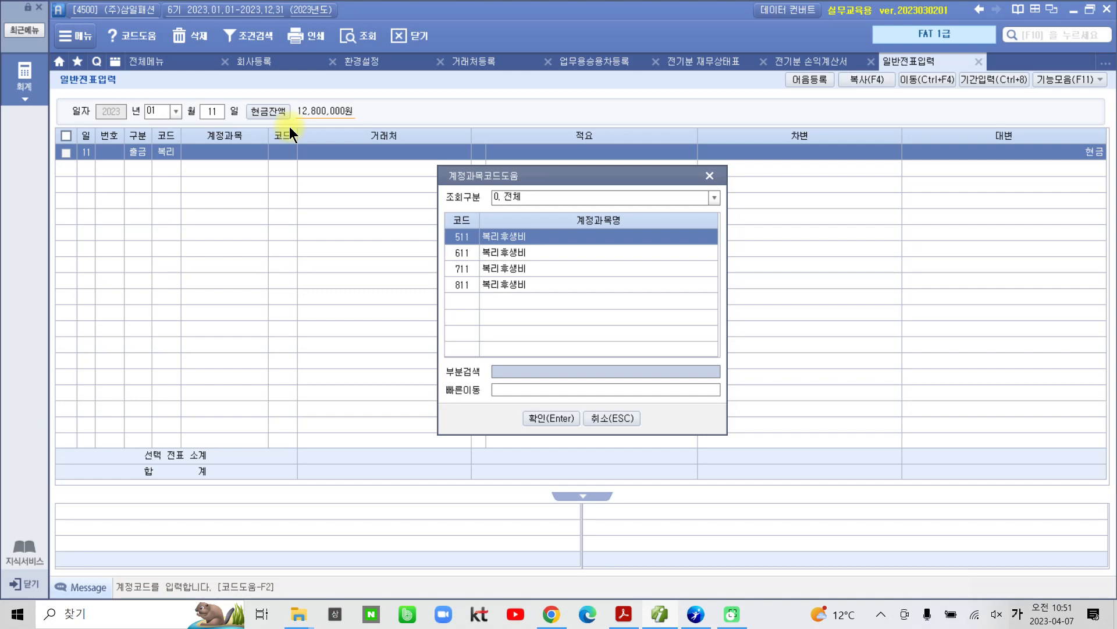
{"action": "key", "text": "Down"}
{"action": "key", "text": "Down"}
{"action": "key", "text": "Down"}
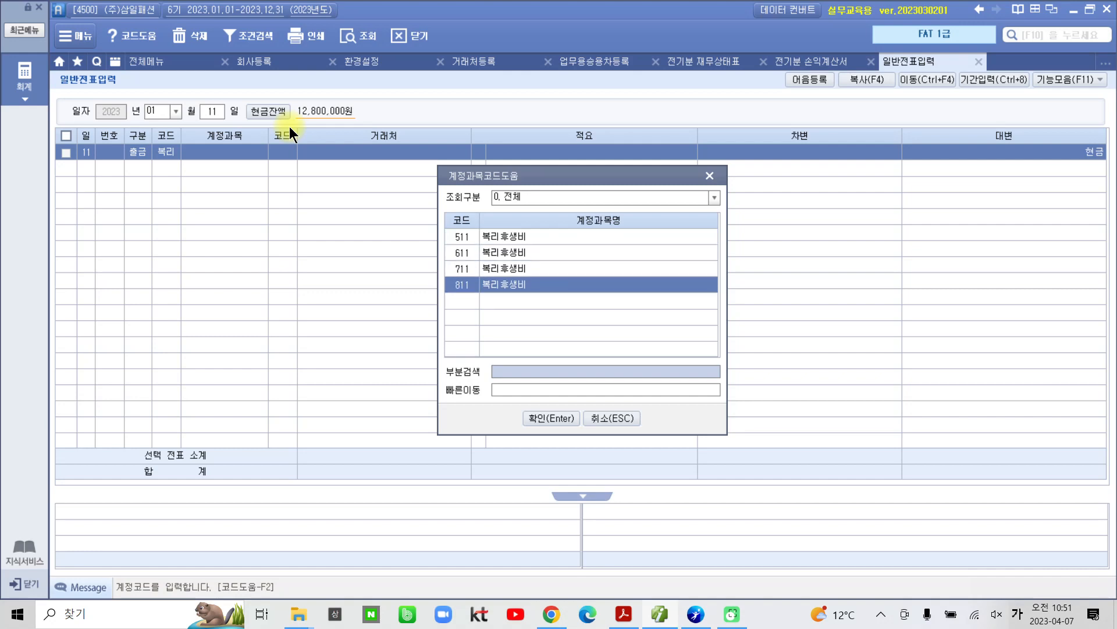
{"action": "key", "text": "Up"}
{"action": "key", "text": "Up"}
{"action": "key", "text": "Down"}
{"action": "key", "text": "Down"}
{"action": "key", "text": "Return"}
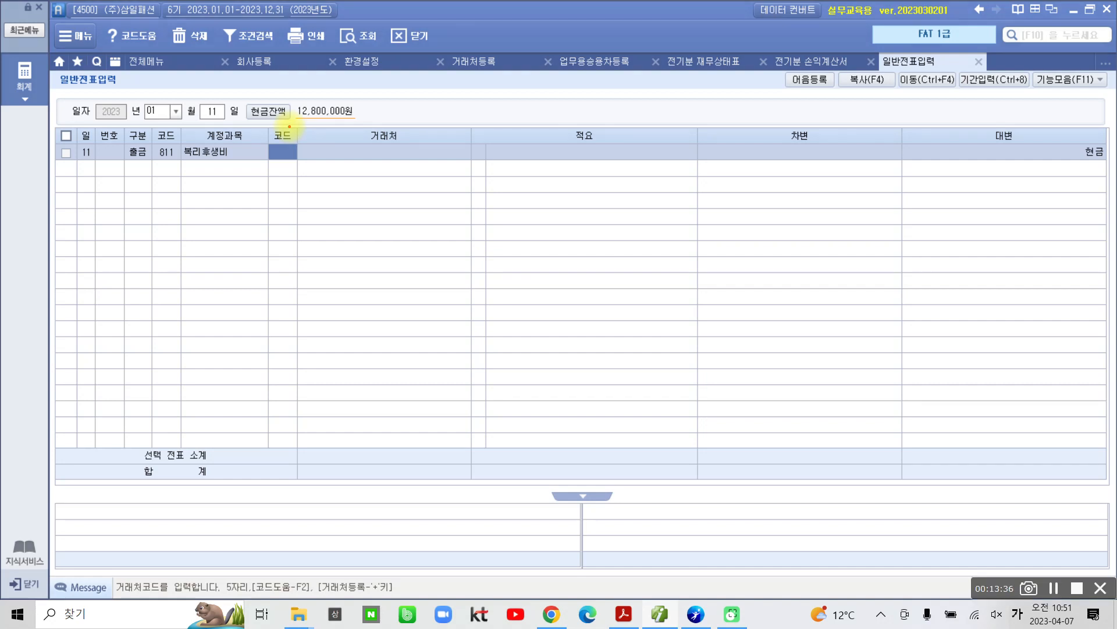
Point out the 거래처 코드 cell, leave it blank, and enter '미소식당' as the 거래처 name.
{"action": "mouse_move", "coordinate": [265, 138]}
{"action": "left_mouse_down"}
{"action": "mouse_move", "coordinate": [452, 175]}
{"action": "mouse_move", "coordinate": [377, 117]}
{"action": "mouse_move", "coordinate": [275, 164]}
{"action": "mouse_move", "coordinate": [307, 173]}
{"action": "left_mouse_up"}
{"action": "key", "text": "Escape"}
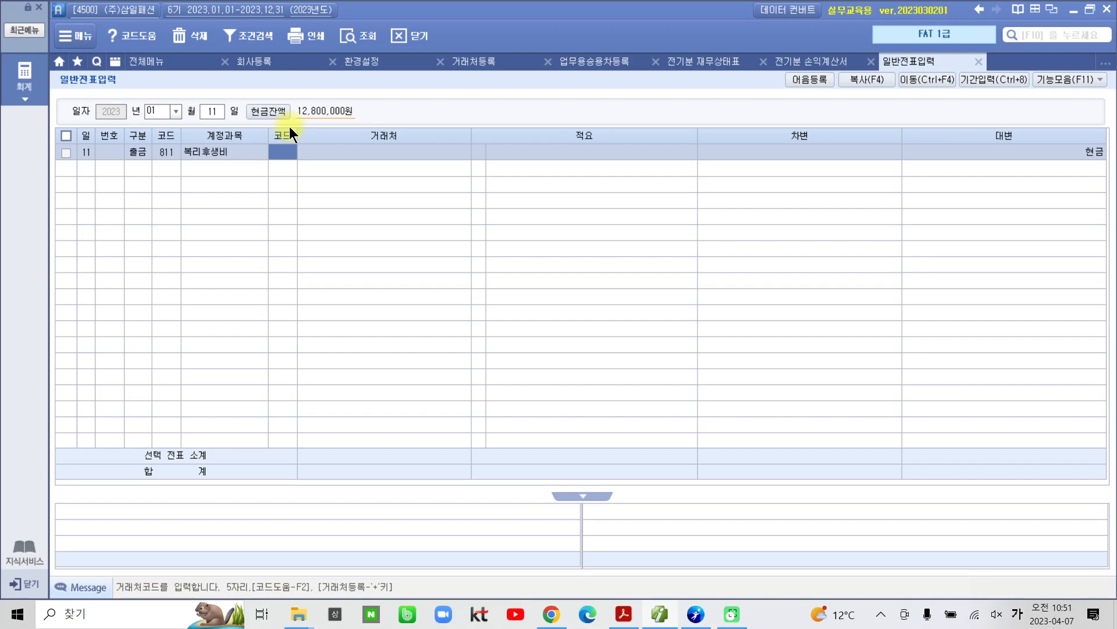
{"action": "key", "text": "Return"}
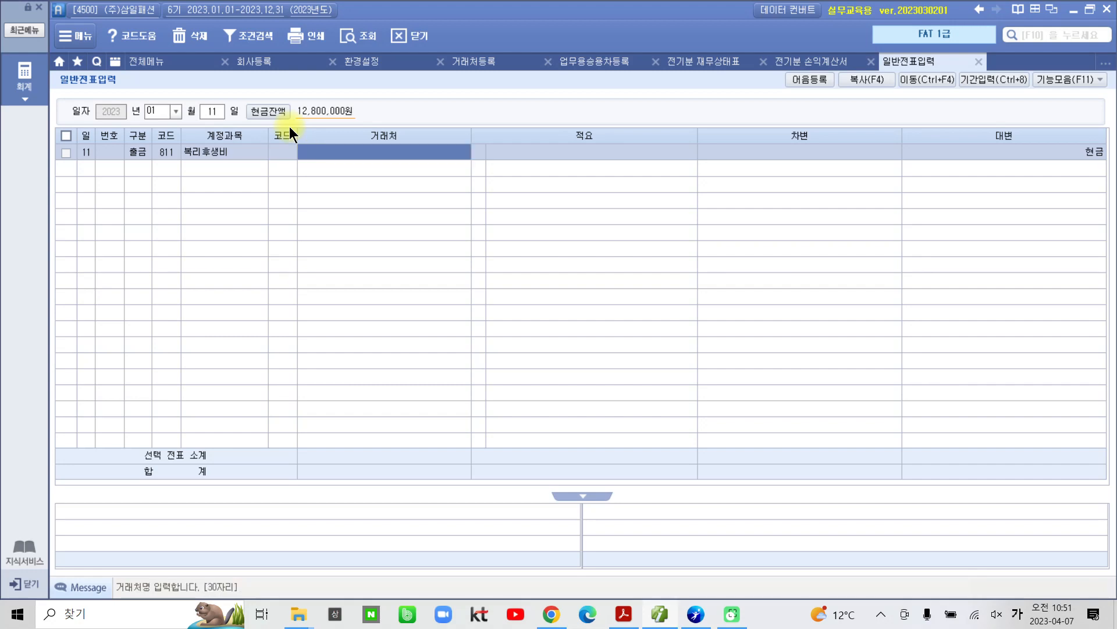
{"action": "type", "text": "미소시가"}
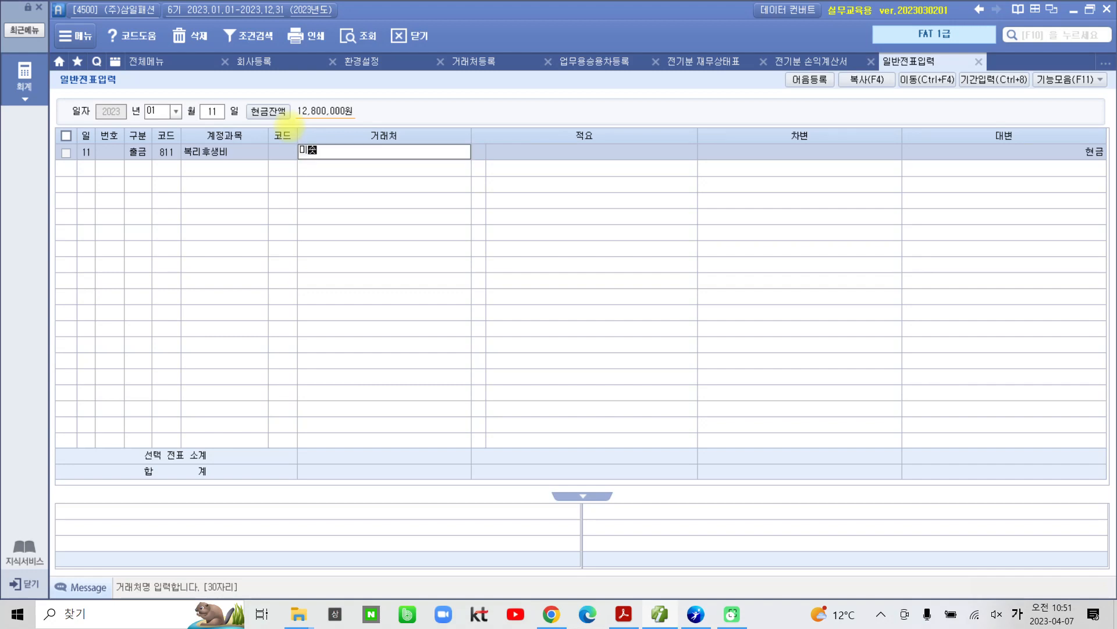
{"action": "key", "text": "BackSpace"}
{"action": "key", "text": "BackSpace"}
{"action": "type", "text": "식당"}
{"action": "key", "text": "Return"}
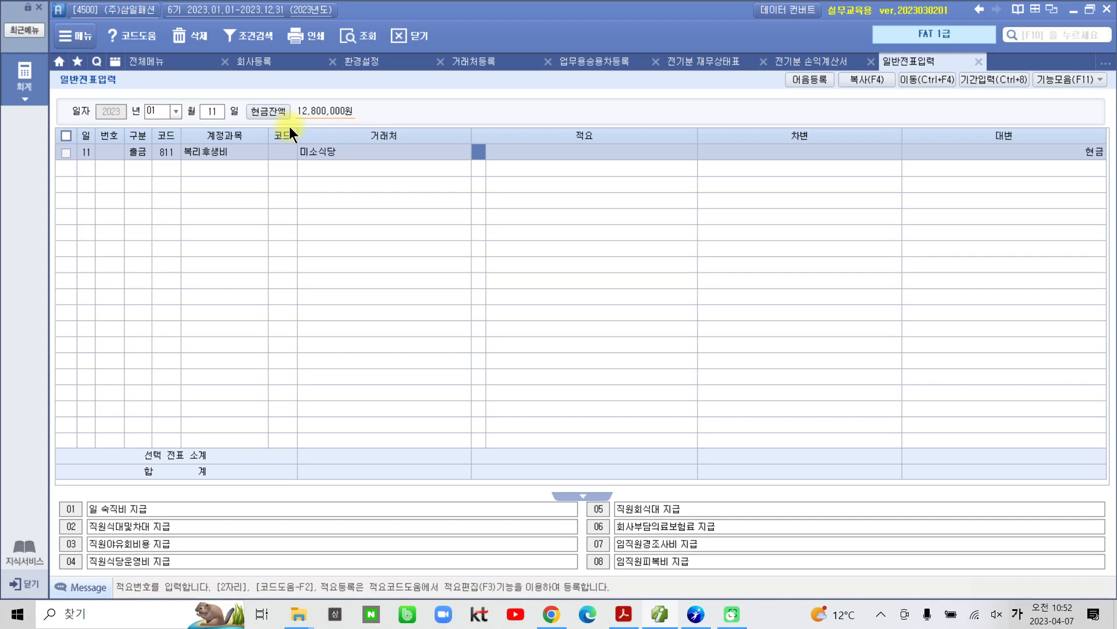
Set the 적요 to 02 직원식대및차대 지급 and enter 30,000 as the 차변 amount to complete the row.
{"action": "type", "text": "2"}
{"action": "key", "text": "Return"}
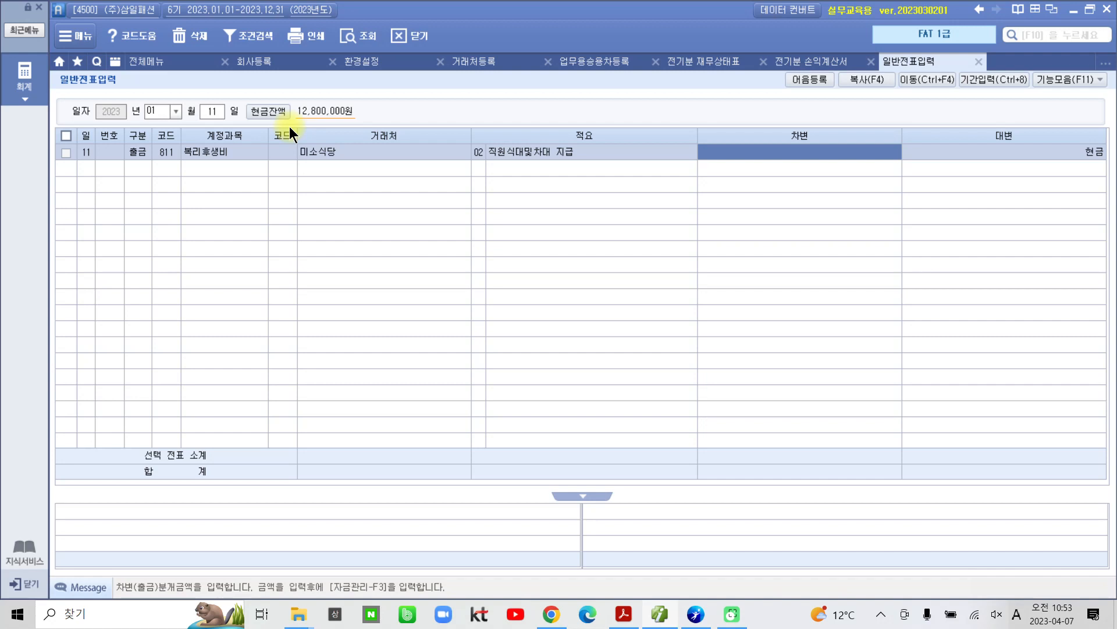
{"action": "type", "text": "30,000"}
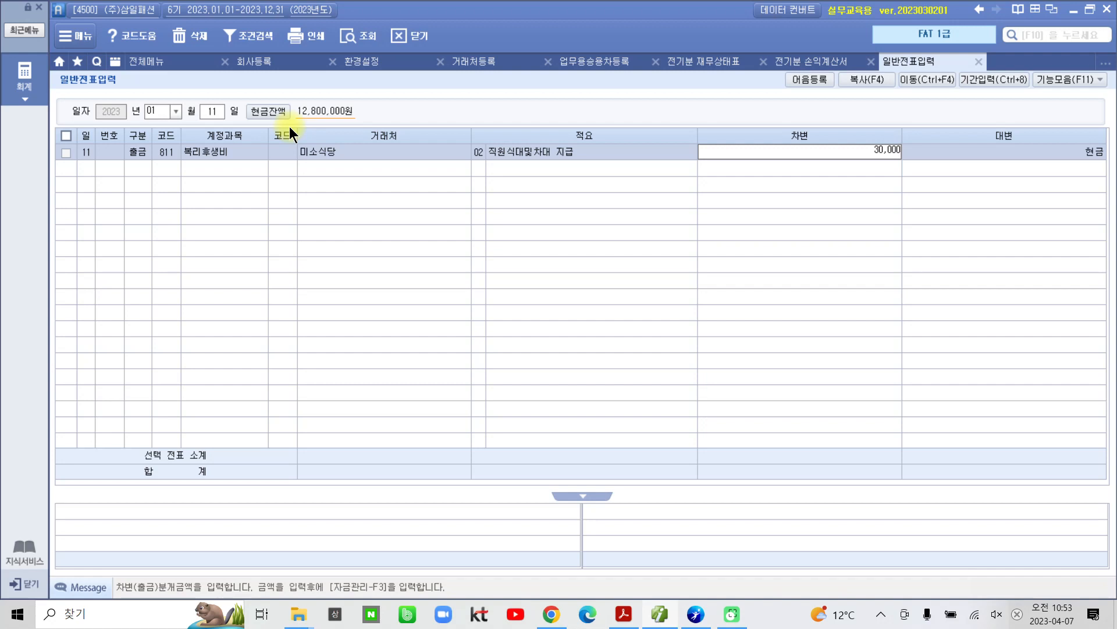
{"action": "key", "text": "Return"}
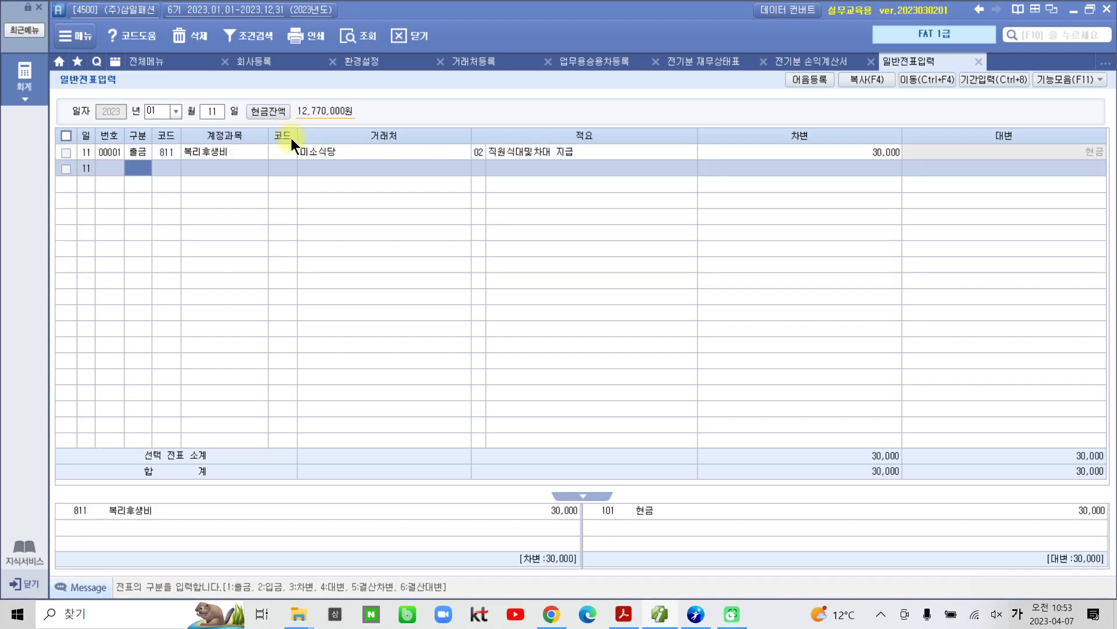
Frame the debit and credit sides of the completed voucher's journal entry in red.
{"action": "mouse_move", "coordinate": [49, 498]}
{"action": "left_mouse_down"}
{"action": "mouse_move", "coordinate": [411, 529]}
{"action": "mouse_move", "coordinate": [579, 562]}
{"action": "left_mouse_up"}
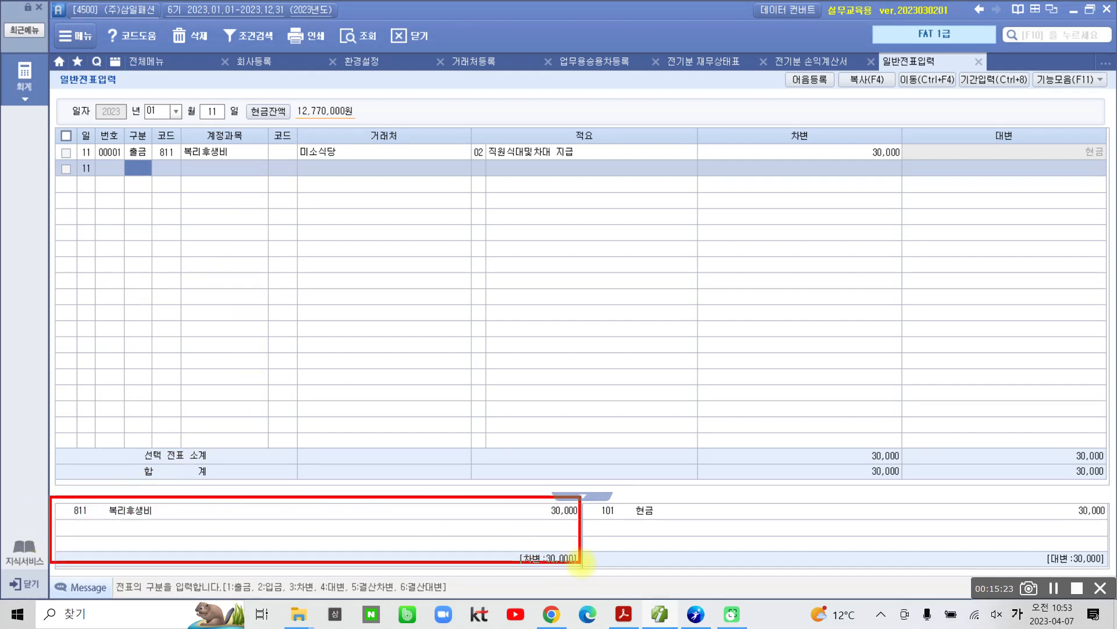
{"action": "mouse_move", "coordinate": [584, 497]}
{"action": "left_mouse_down"}
{"action": "mouse_move", "coordinate": [714, 546]}
{"action": "mouse_move", "coordinate": [1112, 574]}
{"action": "left_mouse_up"}
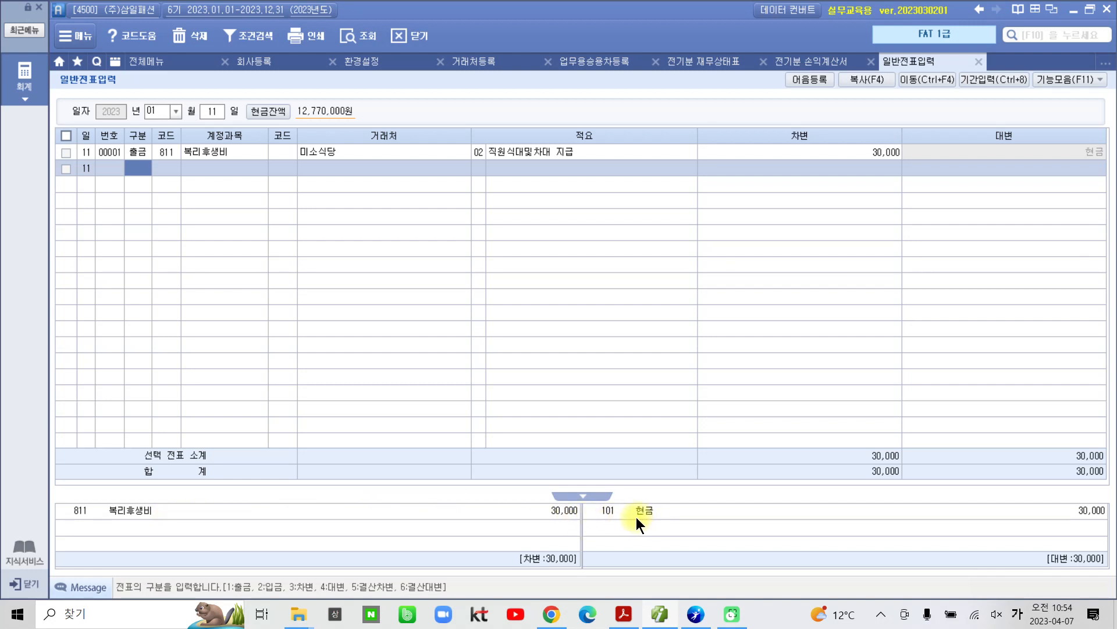
Switch to the textbook PDF in Acrobat Reader and highlight '출금전표' in the heading of exercise 2.
{"action": "mouse_move", "coordinate": [672, 623]}
{"action": "left_click", "coordinate": [624, 615]}
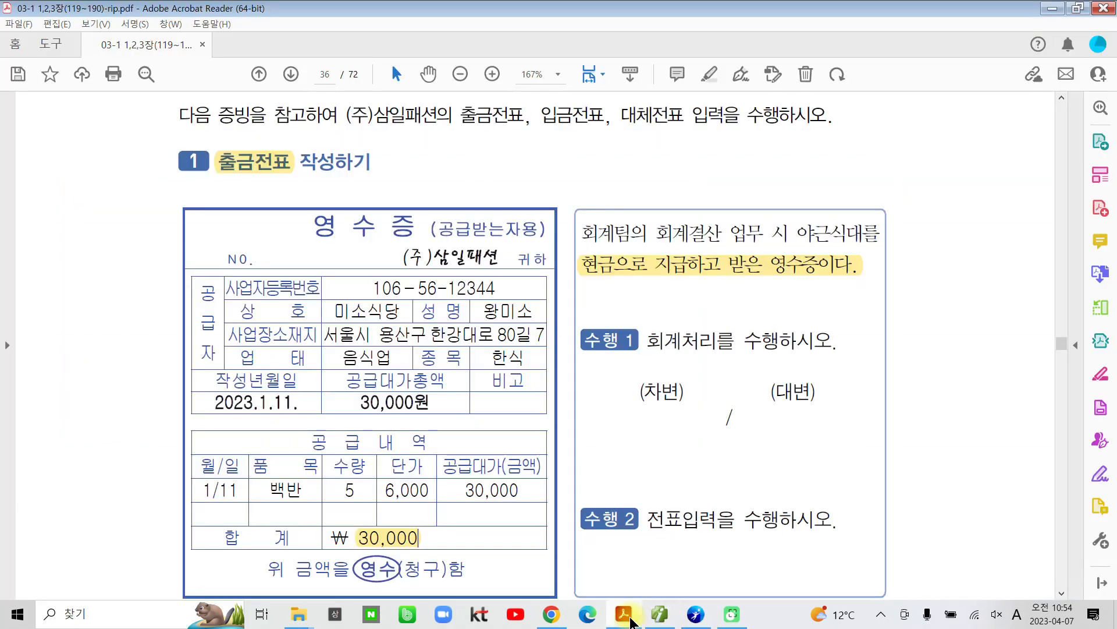
{"action": "scroll", "coordinate": [540, 465], "scroll_direction": "down", "scroll_amount": 6}
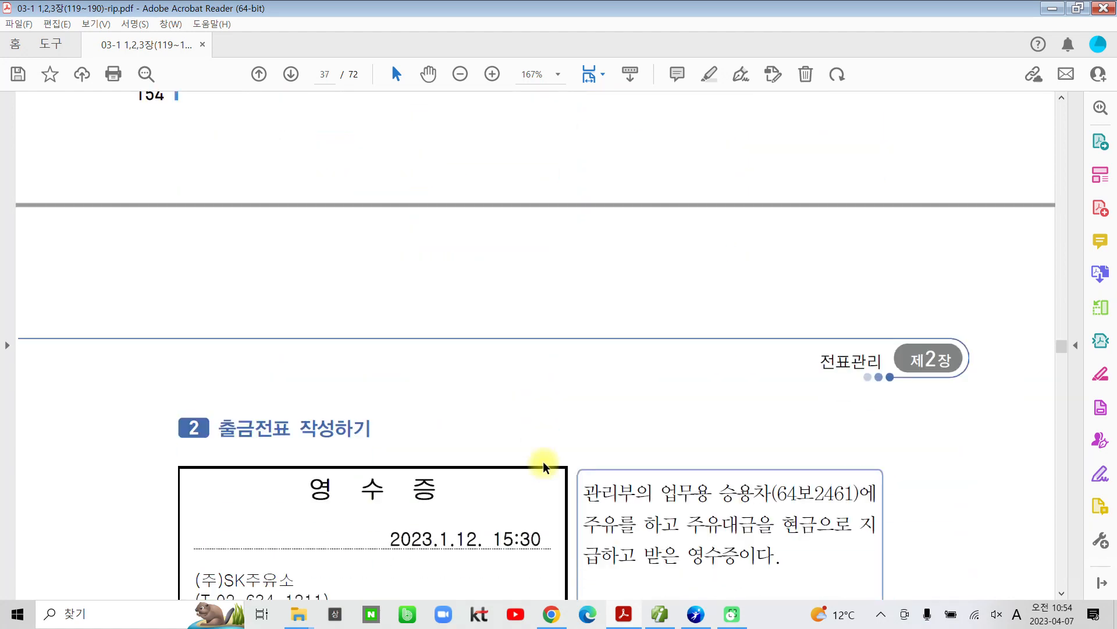
{"action": "left_click_drag", "start_coordinate": [217, 207], "coordinate": [291, 208]}
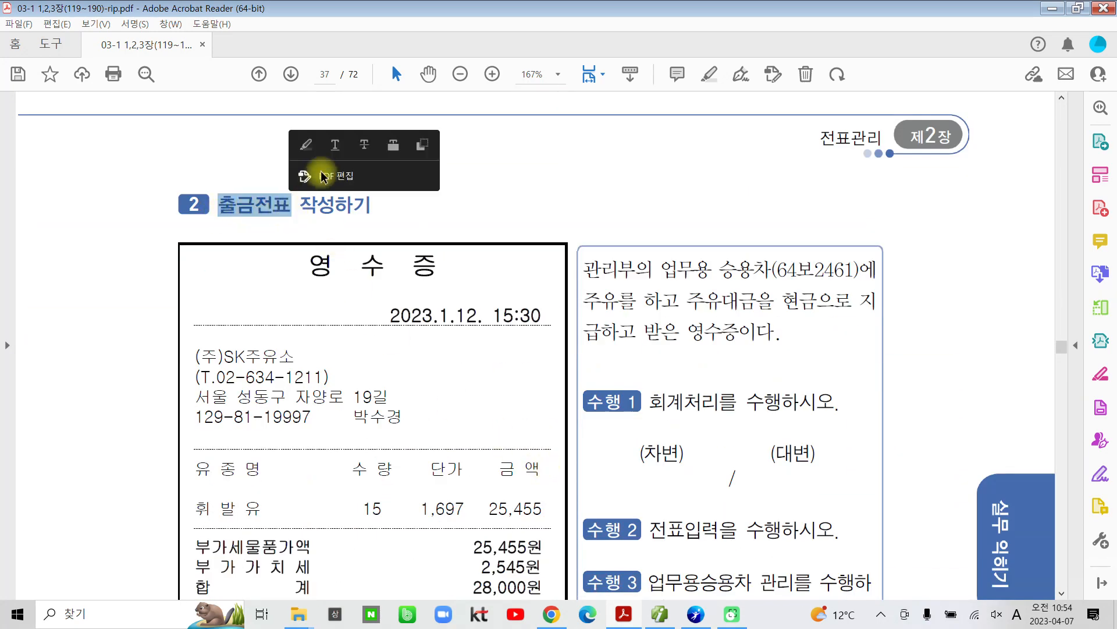
{"action": "left_click", "coordinate": [306, 144]}
{"action": "scroll", "coordinate": [705, 312], "scroll_direction": "down", "scroll_amount": 2}
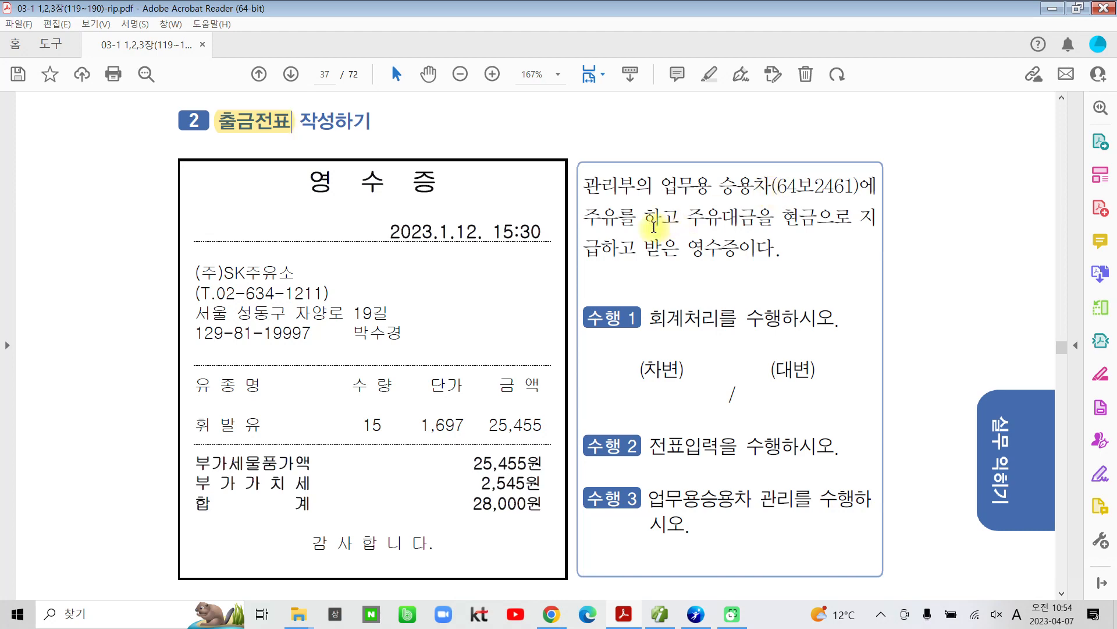
Highlight '주유대금' and '현금' in exercise 2's description and the 부가가치세 amount 2,545원 on its receipt.
{"action": "left_click_drag", "start_coordinate": [687, 219], "coordinate": [818, 217]}
{"action": "left_click", "coordinate": [771, 159]}
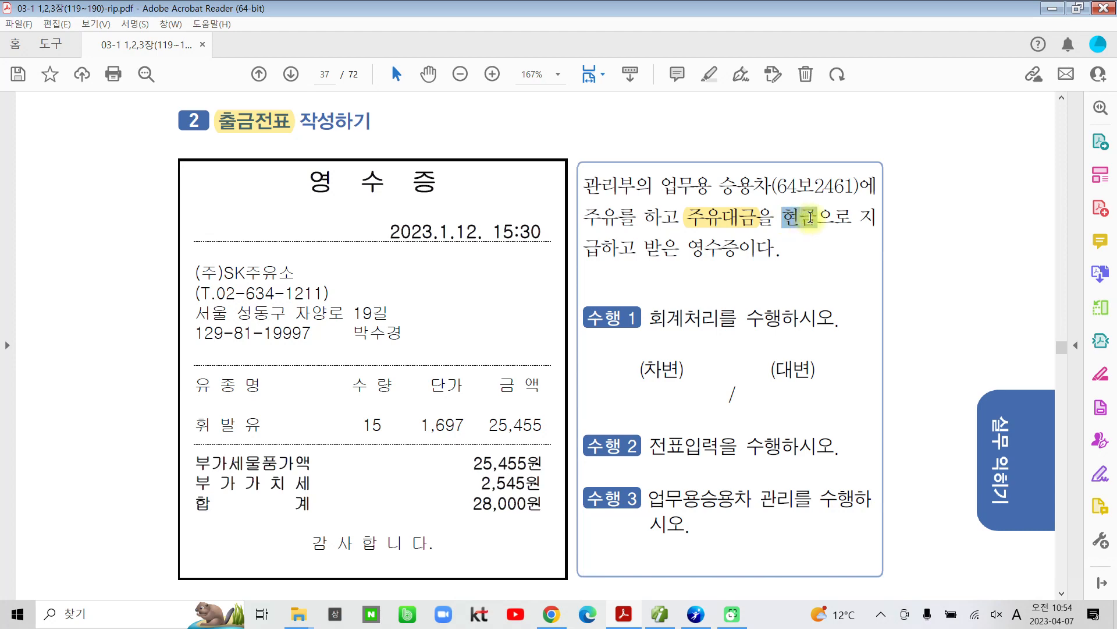
{"action": "left_click", "coordinate": [834, 159]}
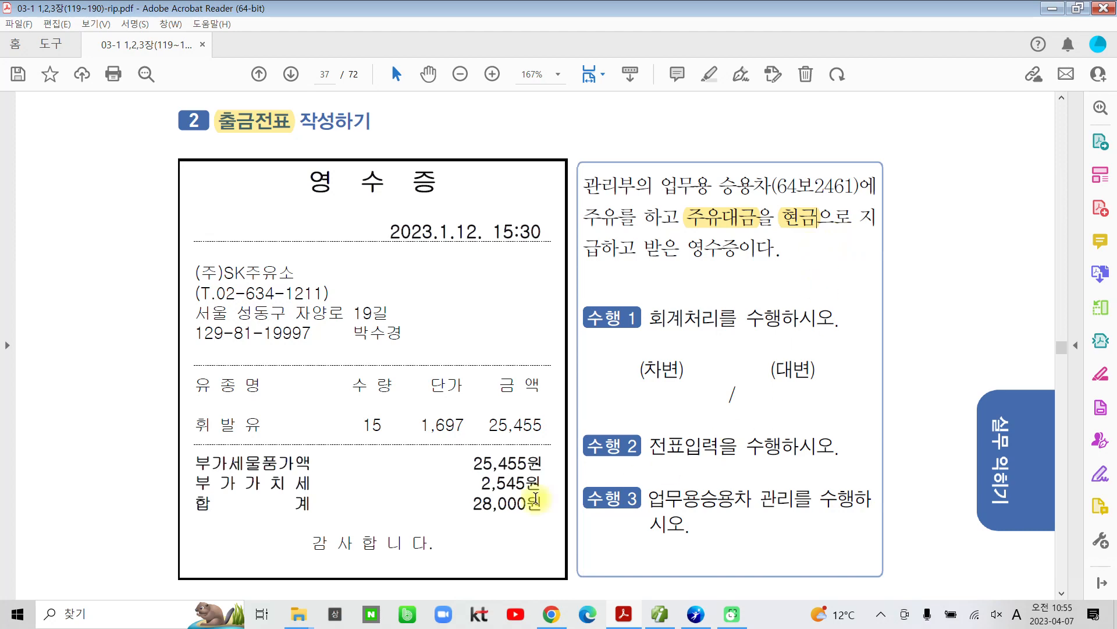
{"action": "left_click_drag", "start_coordinate": [476, 484], "coordinate": [541, 484]}
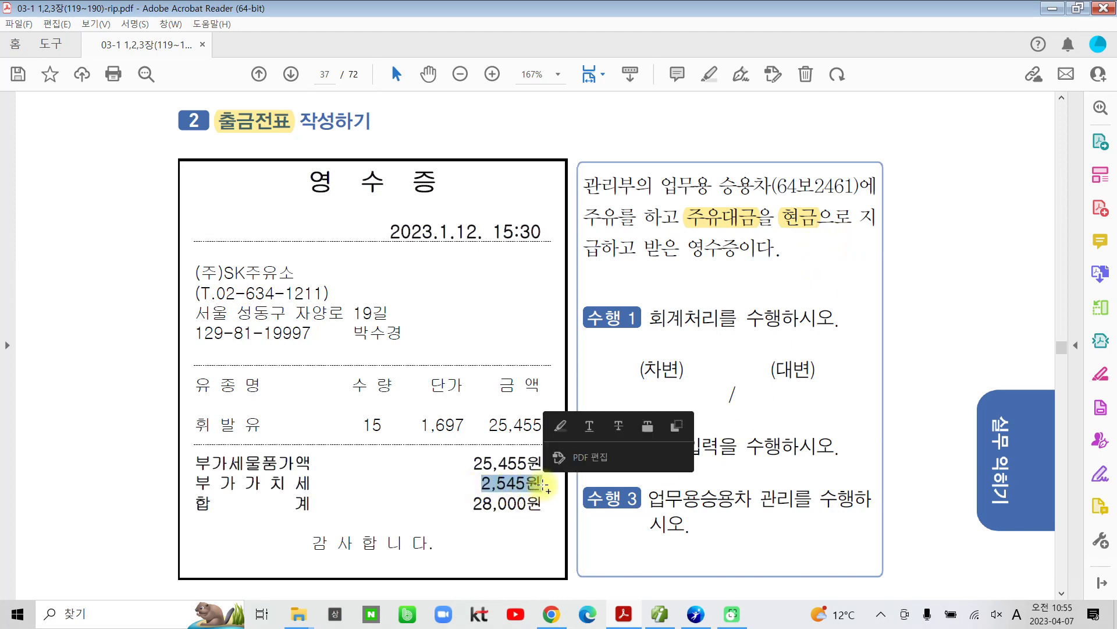
{"action": "left_click", "coordinate": [566, 431]}
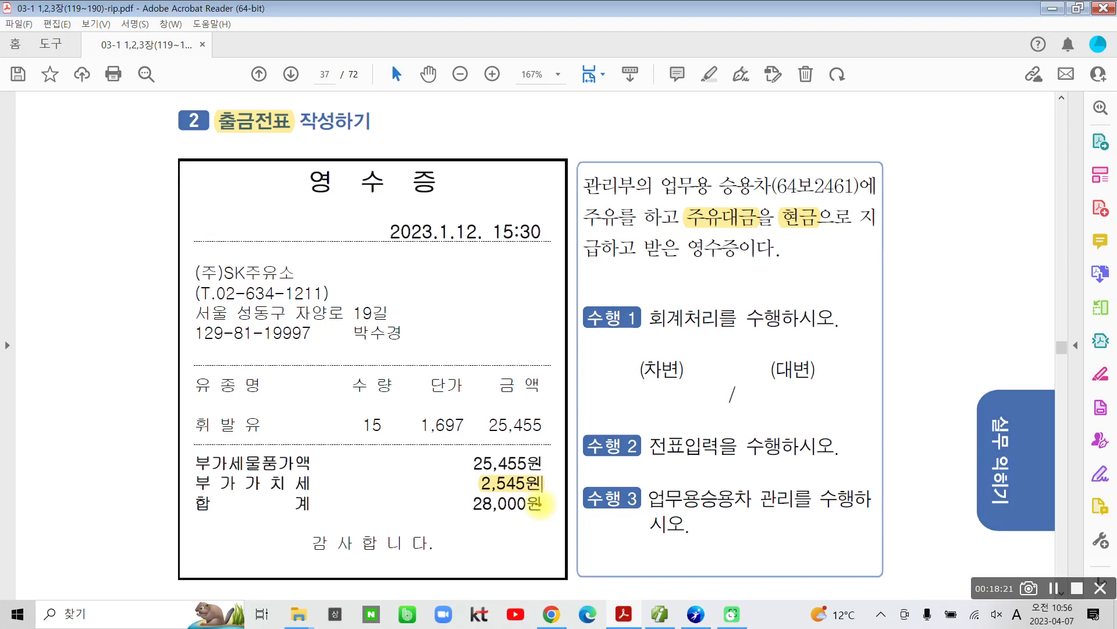
Circle exercise 2's transaction description in red and mark the 부가가치세 amount on its receipt.
{"action": "mouse_move", "coordinate": [900, 284]}
{"action": "left_mouse_down"}
{"action": "mouse_move", "coordinate": [635, 285]}
{"action": "mouse_move", "coordinate": [885, 142]}
{"action": "mouse_move", "coordinate": [897, 311]}
{"action": "left_mouse_up"}
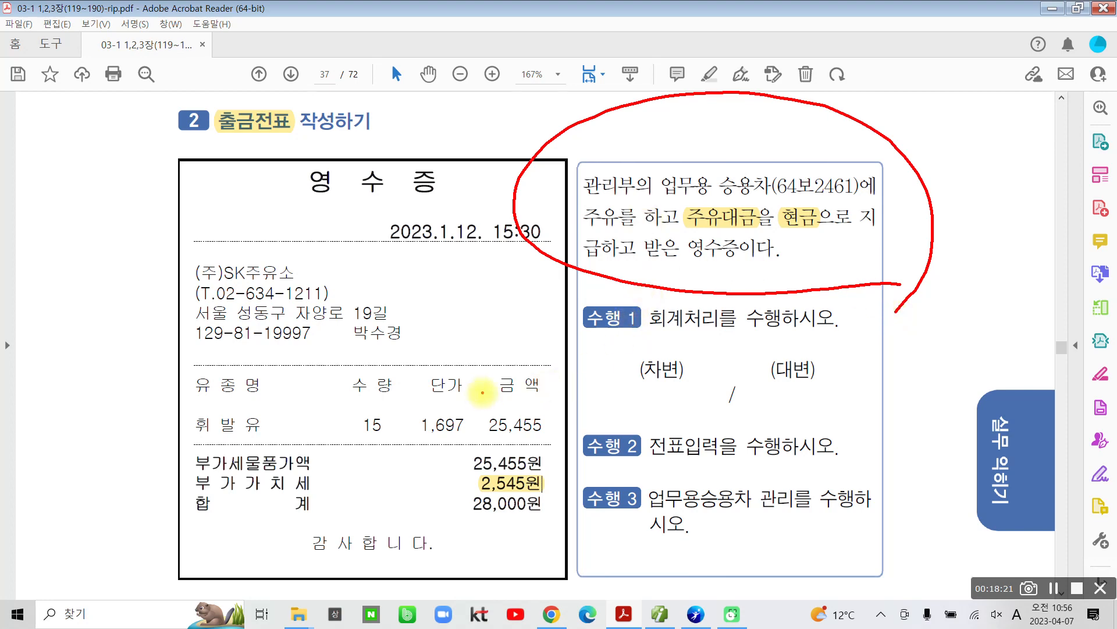
{"action": "left_click_drag", "start_coordinate": [436, 480], "coordinate": [452, 478]}
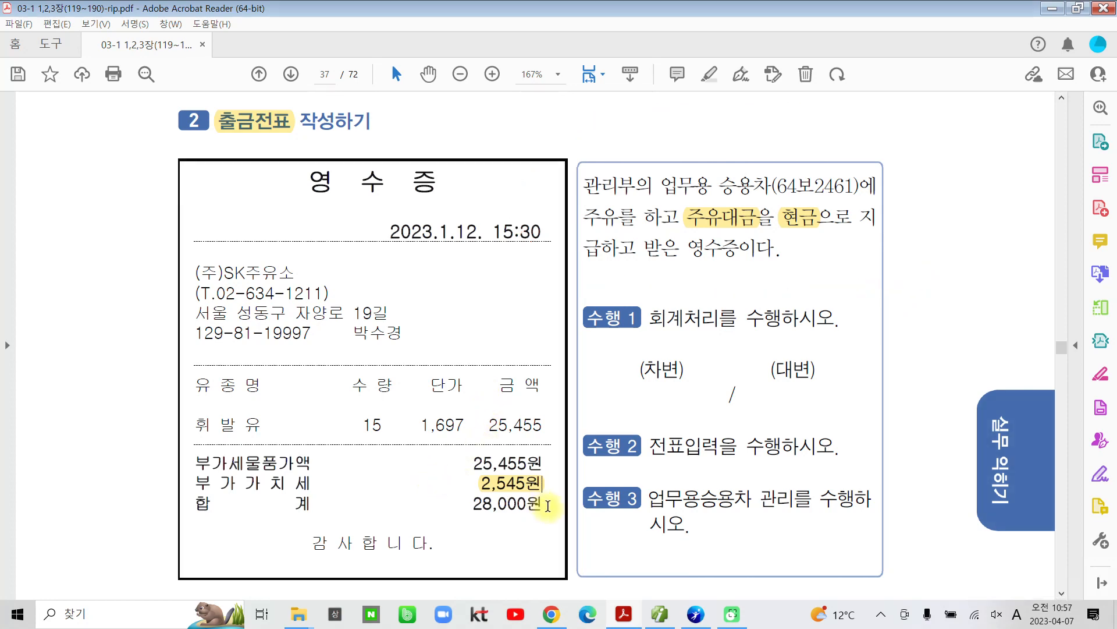
Frame exercise 2's 차변/대변 area in red, circle '현금' in the description and handwrite 현금 28,000 on the 대변 side.
{"action": "mouse_move", "coordinate": [421, 342]}
{"action": "left_mouse_down"}
{"action": "mouse_move", "coordinate": [483, 369]}
{"action": "mouse_move", "coordinate": [936, 409]}
{"action": "left_mouse_up"}
{"action": "left_click_drag", "start_coordinate": [1049, 414], "coordinate": [1046, 417]}
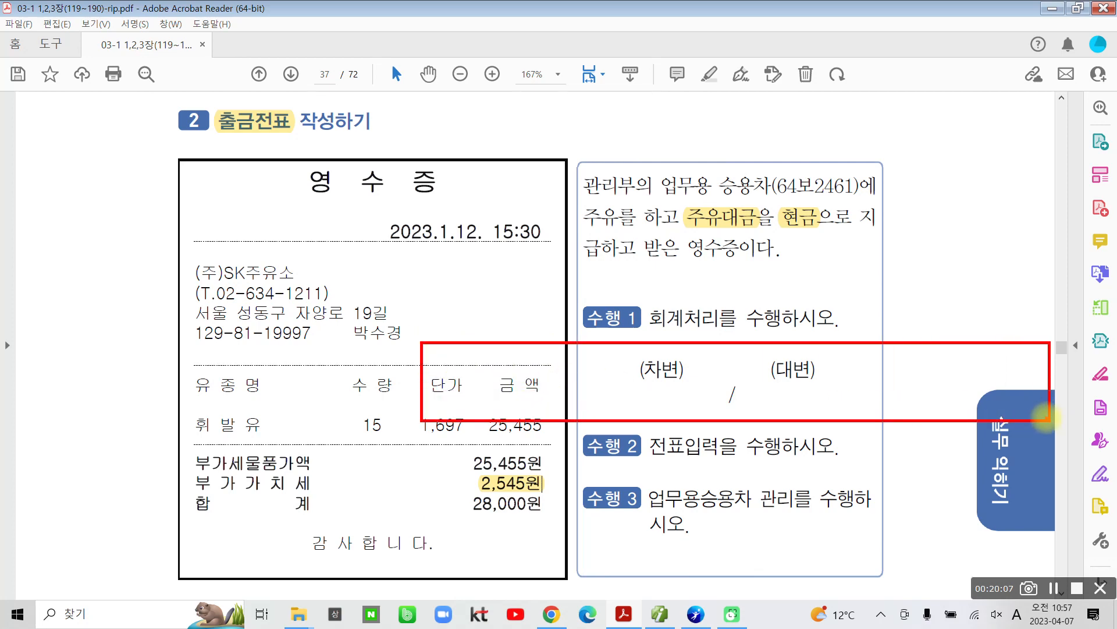
{"action": "mouse_move", "coordinate": [809, 245]}
{"action": "left_mouse_down"}
{"action": "mouse_move", "coordinate": [783, 184]}
{"action": "mouse_move", "coordinate": [828, 238]}
{"action": "left_mouse_up"}
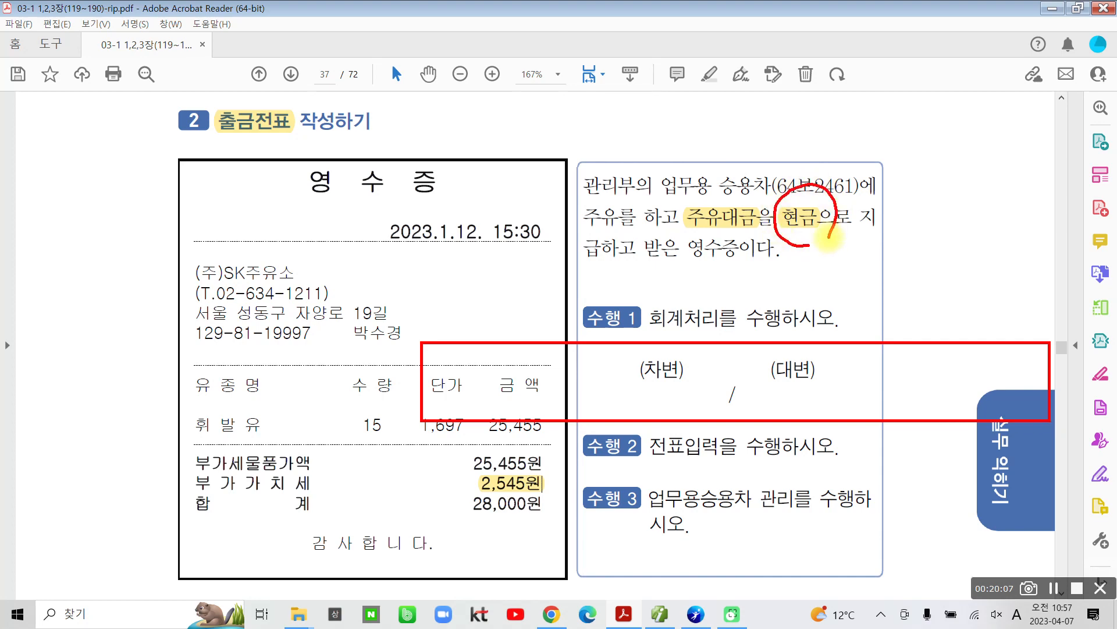
{"action": "mouse_move", "coordinate": [761, 366]}
{"action": "left_mouse_down"}
{"action": "mouse_move", "coordinate": [782, 386]}
{"action": "mouse_move", "coordinate": [769, 406]}
{"action": "mouse_move", "coordinate": [831, 380]}
{"action": "mouse_move", "coordinate": [834, 409]}
{"action": "mouse_move", "coordinate": [908, 402]}
{"action": "mouse_move", "coordinate": [928, 384]}
{"action": "mouse_move", "coordinate": [944, 398]}
{"action": "mouse_move", "coordinate": [1005, 381]}
{"action": "left_mouse_up"}
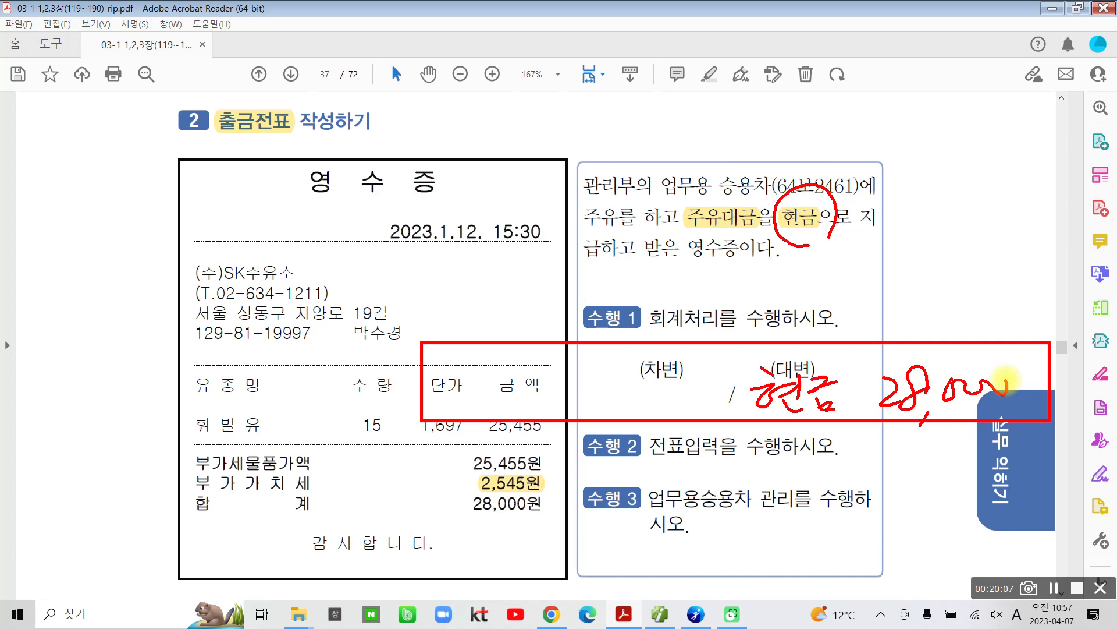
Circle '주유대금' in the description and handwrite 차량유지비 28,000 on the 차변 side in red.
{"action": "mouse_move", "coordinate": [737, 236]}
{"action": "left_mouse_down"}
{"action": "mouse_move", "coordinate": [701, 172]}
{"action": "mouse_move", "coordinate": [726, 234]}
{"action": "left_mouse_up"}
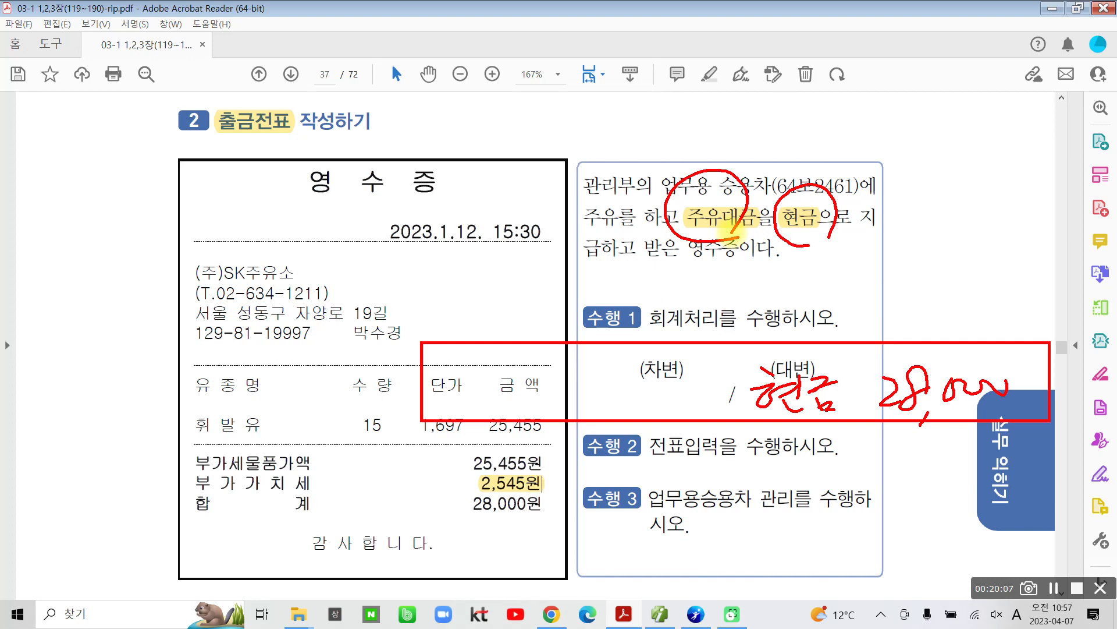
{"action": "mouse_move", "coordinate": [504, 344]}
{"action": "left_mouse_down"}
{"action": "mouse_move", "coordinate": [530, 367]}
{"action": "mouse_move", "coordinate": [496, 402]}
{"action": "left_mouse_up"}
{"action": "left_click_drag", "start_coordinate": [507, 382], "coordinate": [523, 402]}
{"action": "mouse_move", "coordinate": [534, 339]}
{"action": "left_mouse_down"}
{"action": "mouse_move", "coordinate": [529, 410]}
{"action": "mouse_move", "coordinate": [568, 361]}
{"action": "mouse_move", "coordinate": [558, 384]}
{"action": "mouse_move", "coordinate": [588, 366]}
{"action": "mouse_move", "coordinate": [582, 381]}
{"action": "mouse_move", "coordinate": [599, 407]}
{"action": "mouse_move", "coordinate": [611, 372]}
{"action": "mouse_move", "coordinate": [618, 401]}
{"action": "mouse_move", "coordinate": [631, 358]}
{"action": "mouse_move", "coordinate": [659, 413]}
{"action": "left_mouse_up"}
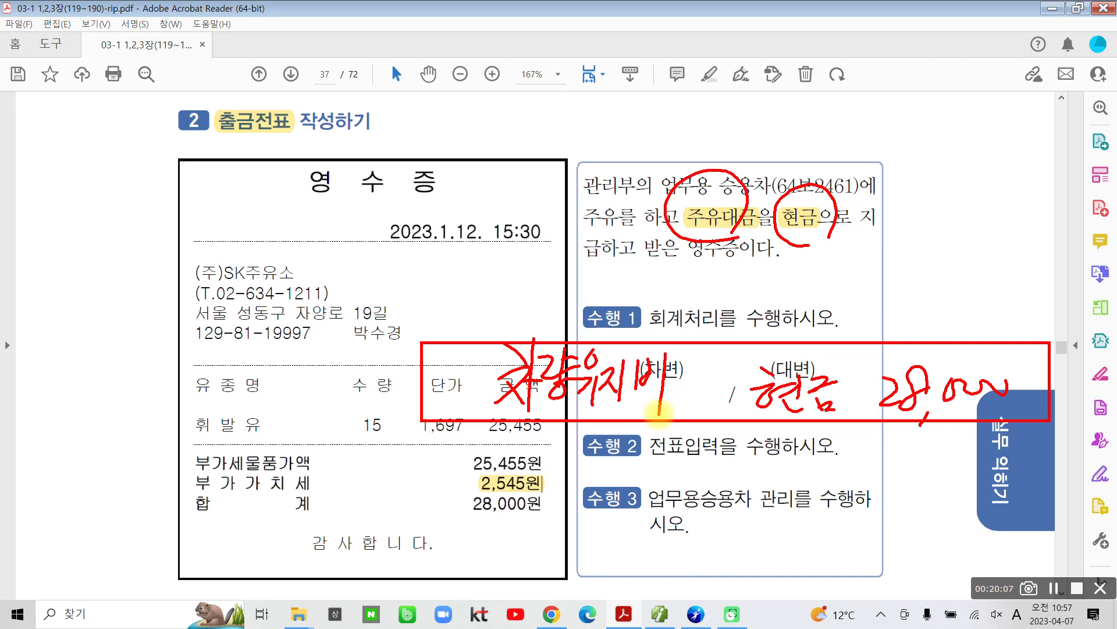
{"action": "mouse_move", "coordinate": [601, 402]}
{"action": "left_mouse_down"}
{"action": "mouse_move", "coordinate": [616, 415]}
{"action": "mouse_move", "coordinate": [629, 398]}
{"action": "mouse_move", "coordinate": [637, 428]}
{"action": "mouse_move", "coordinate": [703, 402]}
{"action": "left_mouse_up"}
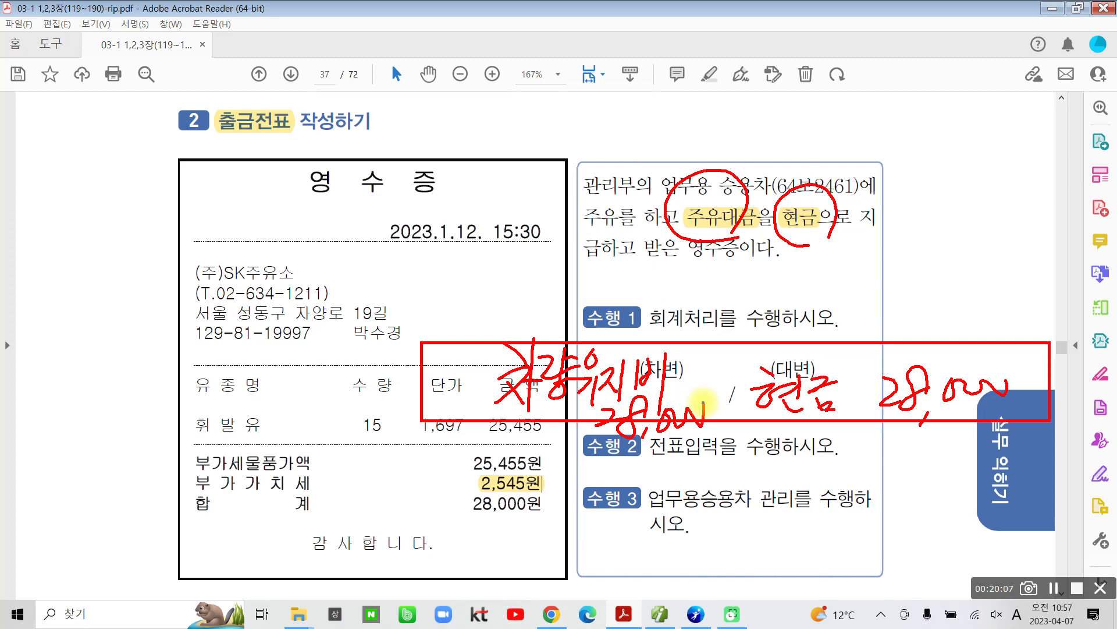
Handwrite (비용발생) in blue above the 차변 entry 차량유지비.
{"action": "mouse_move", "coordinate": [489, 287]}
{"action": "left_mouse_down"}
{"action": "mouse_move", "coordinate": [479, 336]}
{"action": "mouse_move", "coordinate": [512, 317]}
{"action": "left_mouse_up"}
{"action": "mouse_move", "coordinate": [538, 275]}
{"action": "left_mouse_down"}
{"action": "mouse_move", "coordinate": [527, 329]}
{"action": "mouse_move", "coordinate": [554, 292]}
{"action": "mouse_move", "coordinate": [575, 303]}
{"action": "mouse_move", "coordinate": [554, 321]}
{"action": "mouse_move", "coordinate": [591, 316]}
{"action": "left_mouse_up"}
{"action": "left_click_drag", "start_coordinate": [581, 307], "coordinate": [607, 320]}
{"action": "mouse_move", "coordinate": [611, 304]}
{"action": "left_mouse_down"}
{"action": "mouse_move", "coordinate": [627, 302]}
{"action": "mouse_move", "coordinate": [606, 345]}
{"action": "mouse_move", "coordinate": [615, 324]}
{"action": "left_mouse_up"}
{"action": "left_click_drag", "start_coordinate": [622, 312], "coordinate": [640, 344]}
{"action": "left_click_drag", "start_coordinate": [663, 291], "coordinate": [668, 324]}
{"action": "left_click_drag", "start_coordinate": [661, 331], "coordinate": [654, 338]}
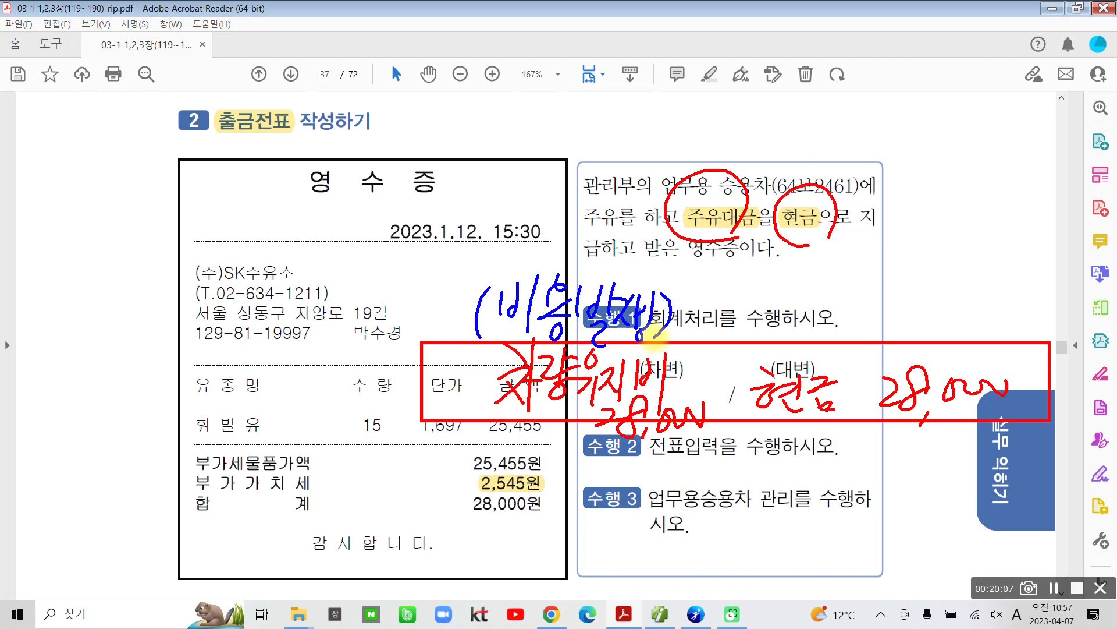
Handwrite (자산감소) in blue above the 대변 entry 현금.
{"action": "mouse_move", "coordinate": [812, 283]}
{"action": "left_mouse_down"}
{"action": "mouse_move", "coordinate": [798, 336]}
{"action": "mouse_move", "coordinate": [813, 323]}
{"action": "mouse_move", "coordinate": [856, 323]}
{"action": "left_mouse_up"}
{"action": "mouse_move", "coordinate": [861, 275]}
{"action": "left_mouse_down"}
{"action": "mouse_move", "coordinate": [863, 340]}
{"action": "mouse_move", "coordinate": [874, 301]}
{"action": "left_mouse_up"}
{"action": "mouse_move", "coordinate": [888, 278]}
{"action": "left_mouse_down"}
{"action": "mouse_move", "coordinate": [878, 318]}
{"action": "mouse_move", "coordinate": [900, 317]}
{"action": "left_mouse_up"}
{"action": "mouse_move", "coordinate": [901, 275]}
{"action": "left_mouse_down"}
{"action": "mouse_move", "coordinate": [902, 319]}
{"action": "mouse_move", "coordinate": [918, 297]}
{"action": "left_mouse_up"}
{"action": "left_click_drag", "start_coordinate": [881, 303], "coordinate": [903, 329]}
{"action": "left_click_drag", "start_coordinate": [915, 282], "coordinate": [923, 317]}
{"action": "left_click_drag", "start_coordinate": [947, 275], "coordinate": [949, 315]}
{"action": "mouse_move", "coordinate": [950, 292]}
{"action": "left_mouse_down"}
{"action": "mouse_move", "coordinate": [966, 291]}
{"action": "mouse_move", "coordinate": [932, 332]}
{"action": "mouse_move", "coordinate": [961, 315]}
{"action": "left_mouse_up"}
{"action": "mouse_move", "coordinate": [968, 296]}
{"action": "left_mouse_down"}
{"action": "mouse_move", "coordinate": [982, 313]}
{"action": "mouse_move", "coordinate": [970, 324]}
{"action": "left_mouse_up"}
{"action": "left_click_drag", "start_coordinate": [953, 329], "coordinate": [993, 325]}
{"action": "left_click_drag", "start_coordinate": [1001, 281], "coordinate": [998, 331]}
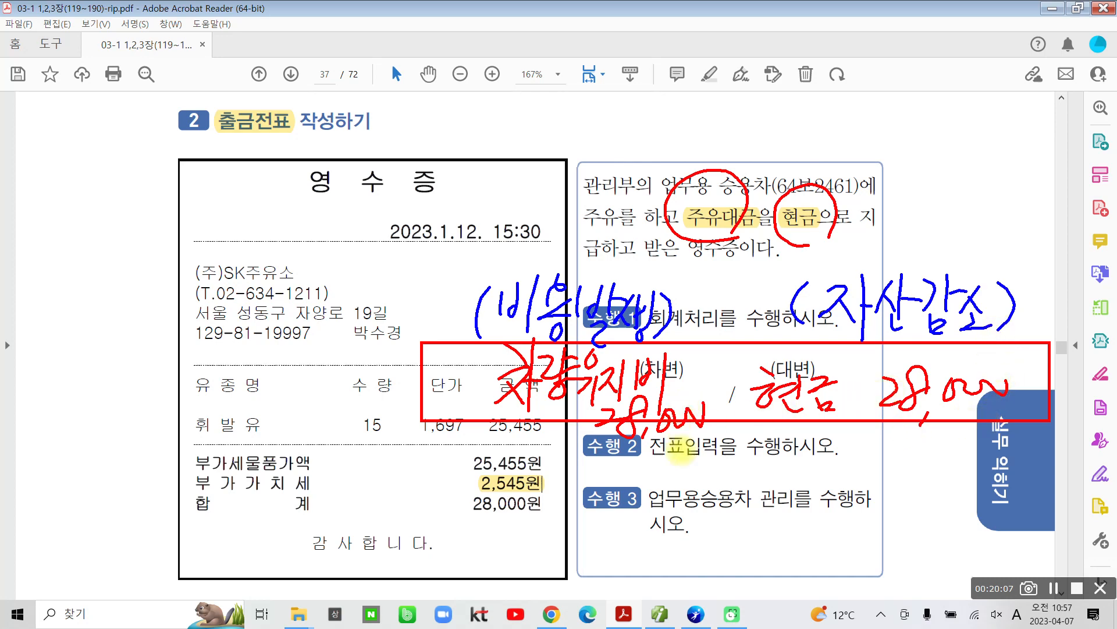
Underline '전표' in 수행 2 and the handwritten 현금 in blue, and mark the receipt's date.
{"action": "left_click_drag", "start_coordinate": [655, 464], "coordinate": [681, 463]}
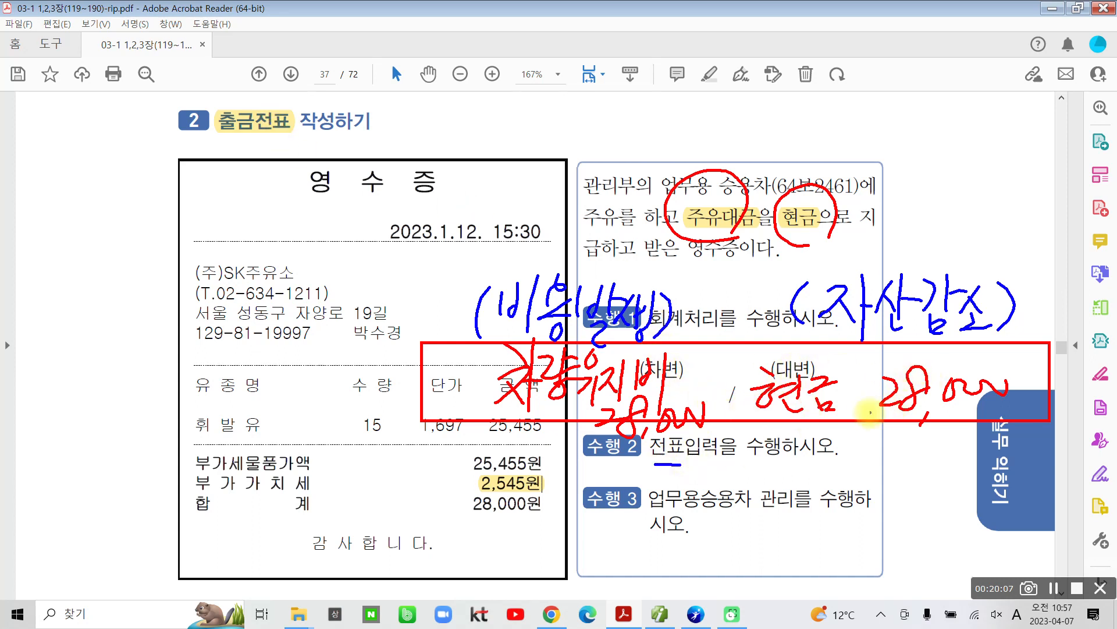
{"action": "left_click_drag", "start_coordinate": [758, 412], "coordinate": [847, 415]}
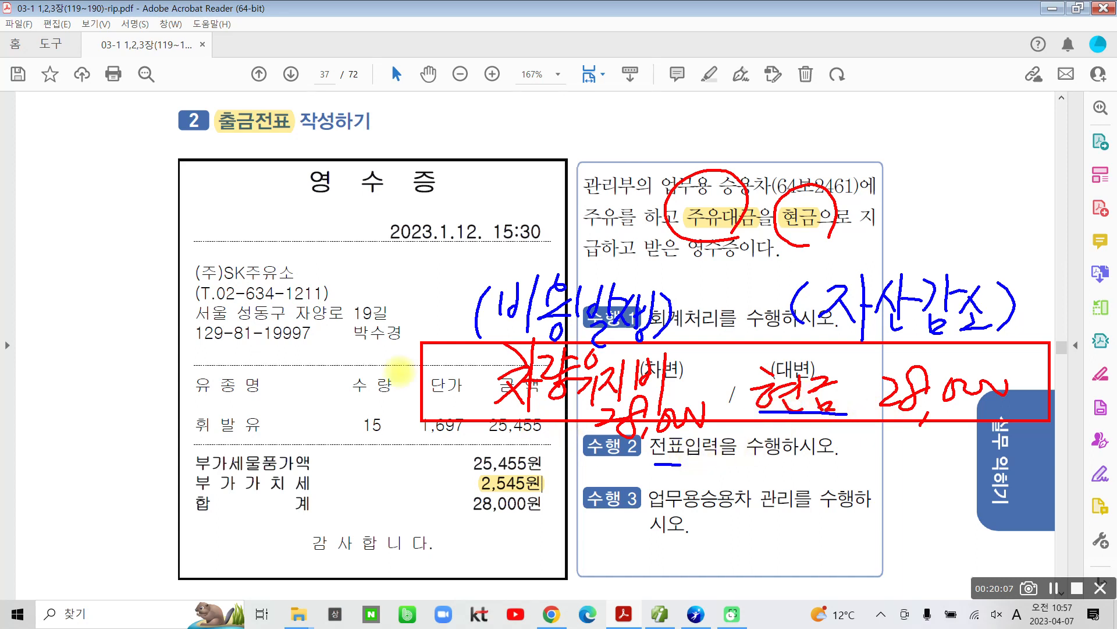
{"action": "mouse_move", "coordinate": [396, 196]}
{"action": "left_mouse_down"}
{"action": "mouse_move", "coordinate": [356, 218]}
{"action": "mouse_move", "coordinate": [492, 256]}
{"action": "mouse_move", "coordinate": [437, 195]}
{"action": "mouse_move", "coordinate": [393, 205]}
{"action": "left_mouse_up"}
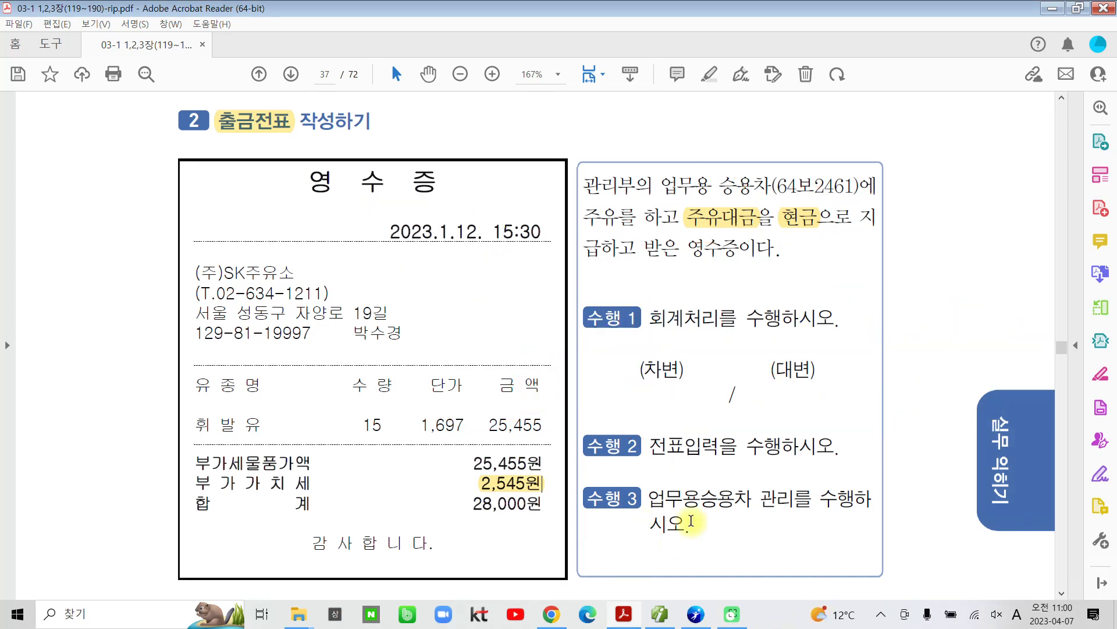
Switch to the accounting program's 일반전표입력, set the day to 12 and enter 1 (출금) as the new row's 구분.
{"action": "left_click", "coordinate": [663, 619]}
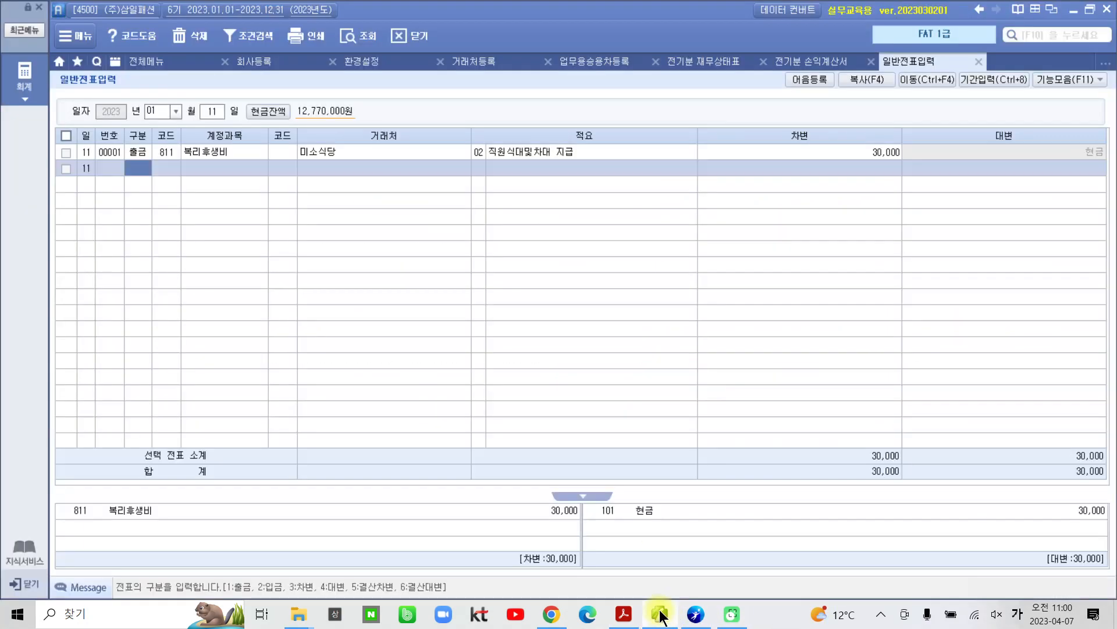
{"action": "left_click", "coordinate": [208, 112]}
{"action": "type", "text": "12"}
{"action": "key", "text": "Return"}
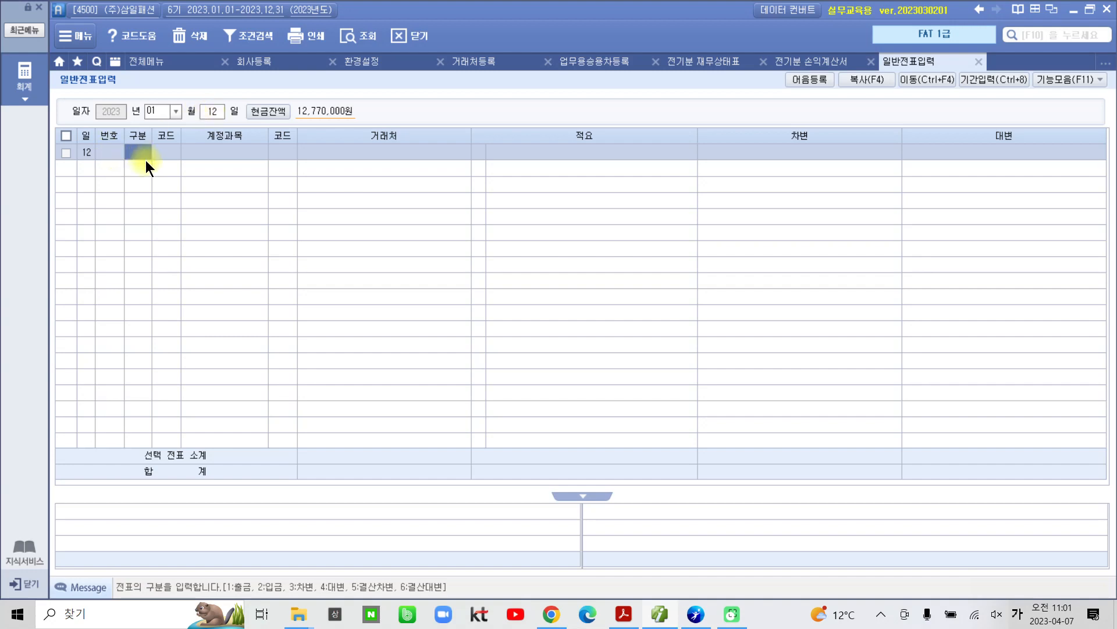
{"action": "type", "text": "1"}
{"action": "key", "text": "Return"}
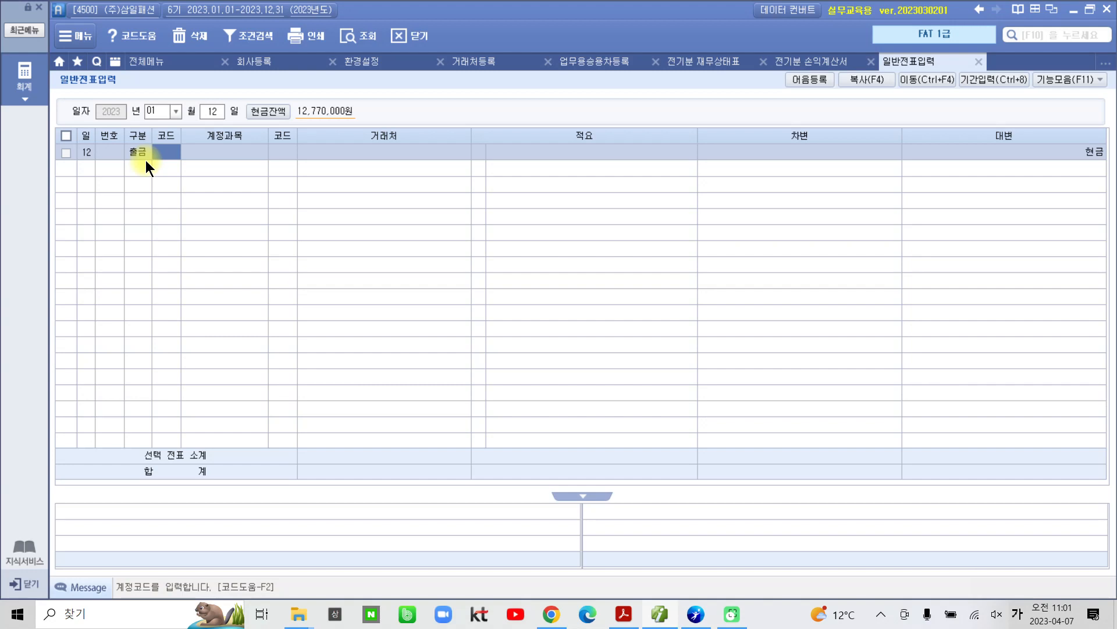
Mark the new row's 대변 현금, its 차변 cell and its 출금 구분, then clear the marks.
{"action": "mouse_move", "coordinate": [1050, 185]}
{"action": "left_mouse_down"}
{"action": "mouse_move", "coordinate": [976, 146]}
{"action": "mouse_move", "coordinate": [1086, 195]}
{"action": "left_mouse_up"}
{"action": "mouse_move", "coordinate": [742, 163]}
{"action": "left_mouse_down"}
{"action": "mouse_move", "coordinate": [856, 94]}
{"action": "mouse_move", "coordinate": [819, 196]}
{"action": "left_mouse_up"}
{"action": "mouse_move", "coordinate": [164, 123]}
{"action": "left_mouse_down"}
{"action": "mouse_move", "coordinate": [137, 166]}
{"action": "mouse_move", "coordinate": [131, 146]}
{"action": "left_mouse_up"}
{"action": "key", "text": "Escape"}
Look up the account with '차량' and choose 822 차량유지비 for the row.
{"action": "key", "text": "Return"}
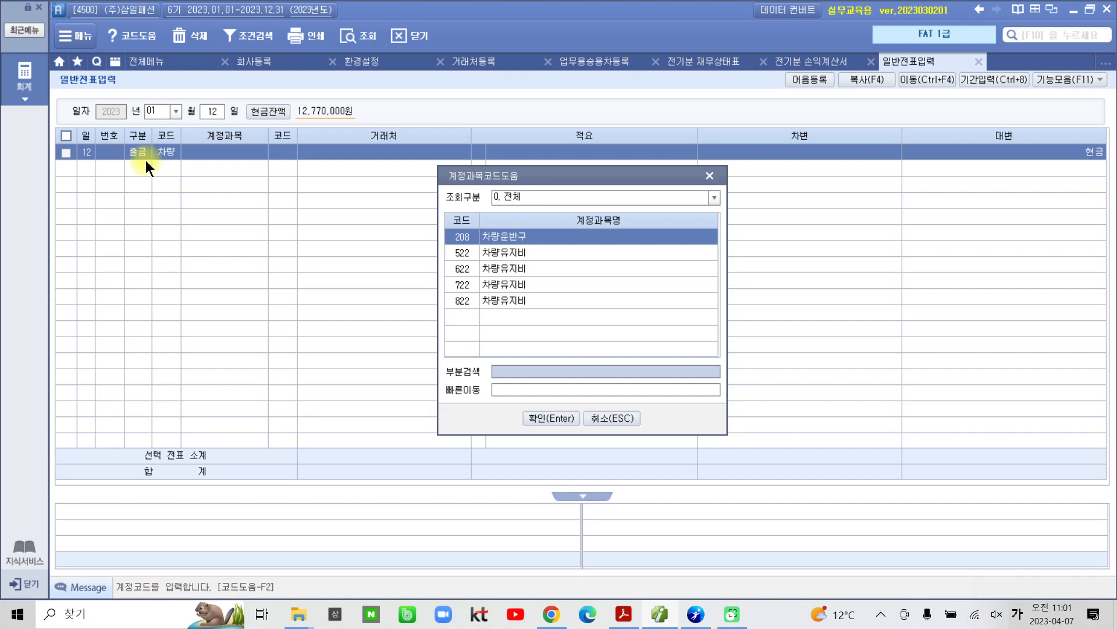
{"action": "key", "text": "Down"}
{"action": "key", "text": "Down"}
{"action": "key", "text": "Down"}
{"action": "key", "text": "Down"}
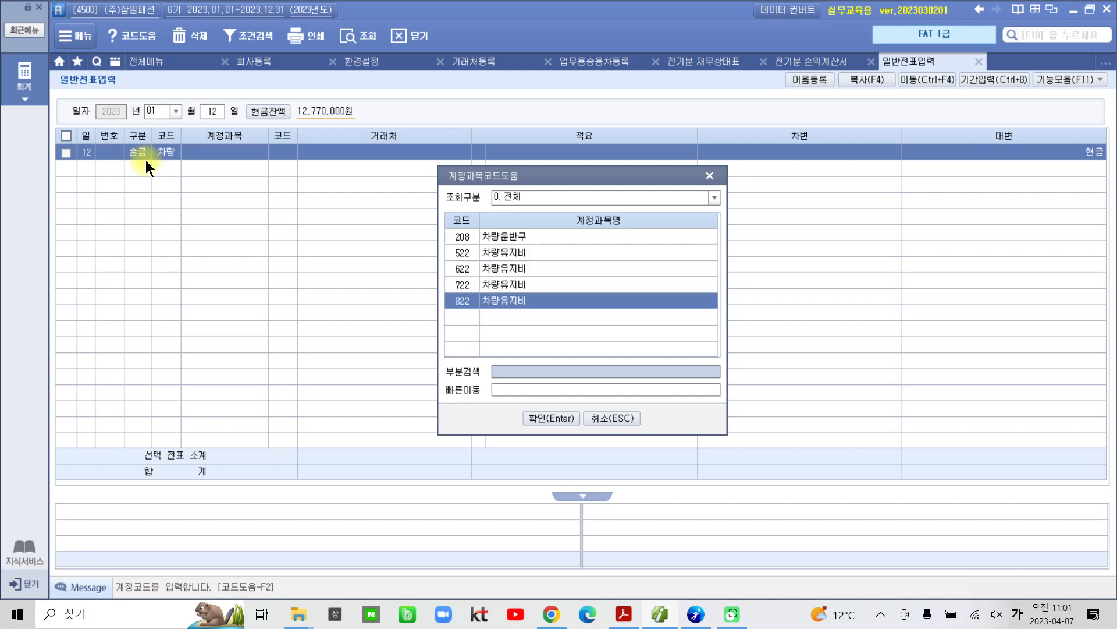
{"action": "key", "text": "Return"}
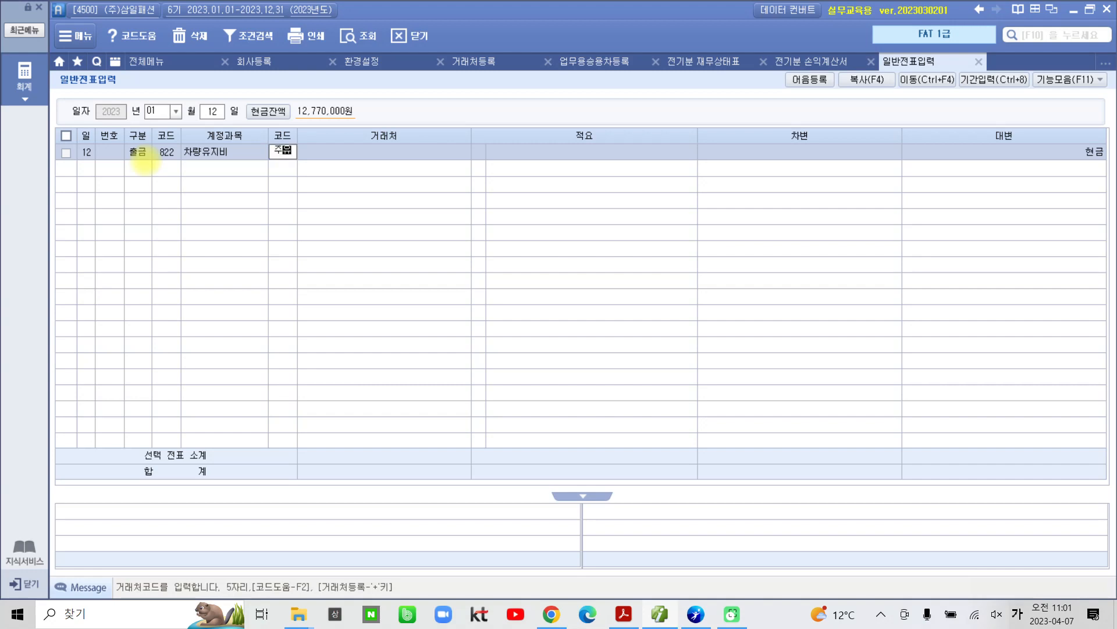
Leave the 거래처 code empty and enter (주)SK주유소 as the 거래처 name.
{"action": "key", "text": "Return"}
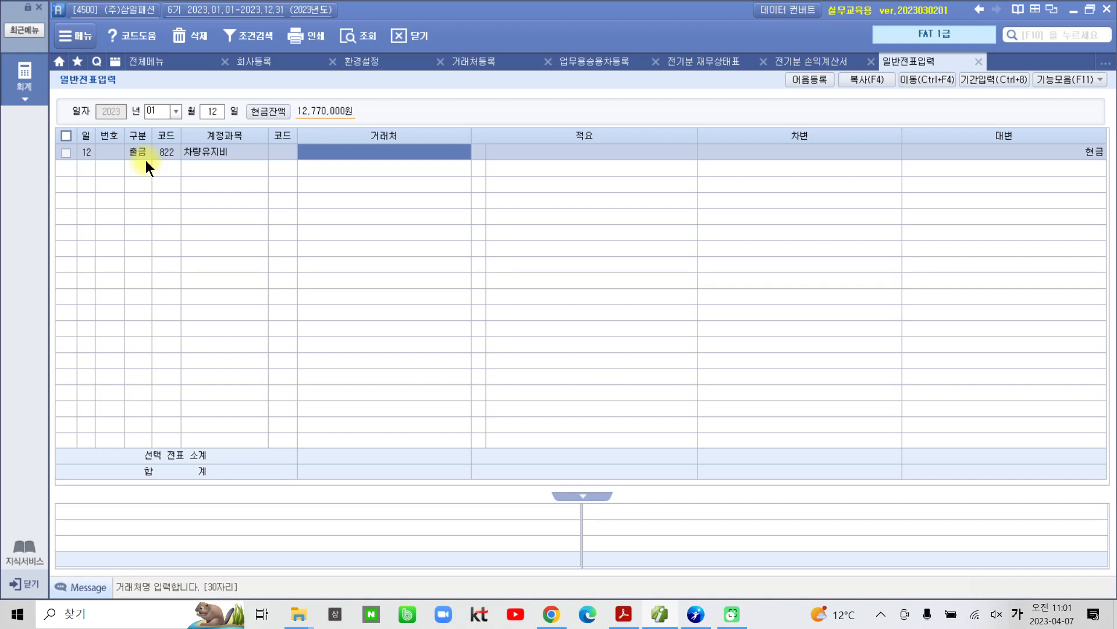
{"action": "type", "text": "(주)"}
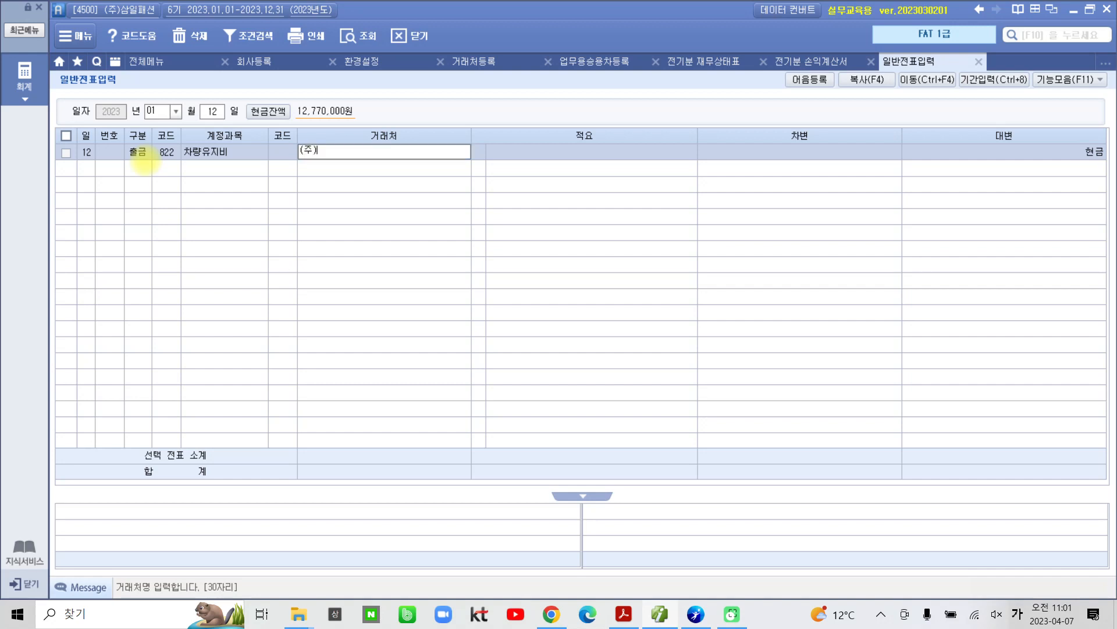
{"action": "key", "text": "Hangul"}
{"action": "type", "text": "SK"}
{"action": "key", "text": "Hangul"}
{"action": "type", "text": "주유소"}
{"action": "key", "text": "Return"}
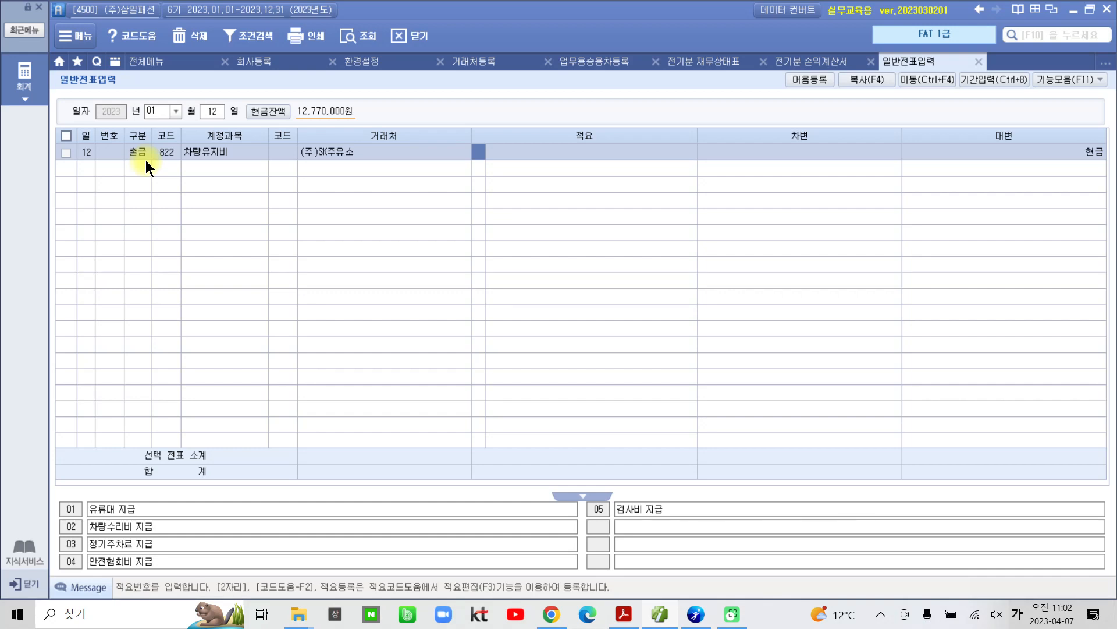
Set the 적요 to 01 유류대 지급 and enter 28,000 as the 차변 amount to complete the row.
{"action": "type", "text": "1"}
{"action": "key", "text": "Return"}
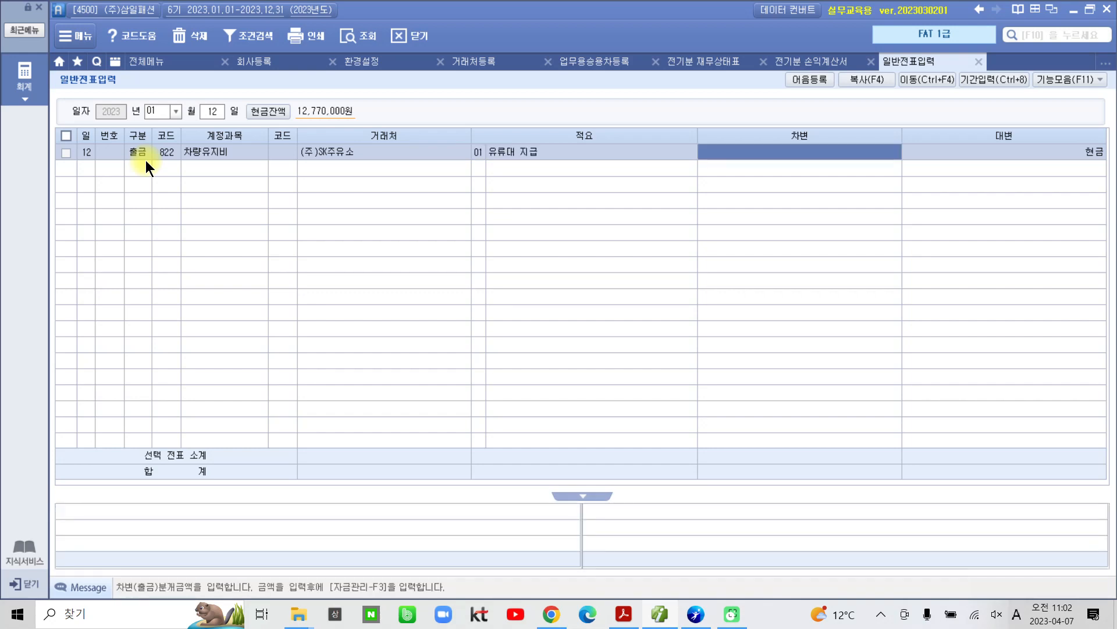
{"action": "type", "text": "280000"}
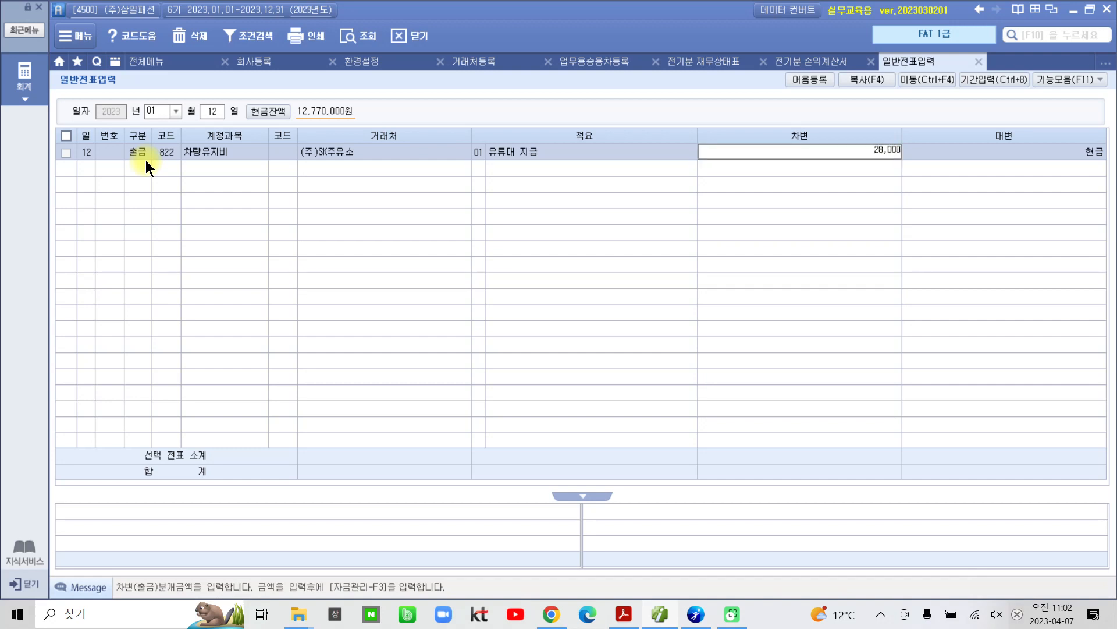
{"action": "key", "text": "Return"}
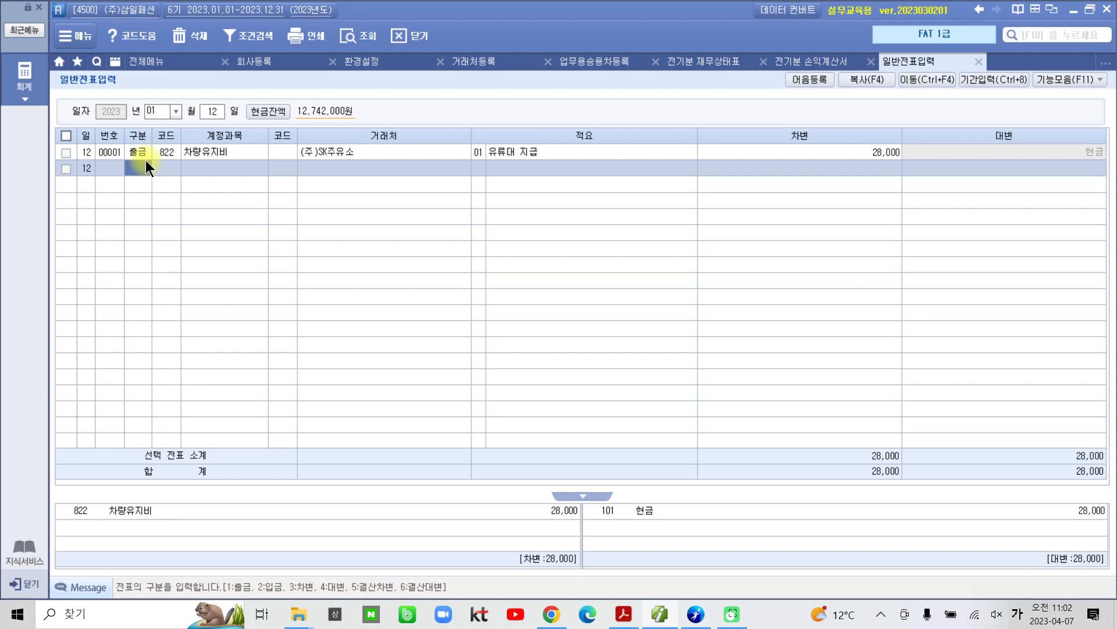
Frame the voucher's journal entry, then hide and show the journal entry area twice.
{"action": "mouse_move", "coordinate": [38, 476]}
{"action": "left_mouse_down"}
{"action": "mouse_move", "coordinate": [611, 557]}
{"action": "mouse_move", "coordinate": [860, 578]}
{"action": "mouse_move", "coordinate": [1110, 582]}
{"action": "mouse_move", "coordinate": [1112, 569]}
{"action": "left_mouse_up"}
{"action": "left_click", "coordinate": [587, 496]}
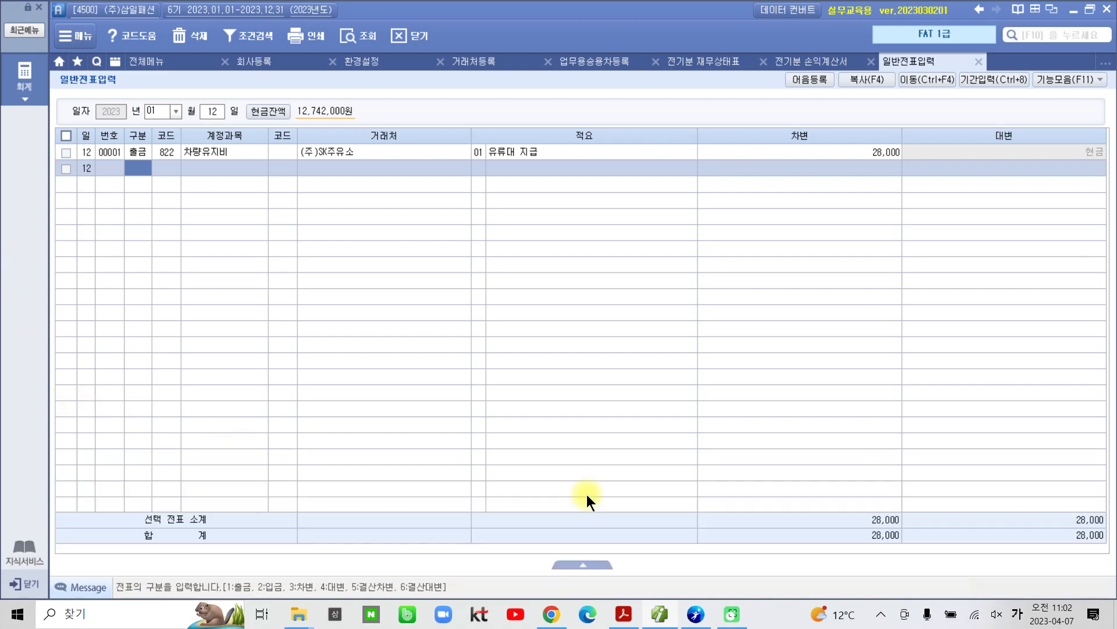
{"action": "left_click", "coordinate": [582, 564]}
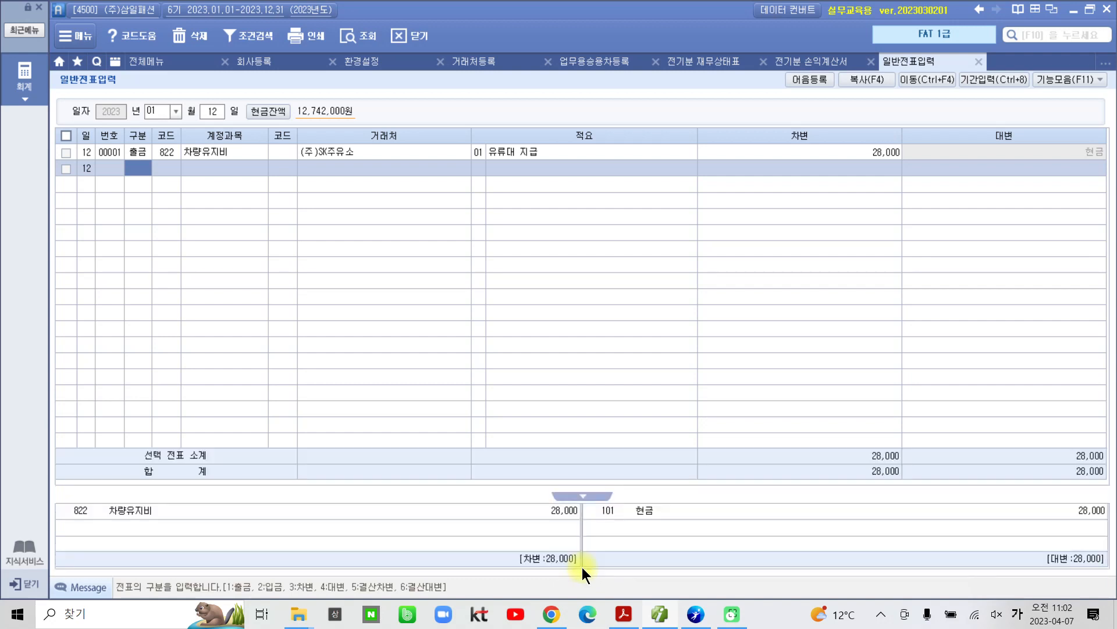
{"action": "left_click", "coordinate": [578, 497]}
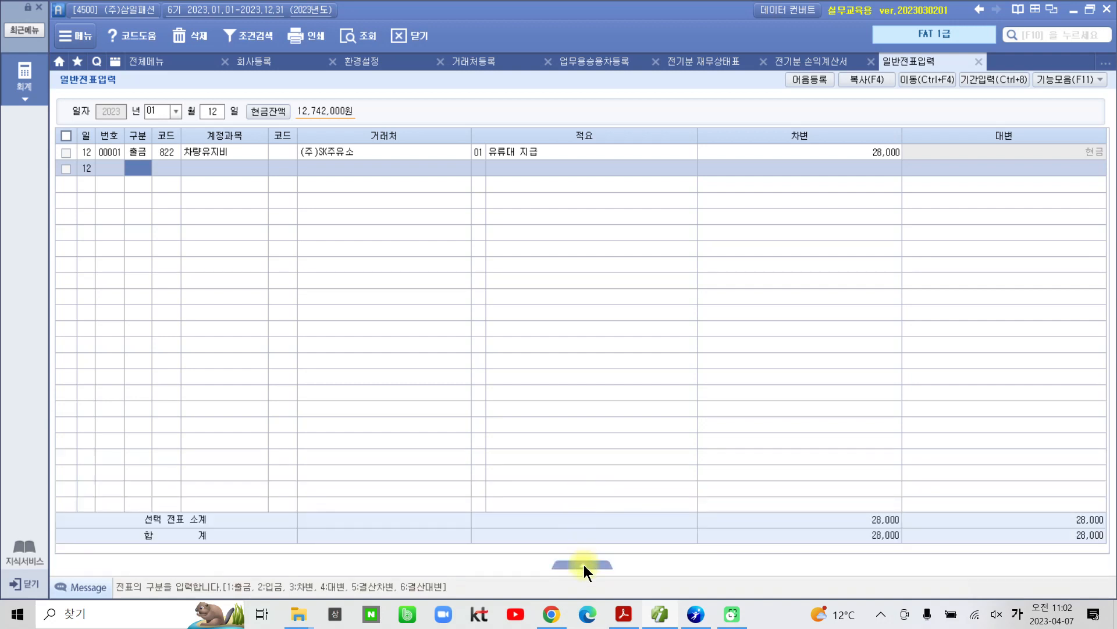
{"action": "left_click", "coordinate": [583, 564]}
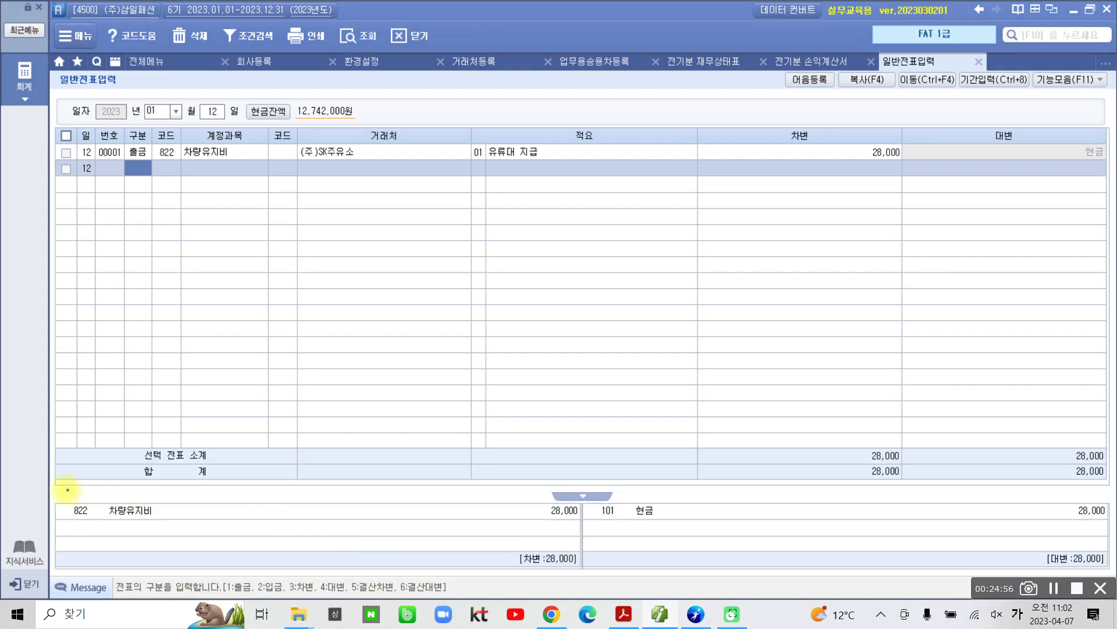
Frame the journal entry in blue, underline 822 차량유지비 and the 101 현금 line, and clear the marks.
{"action": "mouse_move", "coordinate": [56, 491]}
{"action": "left_mouse_down"}
{"action": "mouse_move", "coordinate": [559, 579]}
{"action": "mouse_move", "coordinate": [1114, 573]}
{"action": "left_mouse_up"}
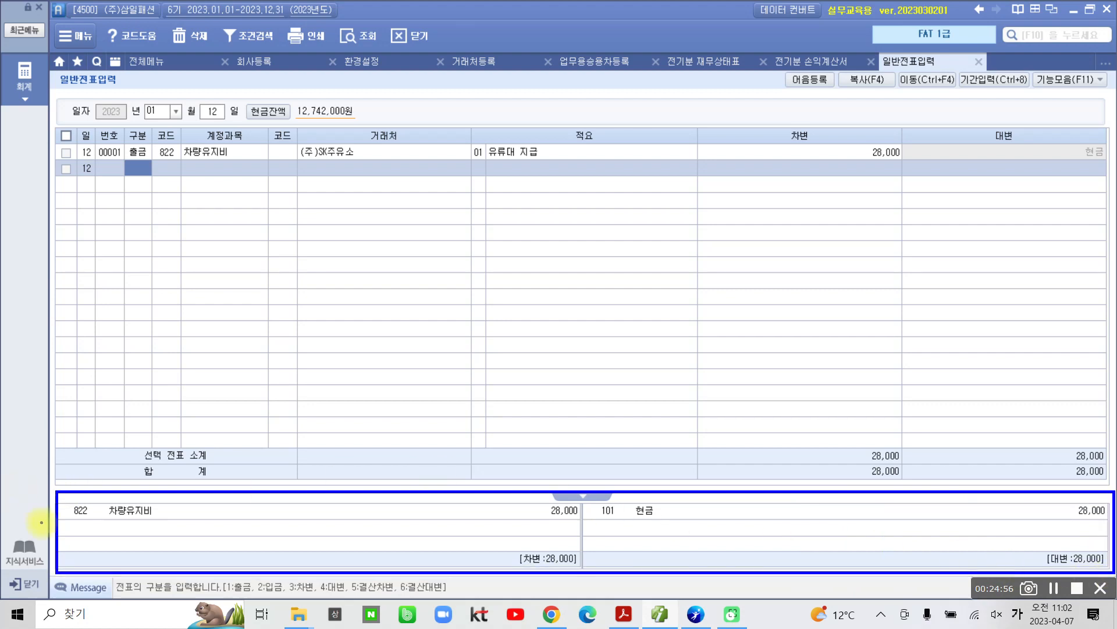
{"action": "left_click_drag", "start_coordinate": [71, 523], "coordinate": [177, 525]}
{"action": "left_click_drag", "start_coordinate": [613, 523], "coordinate": [1082, 520]}
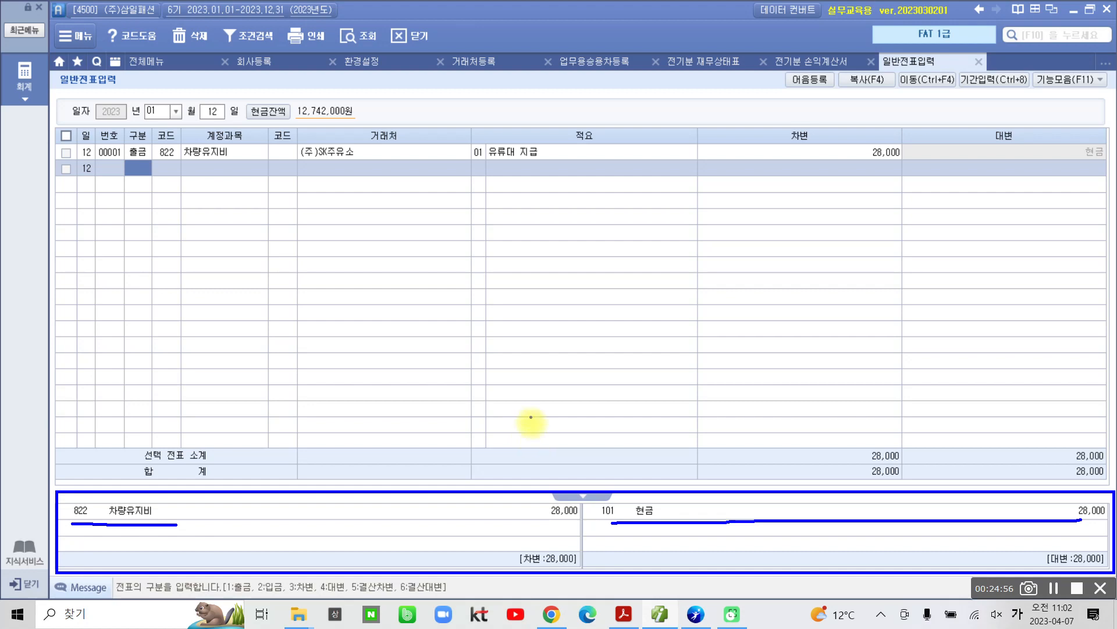
{"action": "key", "text": "Escape"}
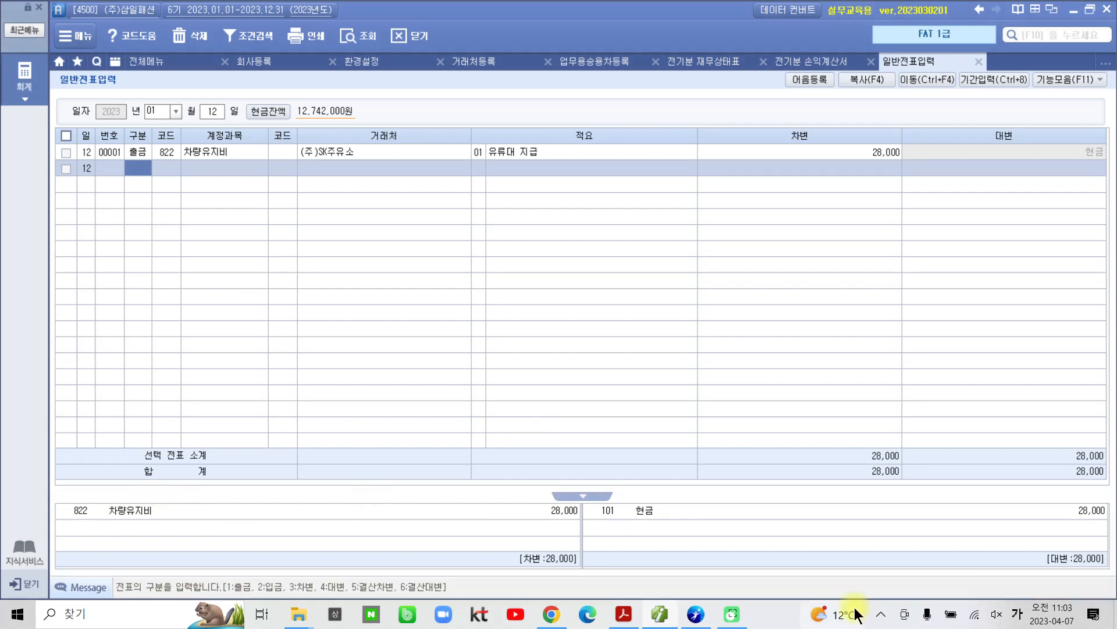
Switch to the textbook PDF and highlight 입금전표 in the section 3 heading and 외상매출금 and 현금 in its exercise text.
{"action": "left_click", "coordinate": [623, 614]}
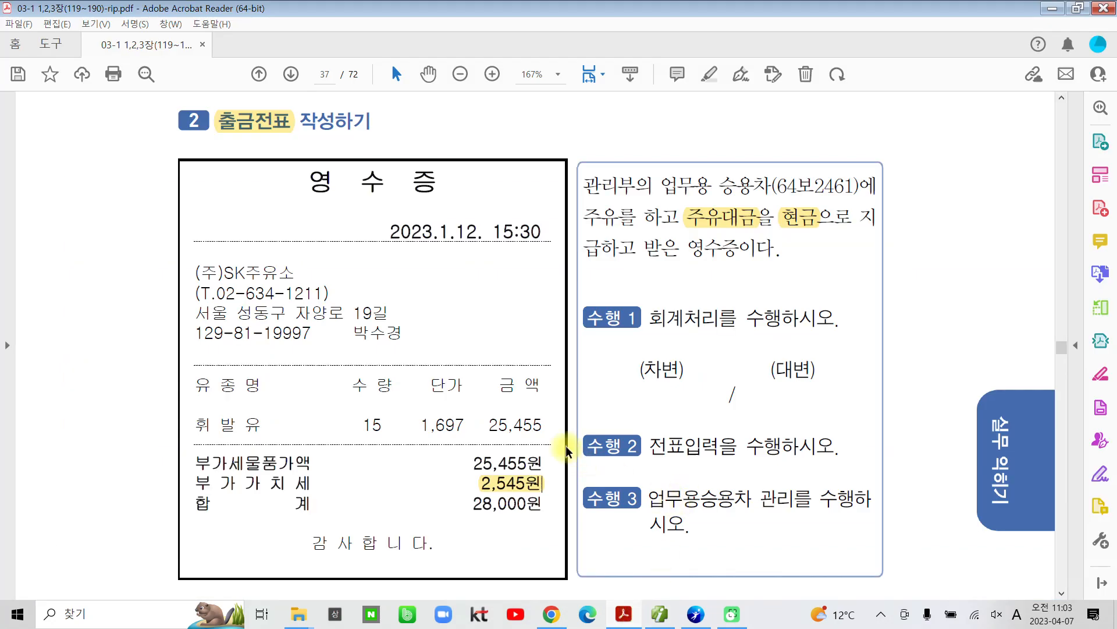
{"action": "scroll", "coordinate": [535, 445], "scroll_direction": "down", "scroll_amount": 8}
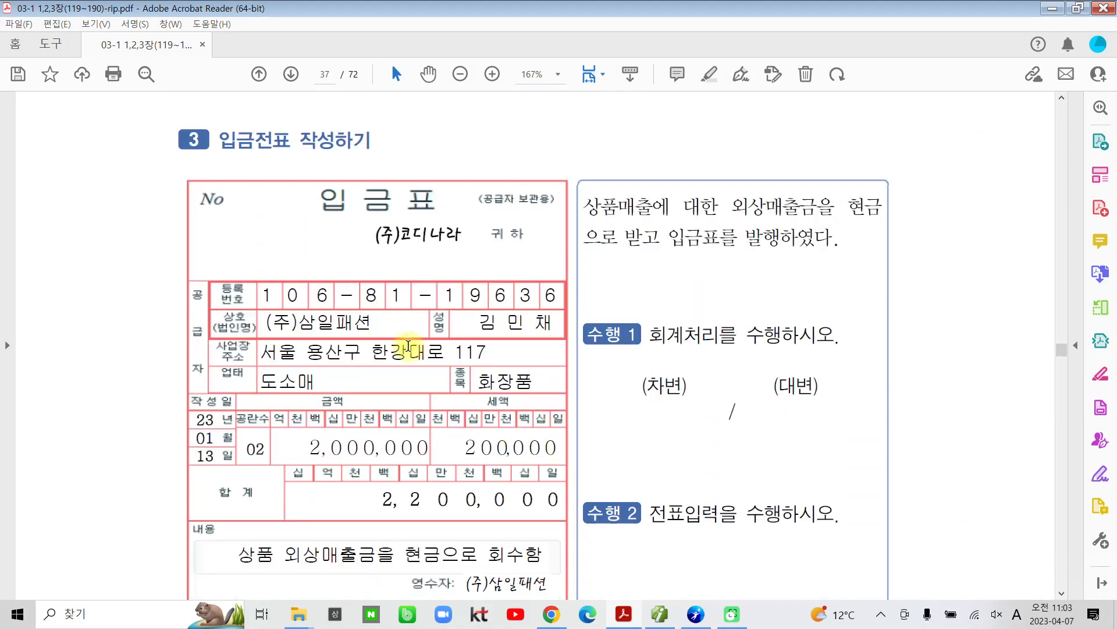
{"action": "left_click_drag", "start_coordinate": [215, 140], "coordinate": [309, 122]}
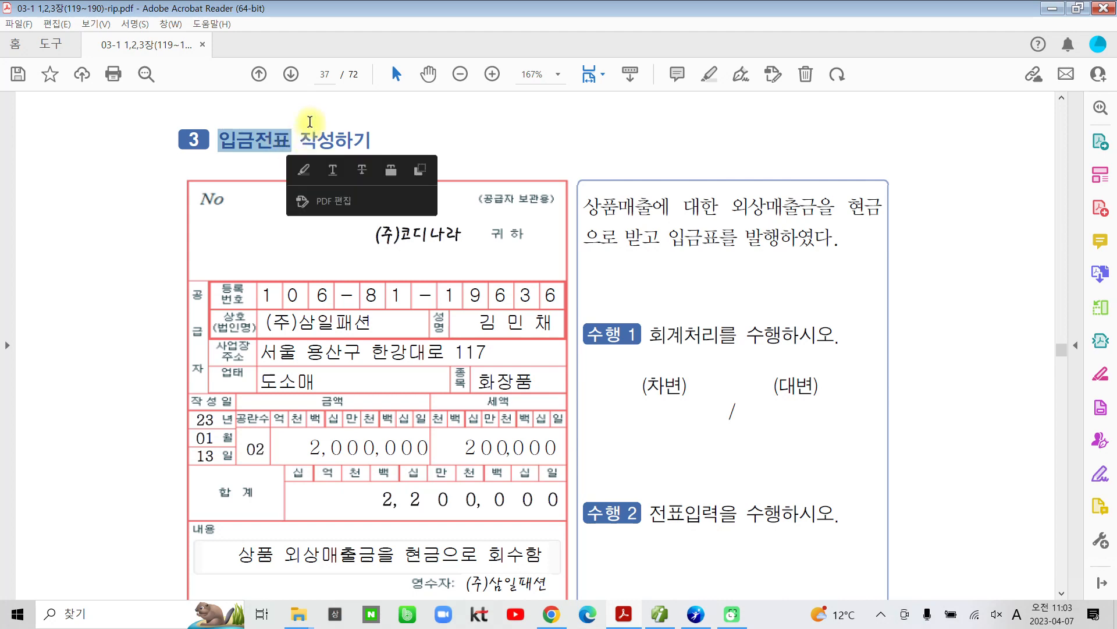
{"action": "left_click", "coordinate": [303, 169]}
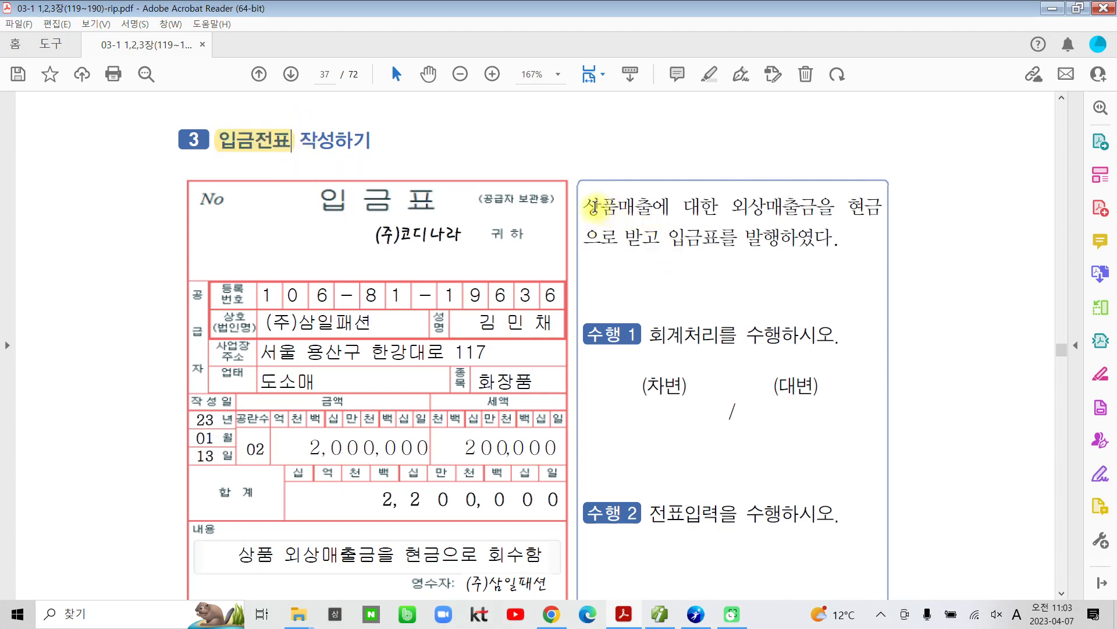
{"action": "left_click_drag", "start_coordinate": [731, 206], "coordinate": [810, 205]}
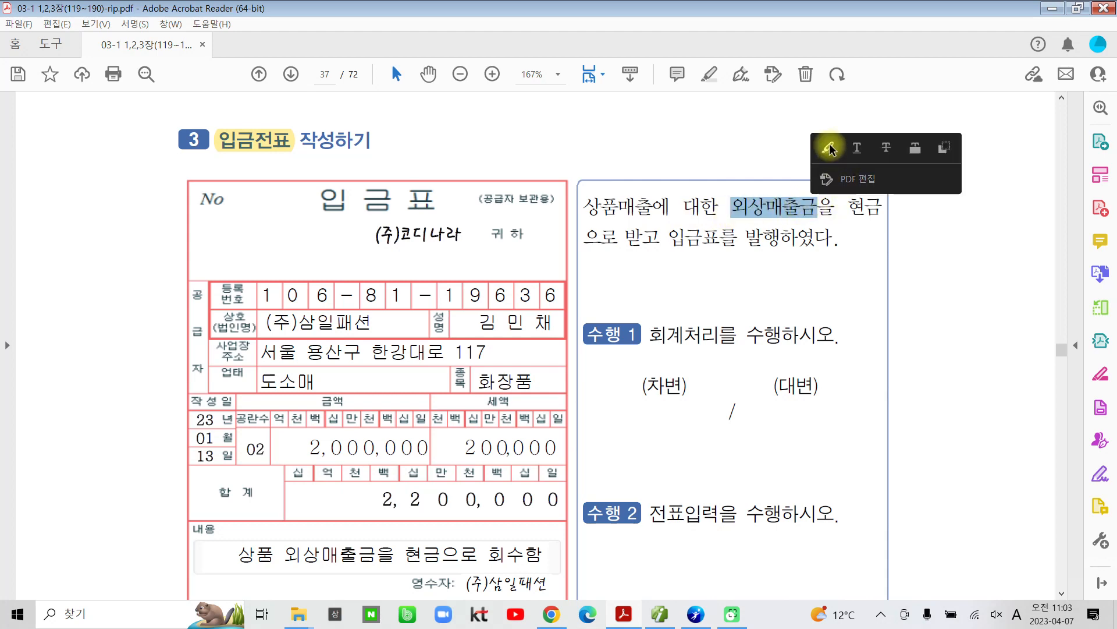
{"action": "left_click", "coordinate": [837, 167]}
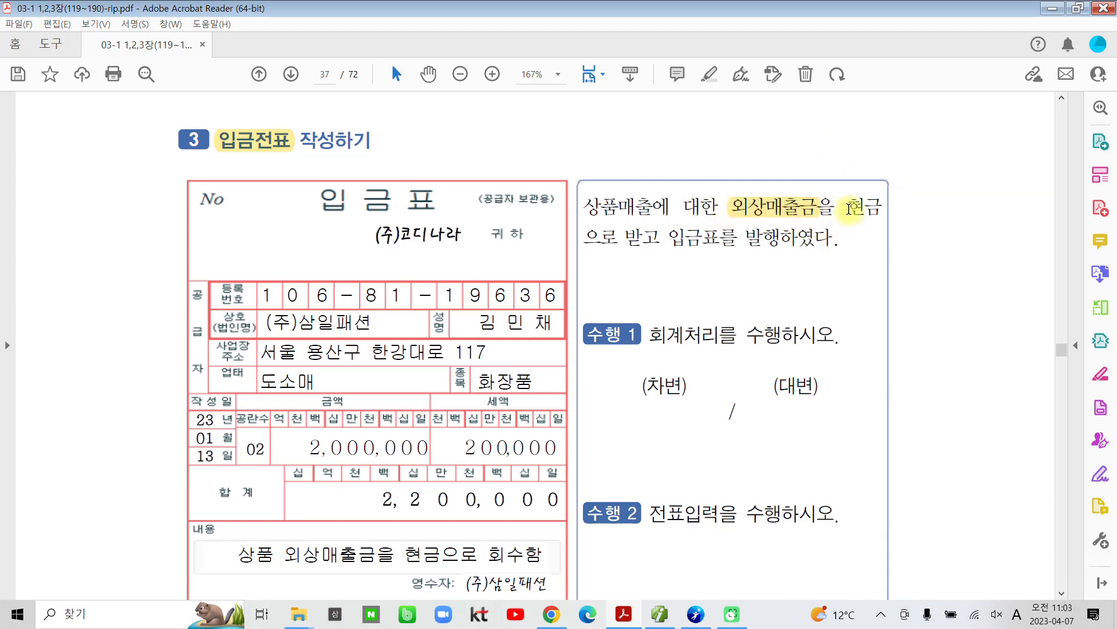
{"action": "left_click_drag", "start_coordinate": [850, 207], "coordinate": [883, 209]}
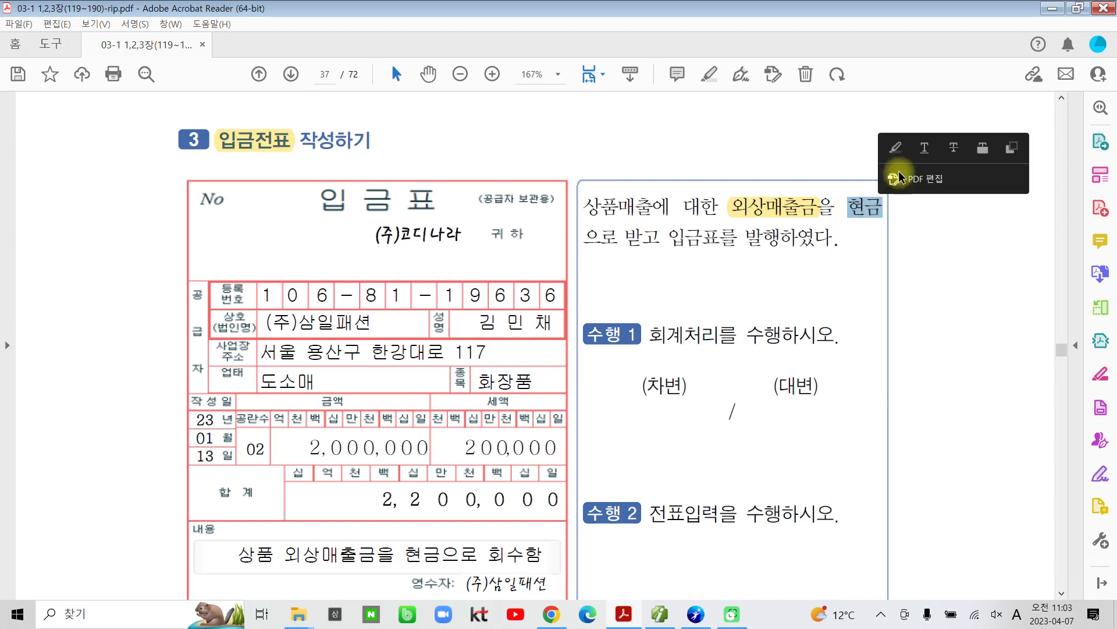
{"action": "left_click", "coordinate": [897, 153]}
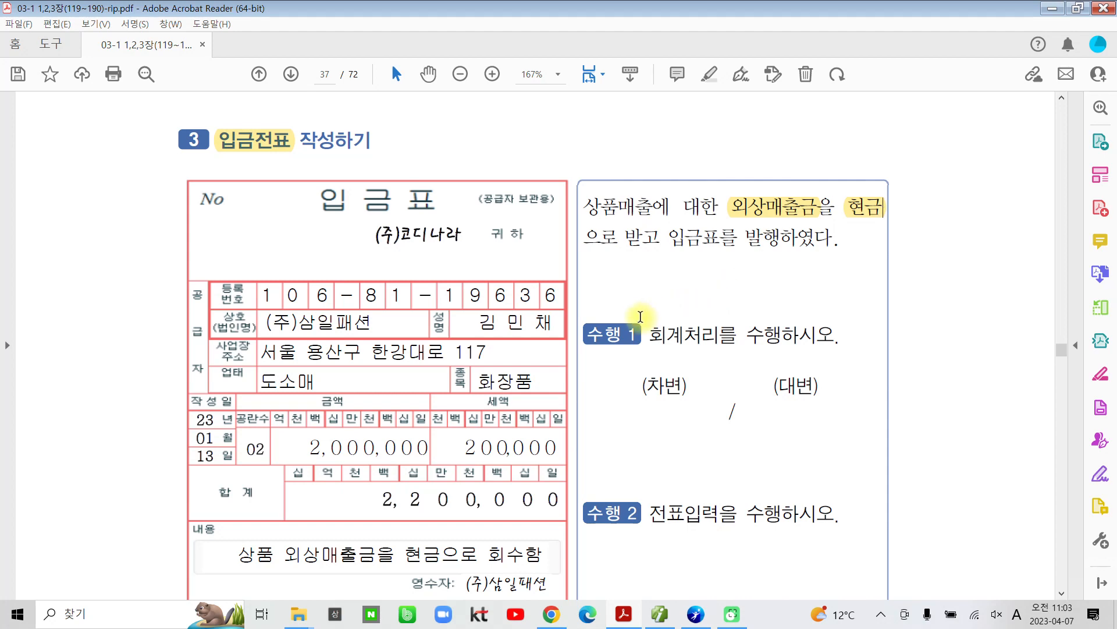
Highlight 업무용승용차 관리를 in 수행 3 of the 출금전표 exercise.
{"action": "scroll", "coordinate": [634, 332], "scroll_direction": "up", "scroll_amount": 7}
{"action": "scroll", "coordinate": [635, 330], "scroll_direction": "up", "scroll_amount": 2}
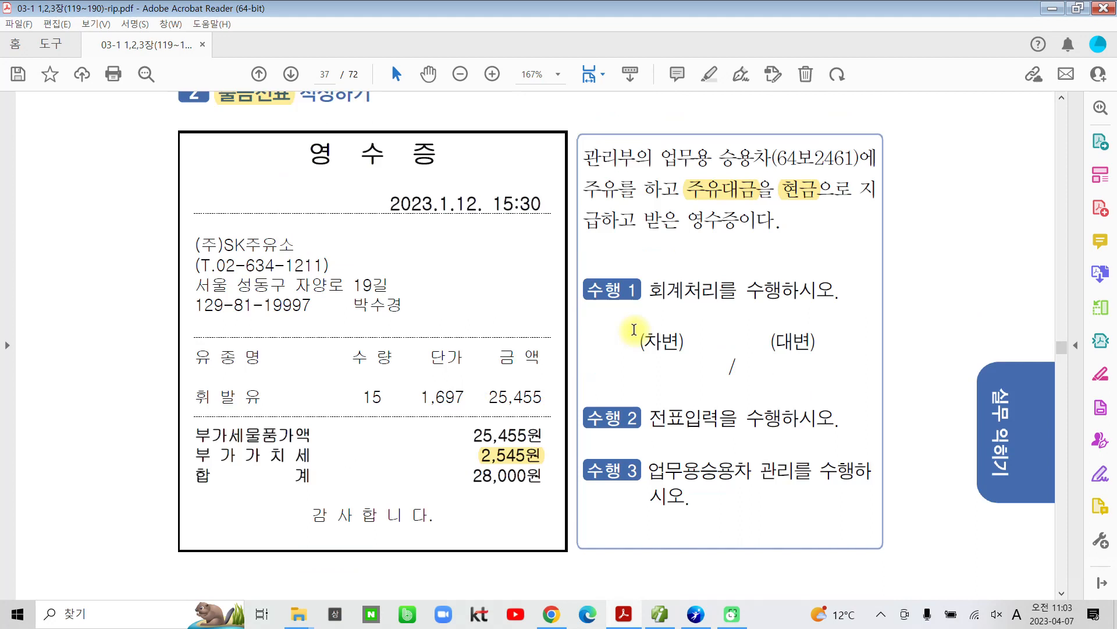
{"action": "scroll", "coordinate": [675, 412], "scroll_direction": "down", "scroll_amount": 1}
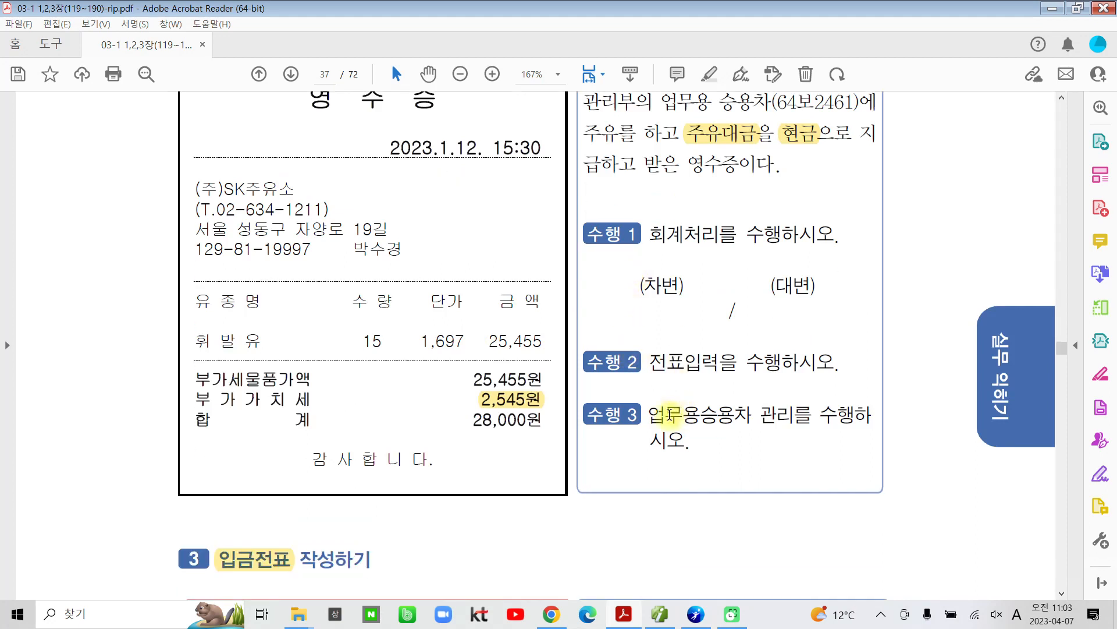
{"action": "left_click_drag", "start_coordinate": [650, 416], "coordinate": [780, 418]}
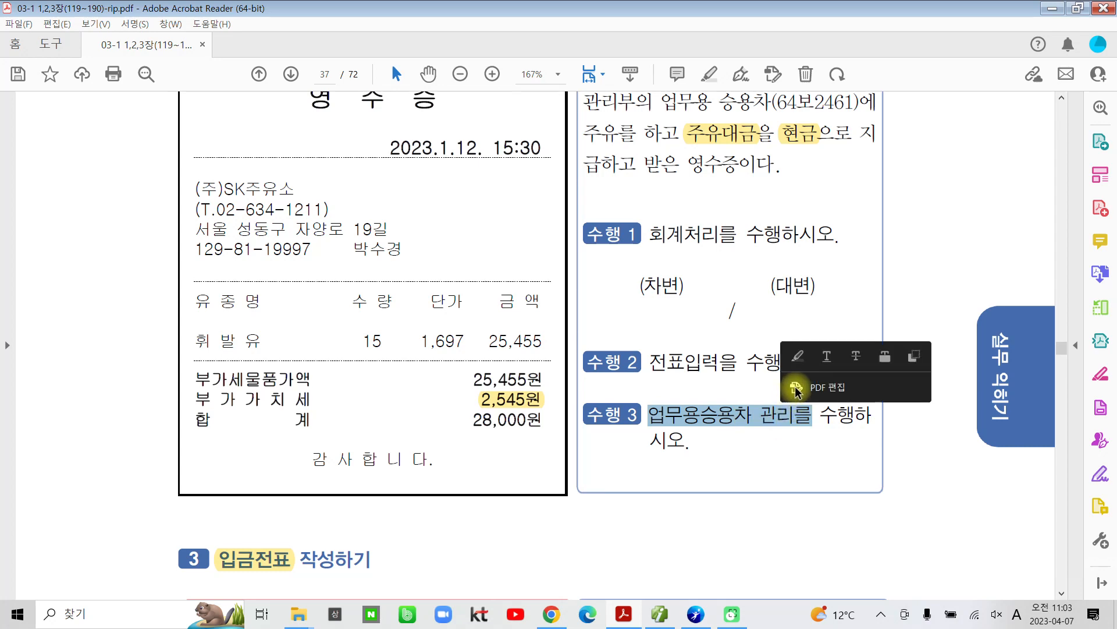
{"action": "left_click", "coordinate": [793, 364]}
{"action": "scroll", "coordinate": [676, 436], "scroll_direction": "down", "scroll_amount": 2}
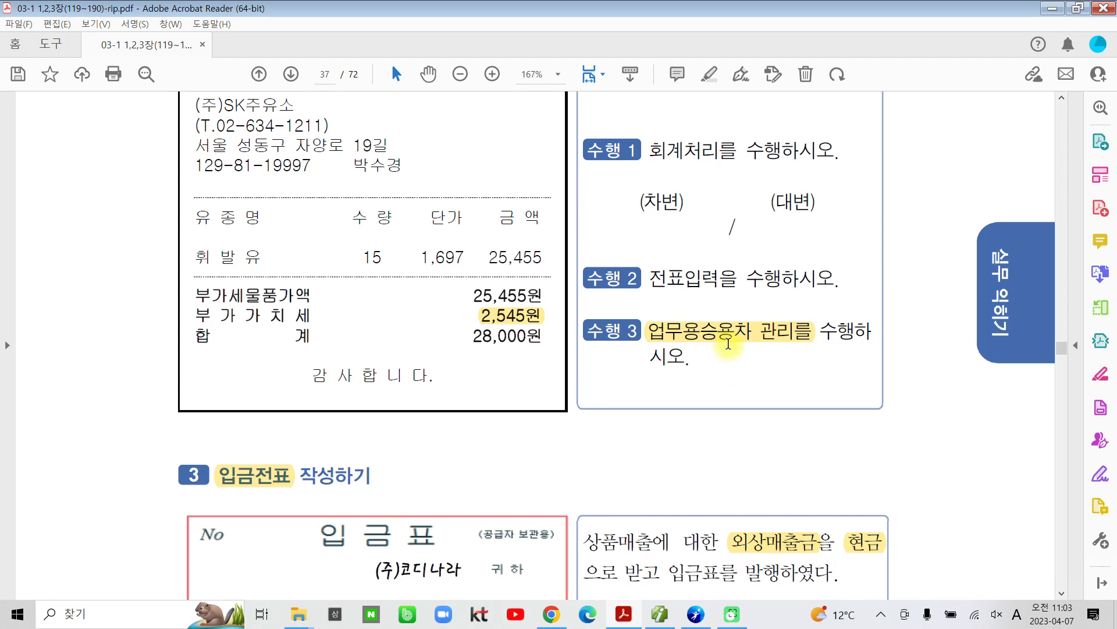
Switch to the accounting program, circle the 차변 amount of the 차량유지비 row in blue, and clear the mark.
{"action": "left_click", "coordinate": [655, 608]}
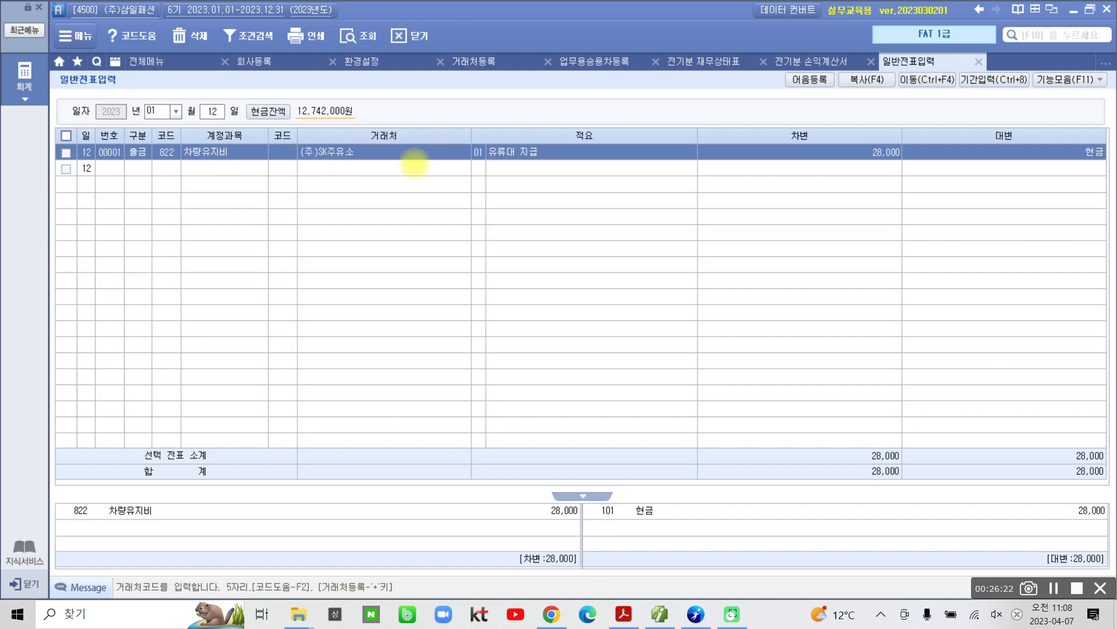
{"action": "mouse_move", "coordinate": [867, 135]}
{"action": "left_mouse_down"}
{"action": "mouse_move", "coordinate": [859, 154]}
{"action": "mouse_move", "coordinate": [918, 149]}
{"action": "mouse_move", "coordinate": [860, 142]}
{"action": "left_mouse_up"}
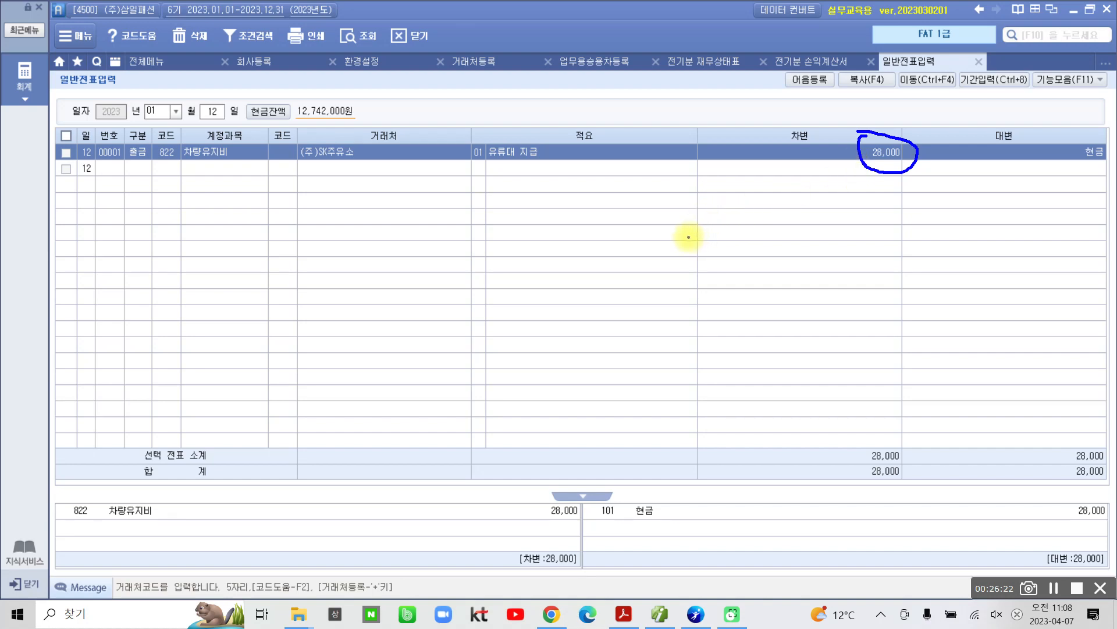
{"action": "key", "text": "Escape"}
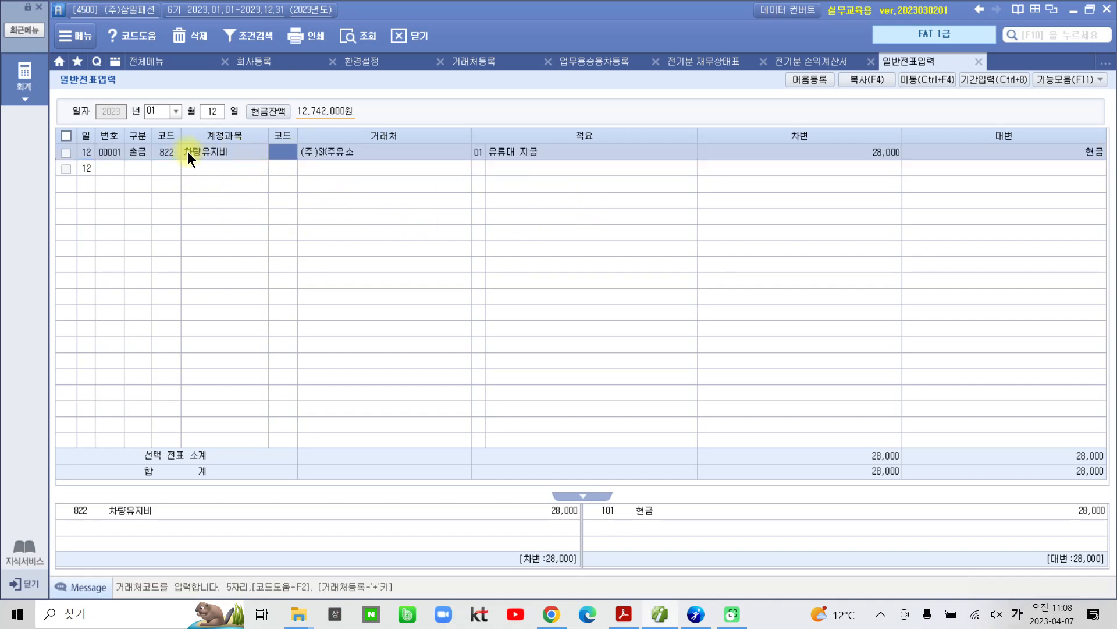
Open 업무용 승용차 관리 for the 차량유지비 row and assign the company car 0101 아반떼 to it.
{"action": "left_click", "coordinate": [227, 166]}
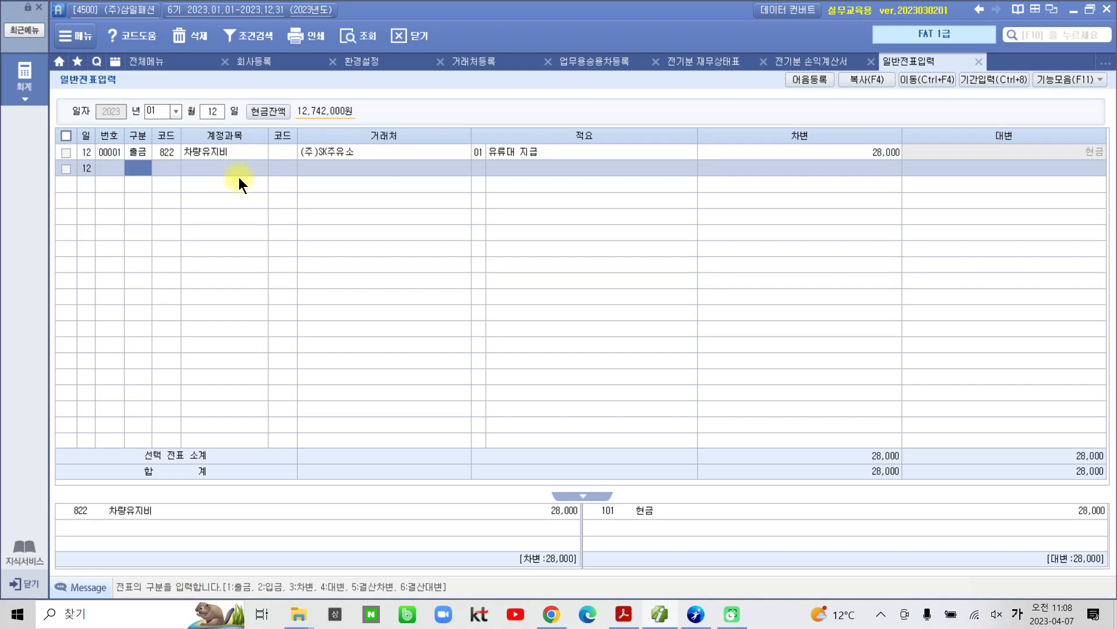
{"action": "left_click", "coordinate": [223, 152]}
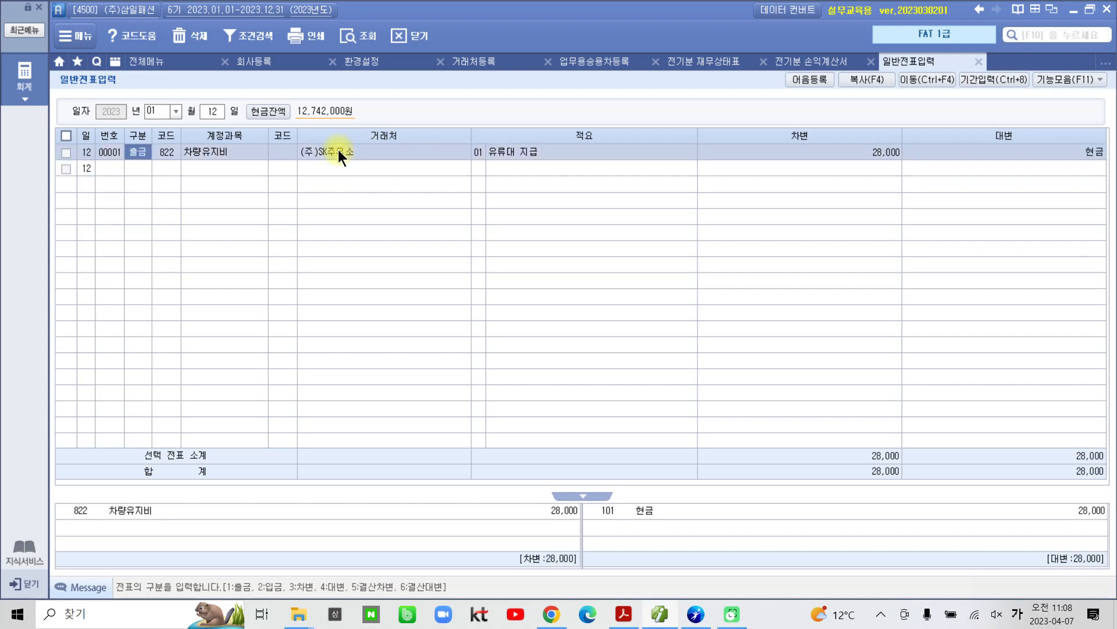
{"action": "key", "text": "Down"}
{"action": "key", "text": "F3"}
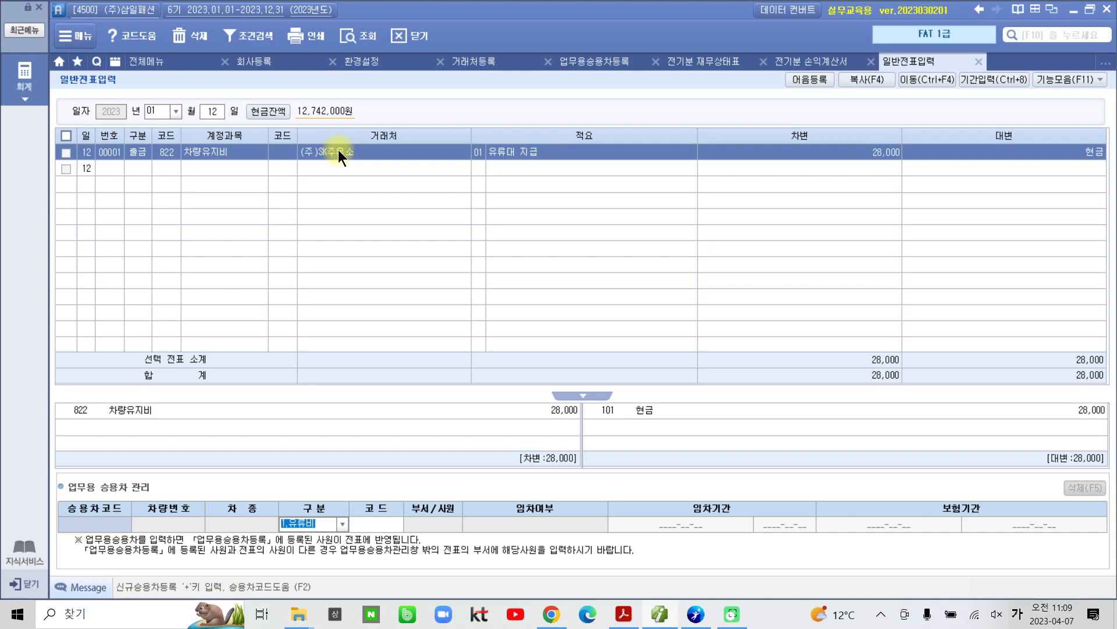
{"action": "key", "text": "F2"}
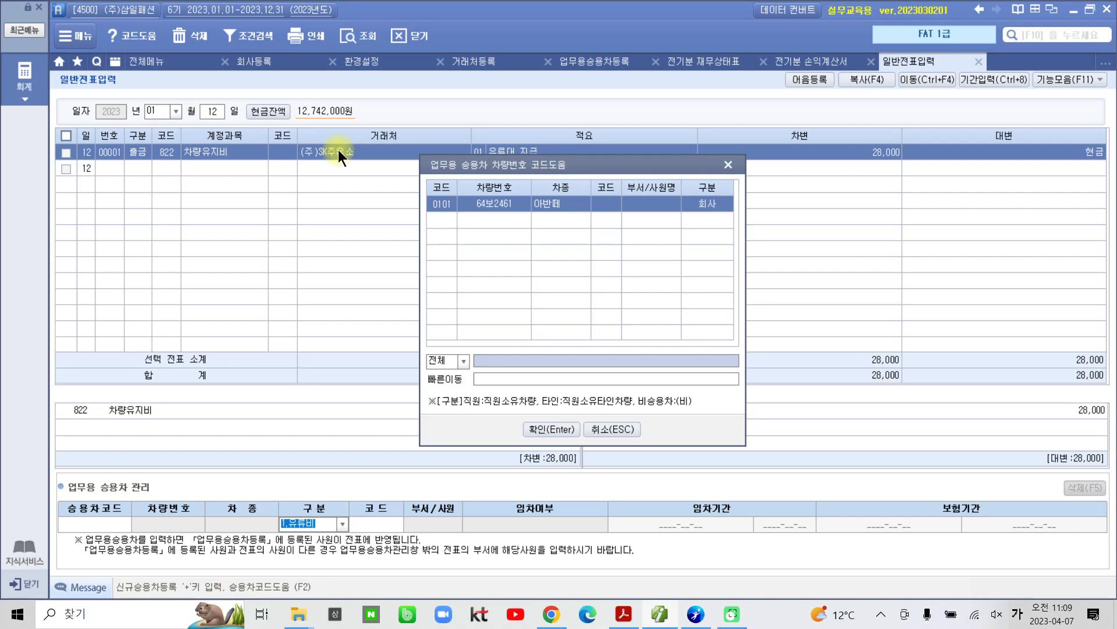
{"action": "key", "text": "Return"}
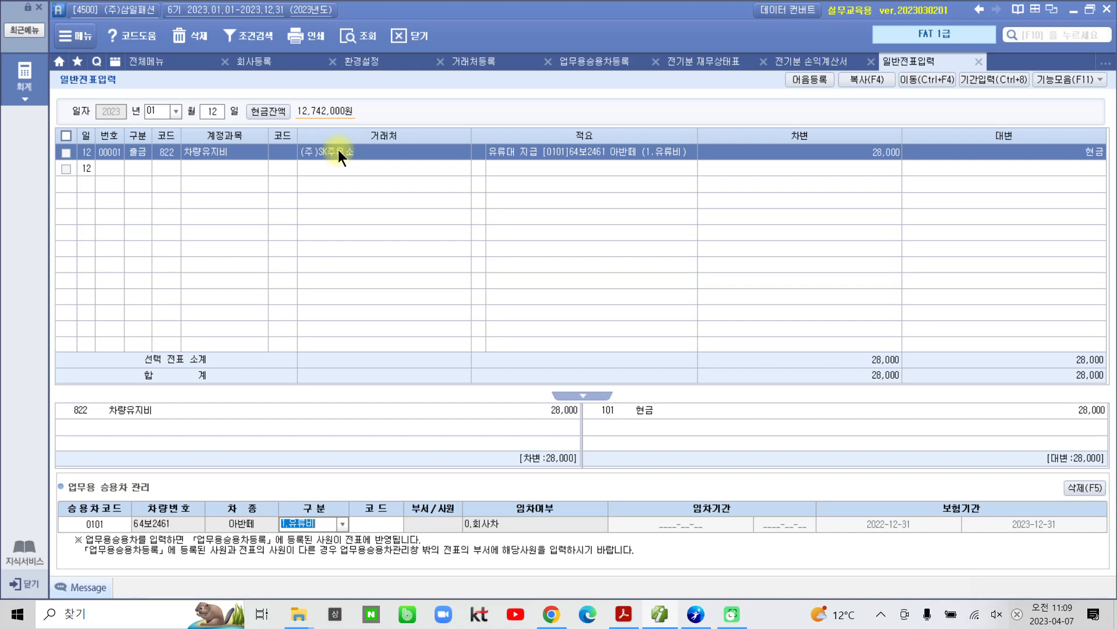
Set the car's 구분 to 1.유류비 and complete the 업무용 승용차 관리 entry.
{"action": "left_click", "coordinate": [342, 523]}
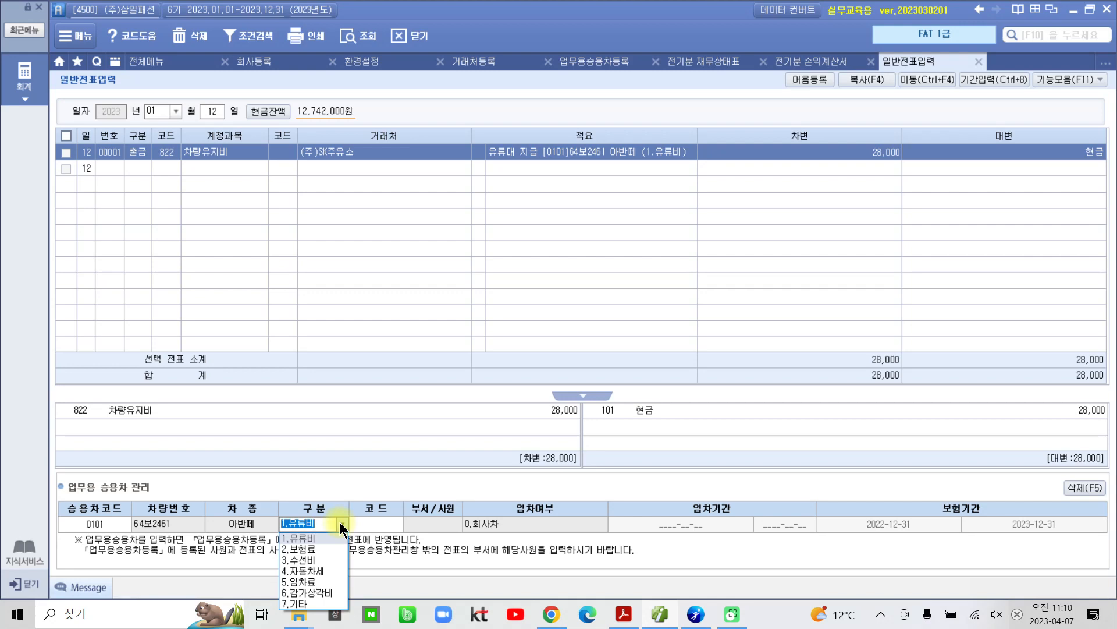
{"action": "key", "text": "Return"}
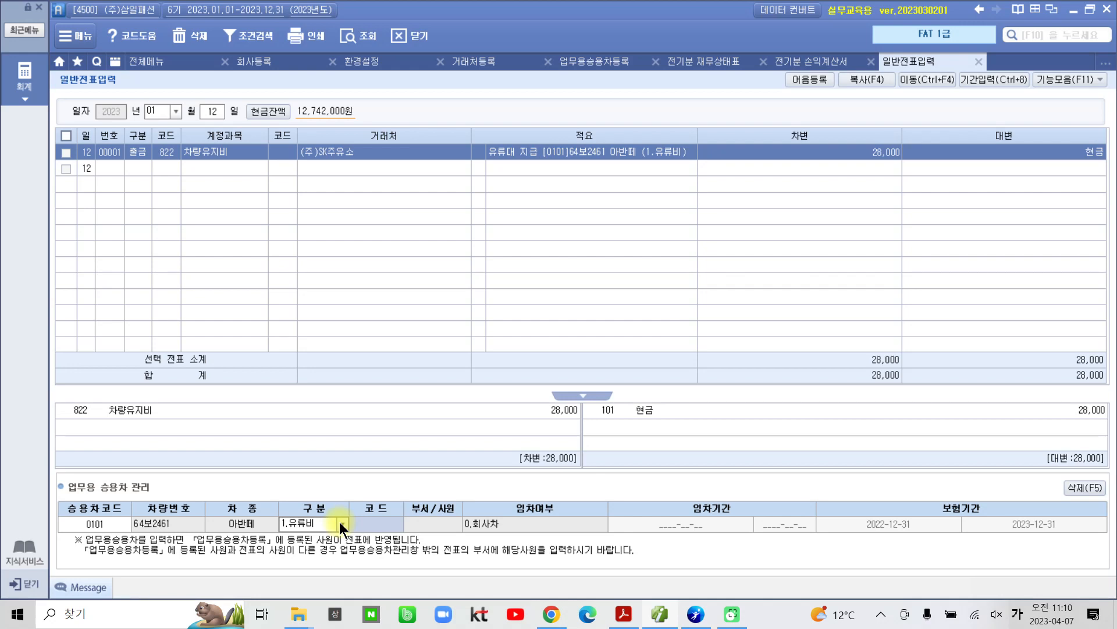
{"action": "key", "text": "Return"}
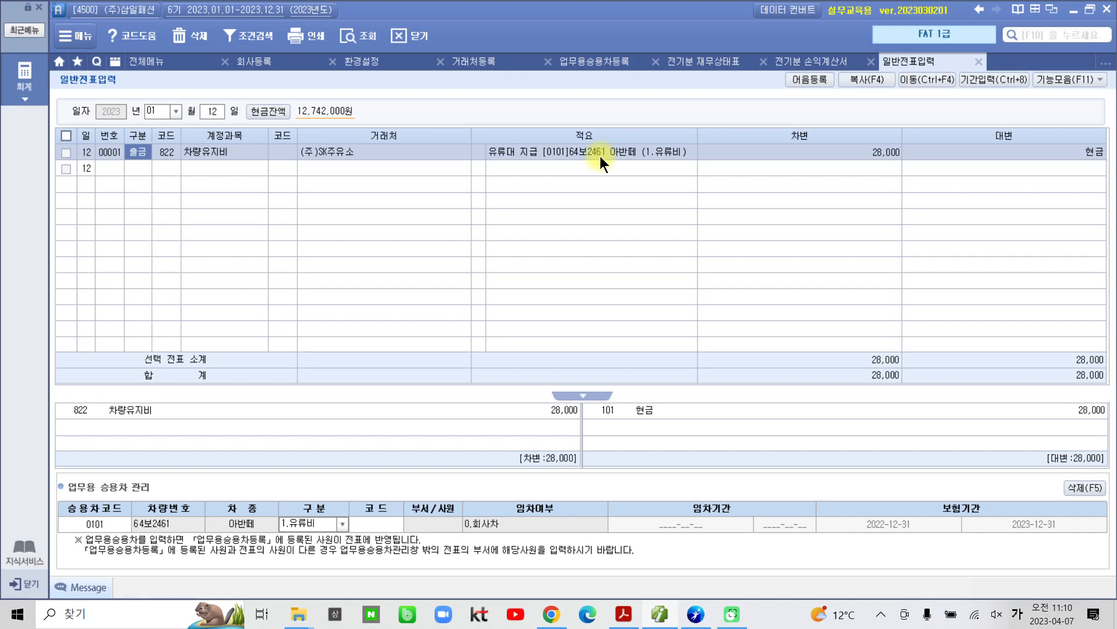
Look at the program's 전체메뉴 and return to 일반전표입력.
{"action": "left_click", "coordinate": [170, 64]}
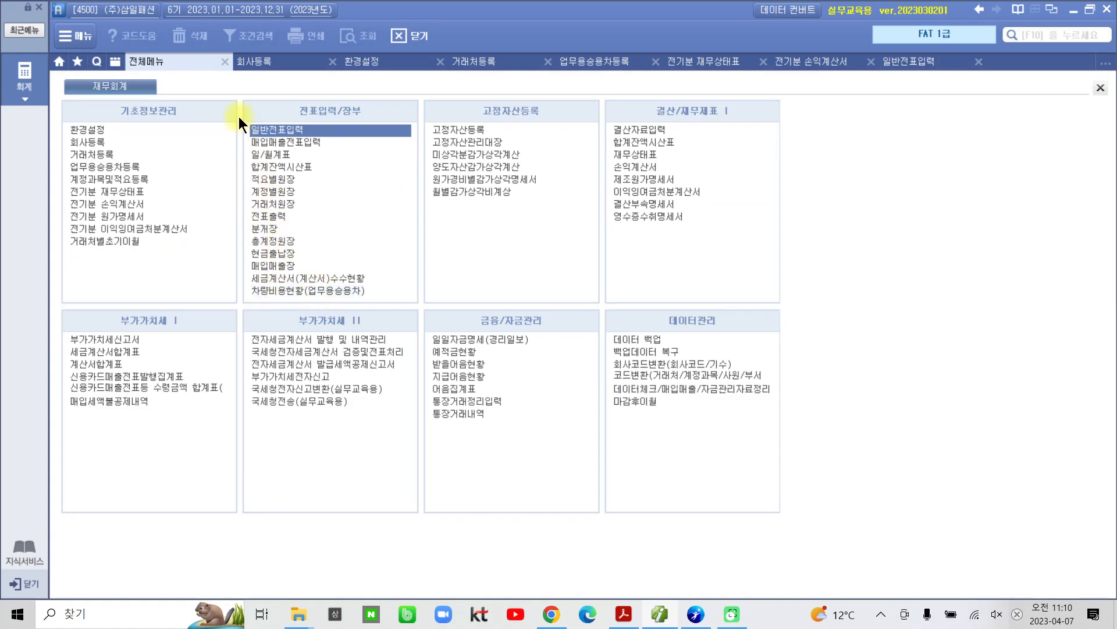
{"action": "left_click", "coordinate": [189, 61]}
{"action": "left_click", "coordinate": [899, 64]}
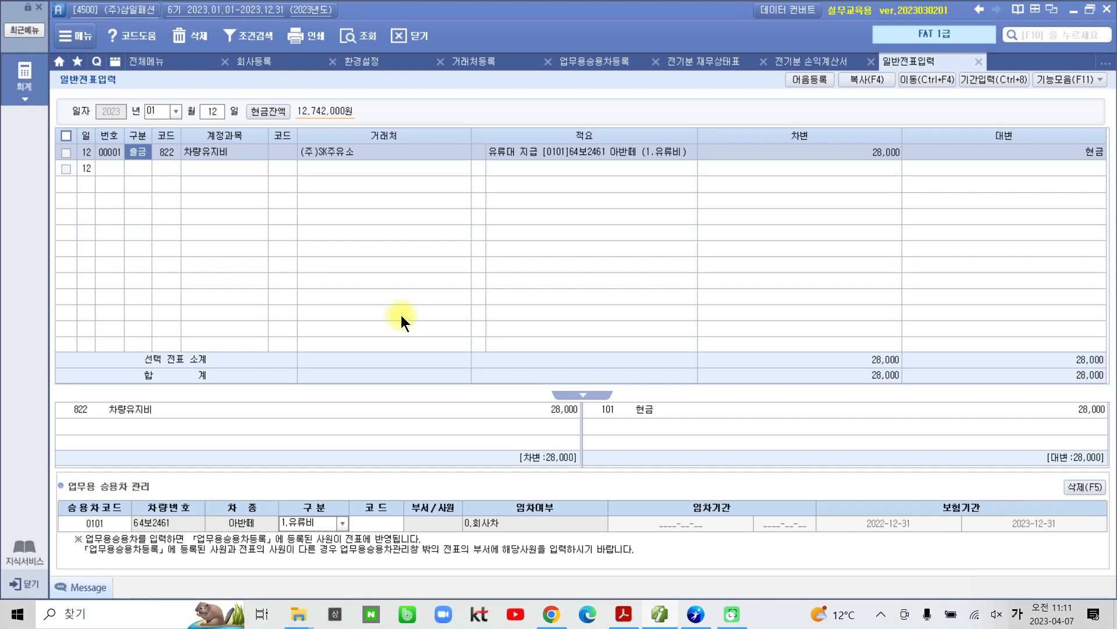
Switch to the textbook PDF and circle the 입금표 title, its 내용 text, 외상매출금 and 현금 in blue.
{"action": "left_click", "coordinate": [623, 614]}
{"action": "scroll", "coordinate": [441, 455], "scroll_direction": "down", "scroll_amount": 5}
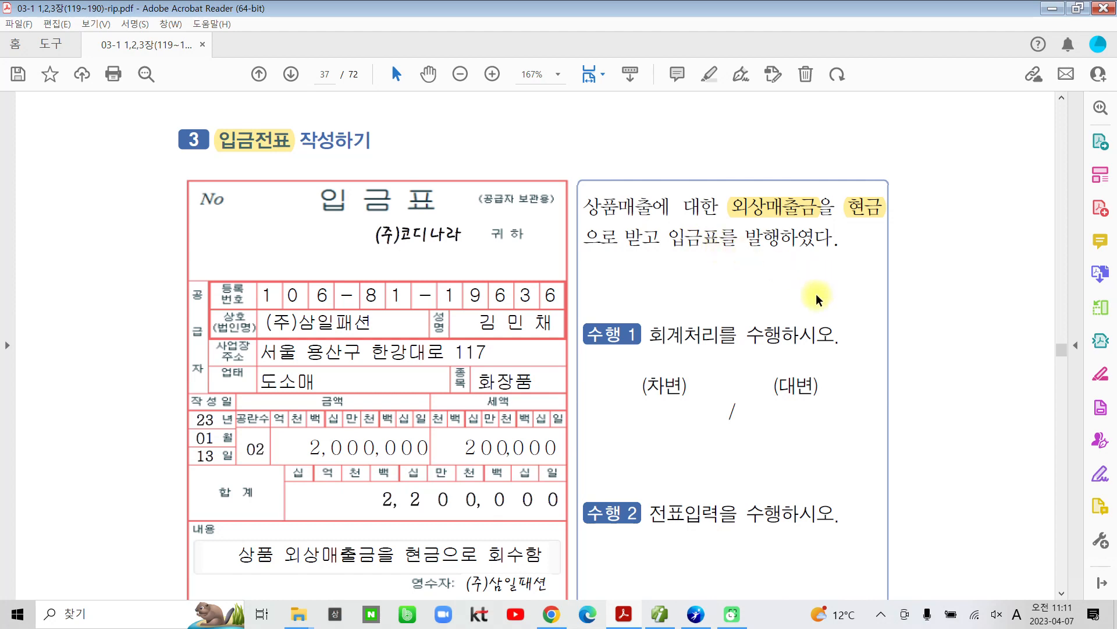
{"action": "scroll", "coordinate": [806, 311], "scroll_direction": "down", "scroll_amount": 1}
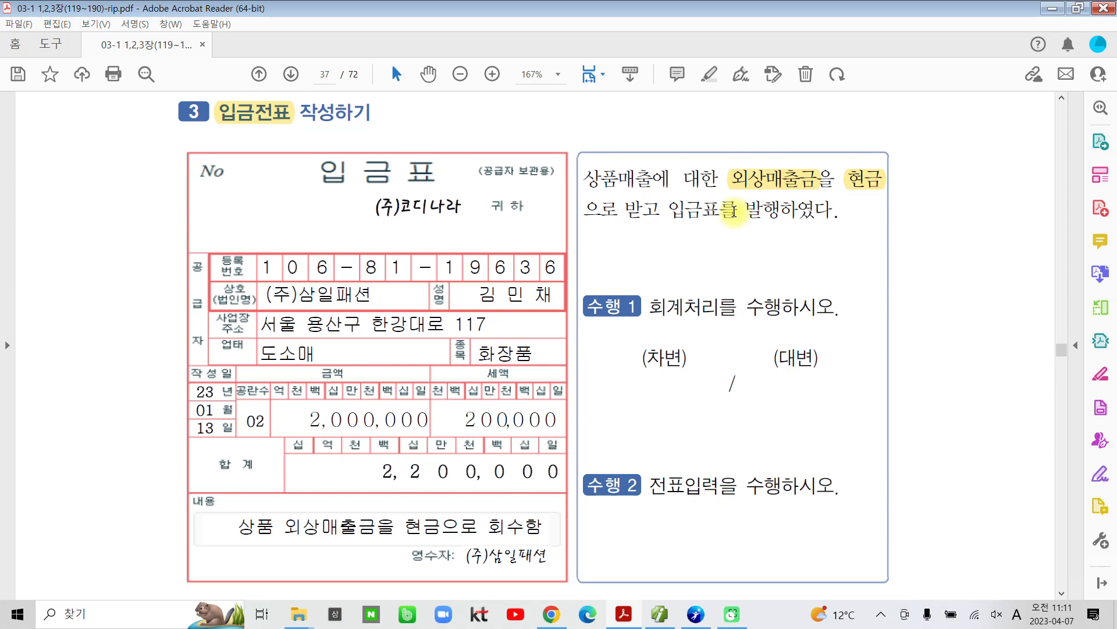
{"action": "mouse_move", "coordinate": [222, 521]}
{"action": "left_mouse_down"}
{"action": "mouse_move", "coordinate": [466, 550]}
{"action": "mouse_move", "coordinate": [494, 498]}
{"action": "mouse_move", "coordinate": [212, 518]}
{"action": "left_mouse_up"}
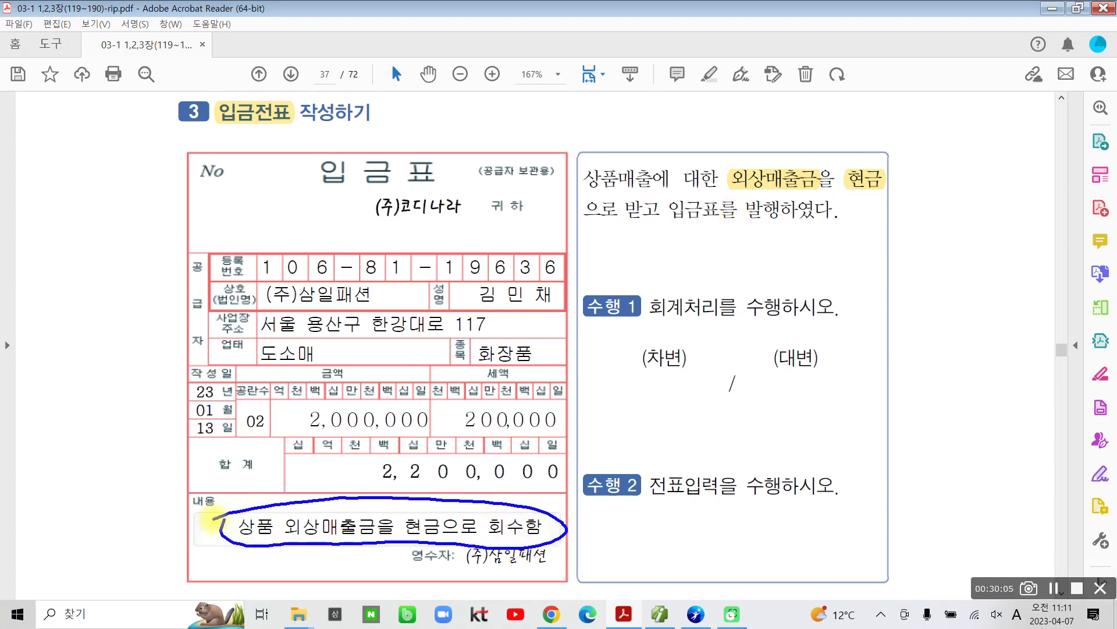
{"action": "left_click_drag", "start_coordinate": [387, 189], "coordinate": [414, 138]}
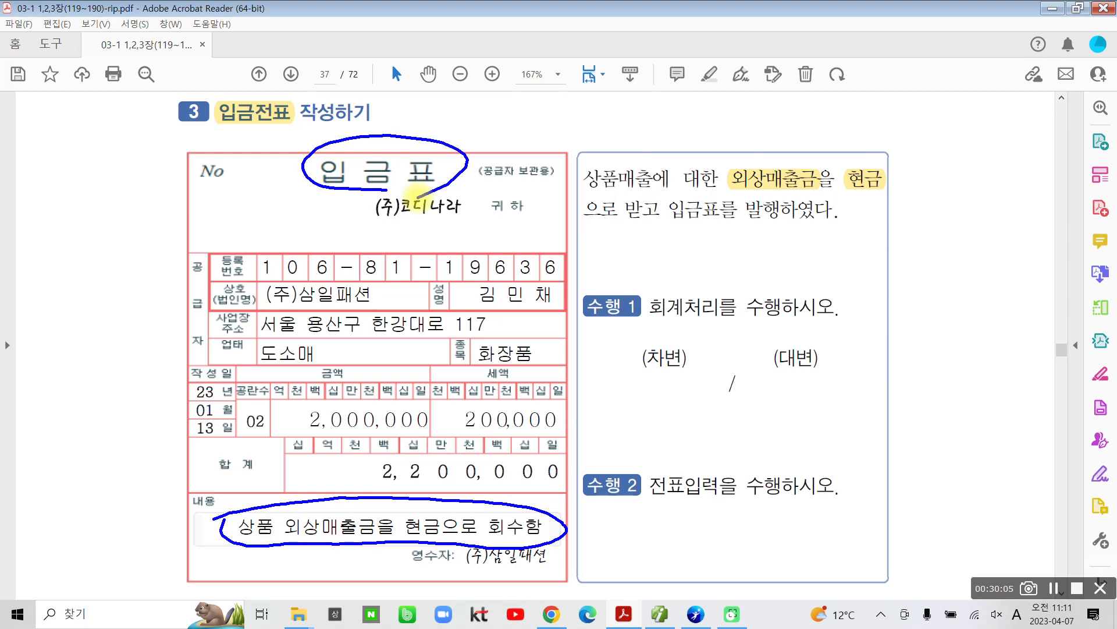
{"action": "mouse_move", "coordinate": [814, 188]}
{"action": "left_mouse_down"}
{"action": "mouse_move", "coordinate": [732, 182]}
{"action": "mouse_move", "coordinate": [754, 149]}
{"action": "mouse_move", "coordinate": [814, 176]}
{"action": "mouse_move", "coordinate": [841, 156]}
{"action": "mouse_move", "coordinate": [873, 201]}
{"action": "left_mouse_up"}
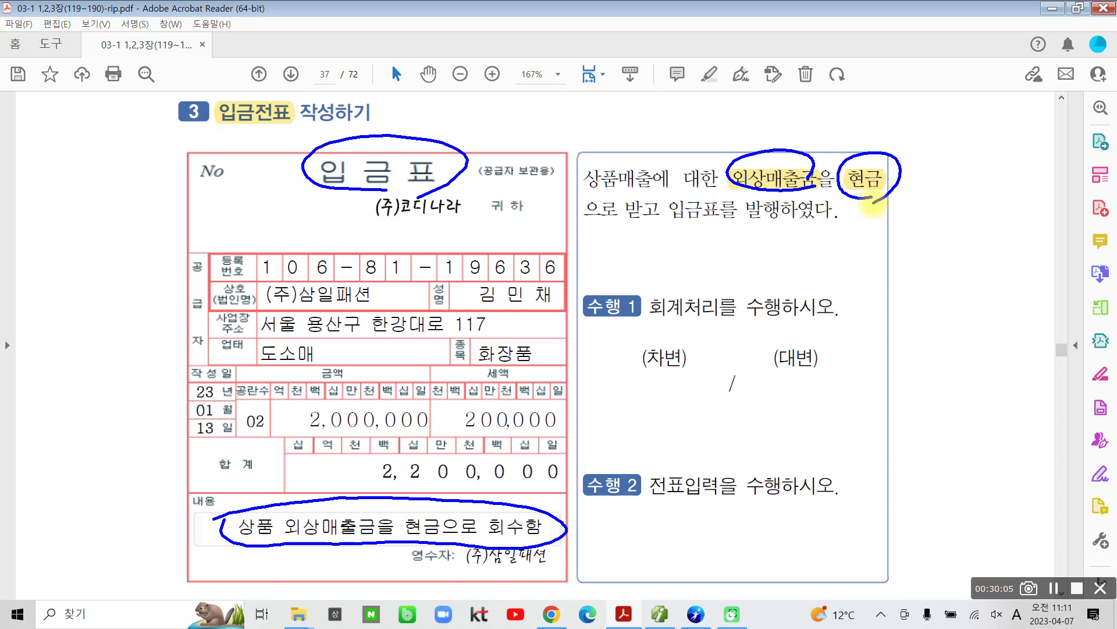
Handwrite 외상매출금 2,200,000 under 대변 and 현금 2,200,000 under 차변 of the 입금전표 exercise, and clear all the marks.
{"action": "mouse_move", "coordinate": [768, 387]}
{"action": "left_mouse_down"}
{"action": "mouse_move", "coordinate": [759, 420]}
{"action": "mouse_move", "coordinate": [786, 414]}
{"action": "left_mouse_up"}
{"action": "left_click_drag", "start_coordinate": [795, 376], "coordinate": [795, 428]}
{"action": "mouse_move", "coordinate": [806, 399]}
{"action": "left_mouse_down"}
{"action": "mouse_move", "coordinate": [821, 383]}
{"action": "mouse_move", "coordinate": [802, 420]}
{"action": "mouse_move", "coordinate": [831, 417]}
{"action": "left_mouse_up"}
{"action": "mouse_move", "coordinate": [861, 373]}
{"action": "left_mouse_down"}
{"action": "mouse_move", "coordinate": [861, 407]}
{"action": "mouse_move", "coordinate": [837, 406]}
{"action": "mouse_move", "coordinate": [888, 411]}
{"action": "left_mouse_up"}
{"action": "left_click_drag", "start_coordinate": [894, 377], "coordinate": [902, 446]}
{"action": "mouse_move", "coordinate": [918, 351]}
{"action": "left_mouse_down"}
{"action": "mouse_move", "coordinate": [930, 377]}
{"action": "mouse_move", "coordinate": [908, 401]}
{"action": "left_mouse_up"}
{"action": "left_click_drag", "start_coordinate": [925, 388], "coordinate": [950, 405]}
{"action": "left_click_drag", "start_coordinate": [917, 414], "coordinate": [944, 430]}
{"action": "left_click_drag", "start_coordinate": [942, 384], "coordinate": [970, 402]}
{"action": "mouse_move", "coordinate": [953, 416]}
{"action": "left_mouse_down"}
{"action": "mouse_move", "coordinate": [954, 428]}
{"action": "mouse_move", "coordinate": [975, 429]}
{"action": "mouse_move", "coordinate": [1013, 418]}
{"action": "mouse_move", "coordinate": [1007, 435]}
{"action": "left_mouse_up"}
{"action": "mouse_move", "coordinate": [1023, 396]}
{"action": "left_mouse_down"}
{"action": "mouse_move", "coordinate": [1041, 415]}
{"action": "mouse_move", "coordinate": [1043, 401]}
{"action": "mouse_move", "coordinate": [1100, 405]}
{"action": "left_mouse_up"}
{"action": "left_click", "coordinate": [1063, 422]}
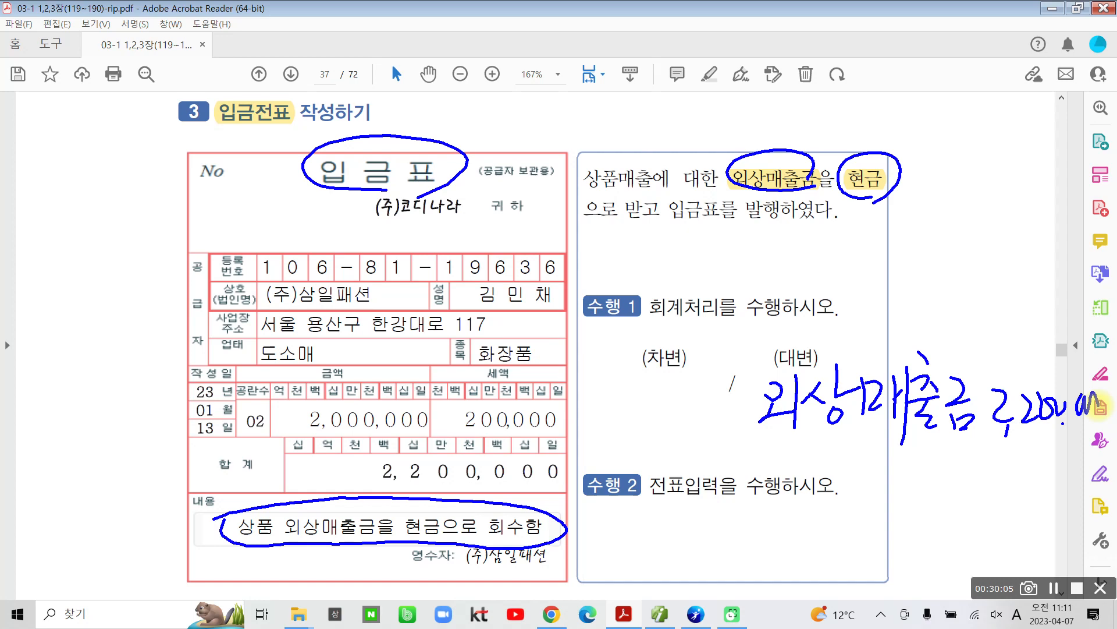
{"action": "mouse_move", "coordinate": [536, 357]}
{"action": "left_mouse_down"}
{"action": "mouse_move", "coordinate": [550, 387]}
{"action": "mouse_move", "coordinate": [582, 379]}
{"action": "mouse_move", "coordinate": [591, 407]}
{"action": "mouse_move", "coordinate": [637, 387]}
{"action": "mouse_move", "coordinate": [628, 428]}
{"action": "mouse_move", "coordinate": [641, 416]}
{"action": "mouse_move", "coordinate": [645, 443]}
{"action": "mouse_move", "coordinate": [678, 414]}
{"action": "mouse_move", "coordinate": [723, 420]}
{"action": "mouse_move", "coordinate": [739, 387]}
{"action": "mouse_move", "coordinate": [741, 333]}
{"action": "left_mouse_up"}
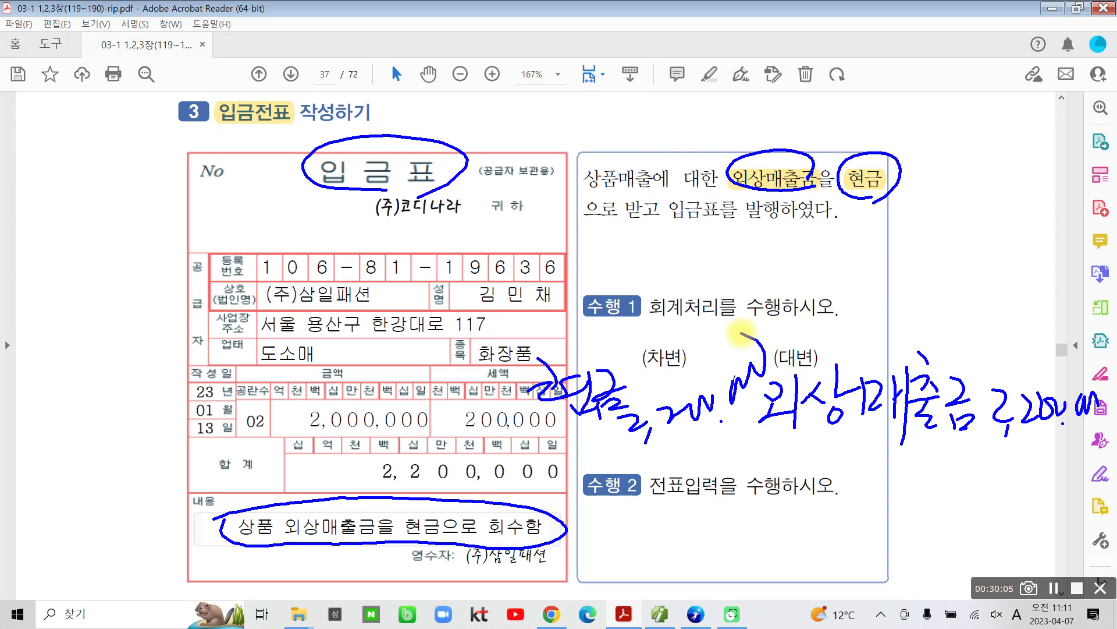
{"action": "mouse_move", "coordinate": [538, 363]}
{"action": "left_mouse_down"}
{"action": "mouse_move", "coordinate": [582, 460]}
{"action": "mouse_move", "coordinate": [715, 319]}
{"action": "mouse_move", "coordinate": [533, 349]}
{"action": "mouse_move", "coordinate": [531, 373]}
{"action": "left_mouse_up"}
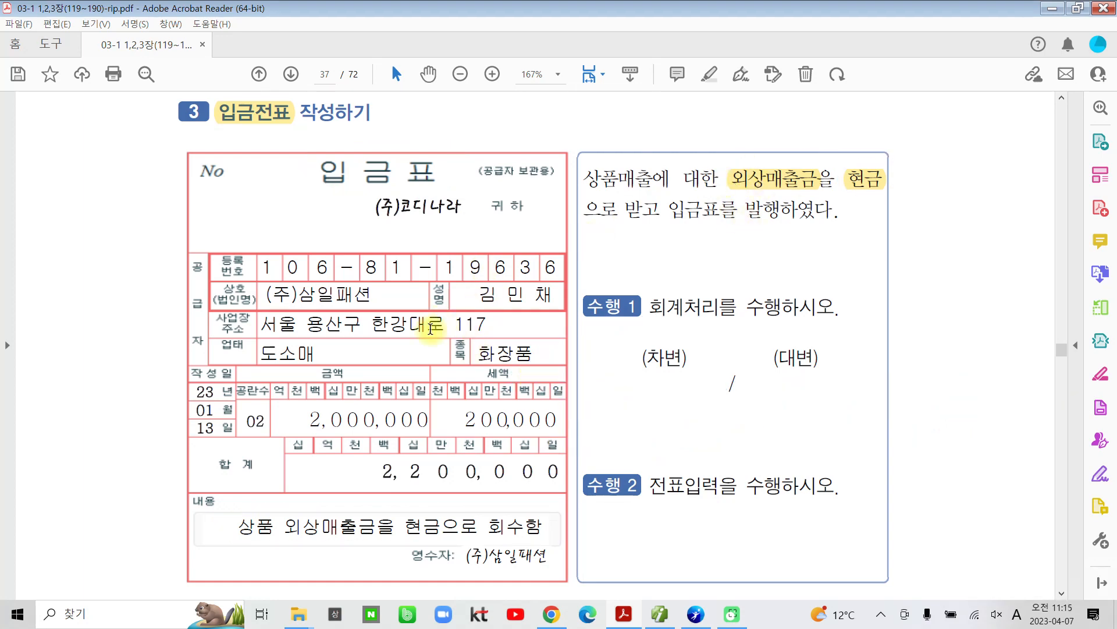
Switch to the accounting program's 일반전표입력, set the day to 13 and choose 2 입금 as the new voucher's 구분.
{"action": "left_click", "coordinate": [657, 617]}
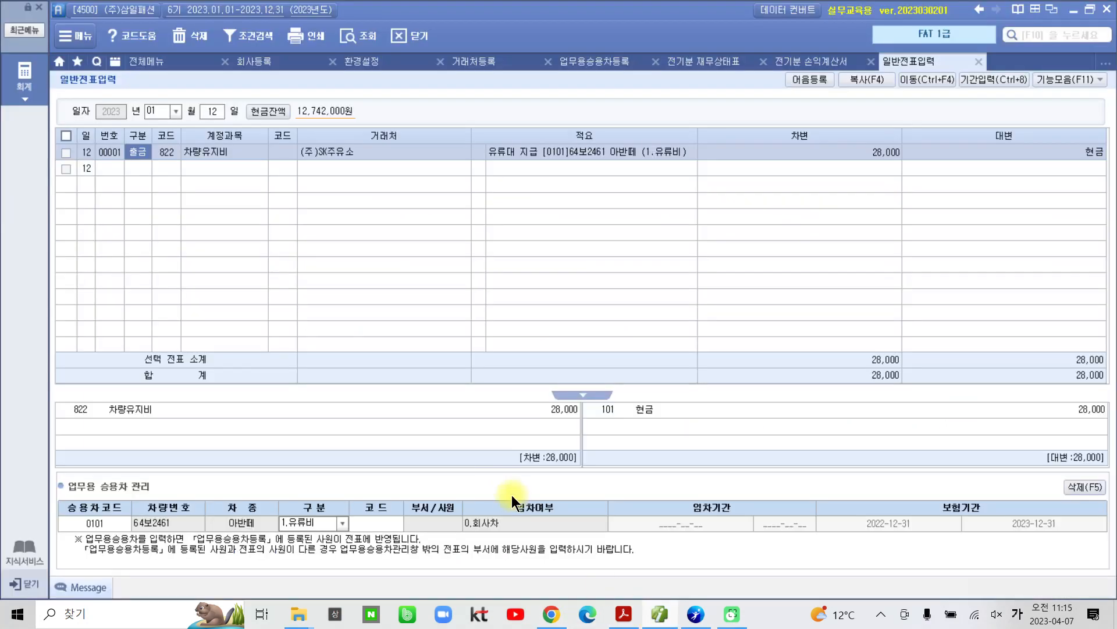
{"action": "left_click", "coordinate": [211, 112]}
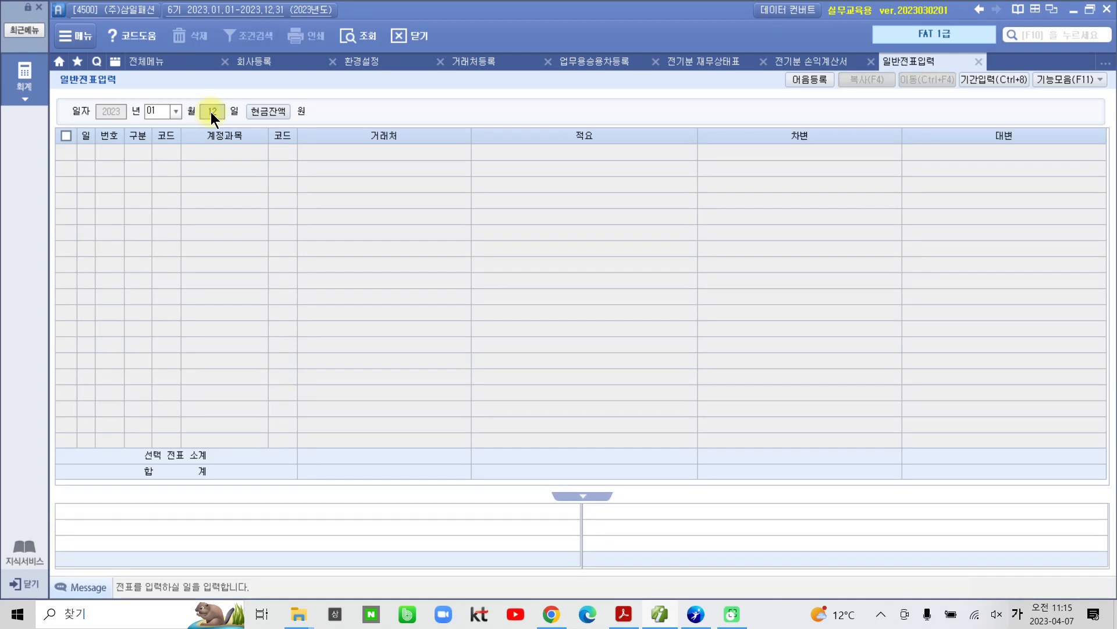
{"action": "type", "text": "13"}
{"action": "key", "text": "Return"}
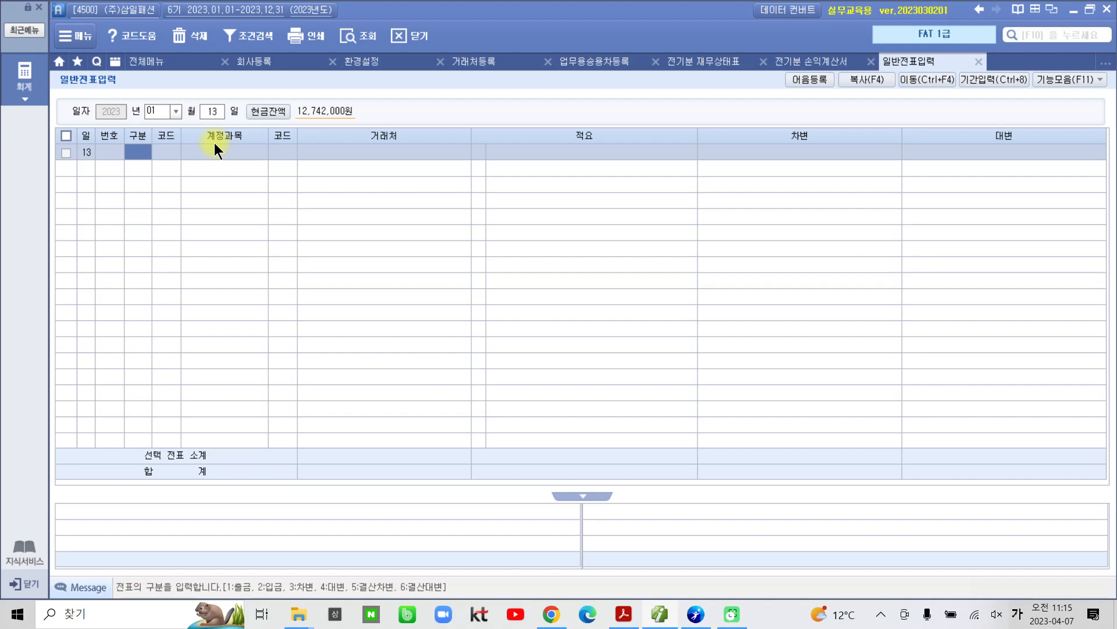
{"action": "type", "text": "2"}
{"action": "key", "text": "Return"}
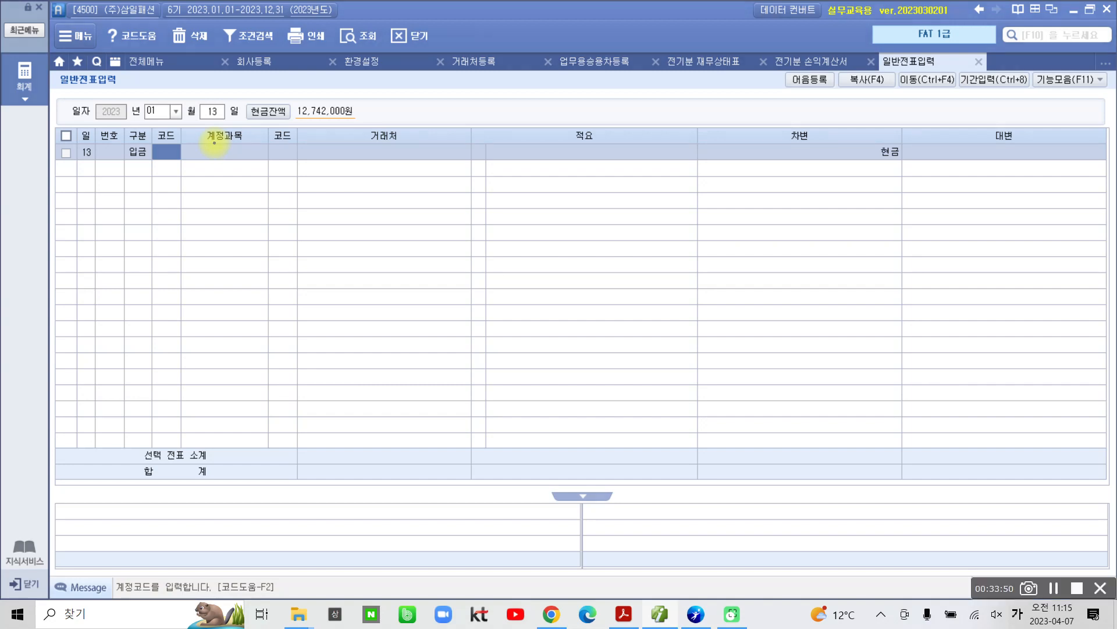
Circle 현금 under 차변, the 대변 column and the account code fields in blue, and clear the marks.
{"action": "mouse_move", "coordinate": [905, 166]}
{"action": "left_mouse_down"}
{"action": "mouse_move", "coordinate": [774, 147]}
{"action": "mouse_move", "coordinate": [905, 181]}
{"action": "left_mouse_up"}
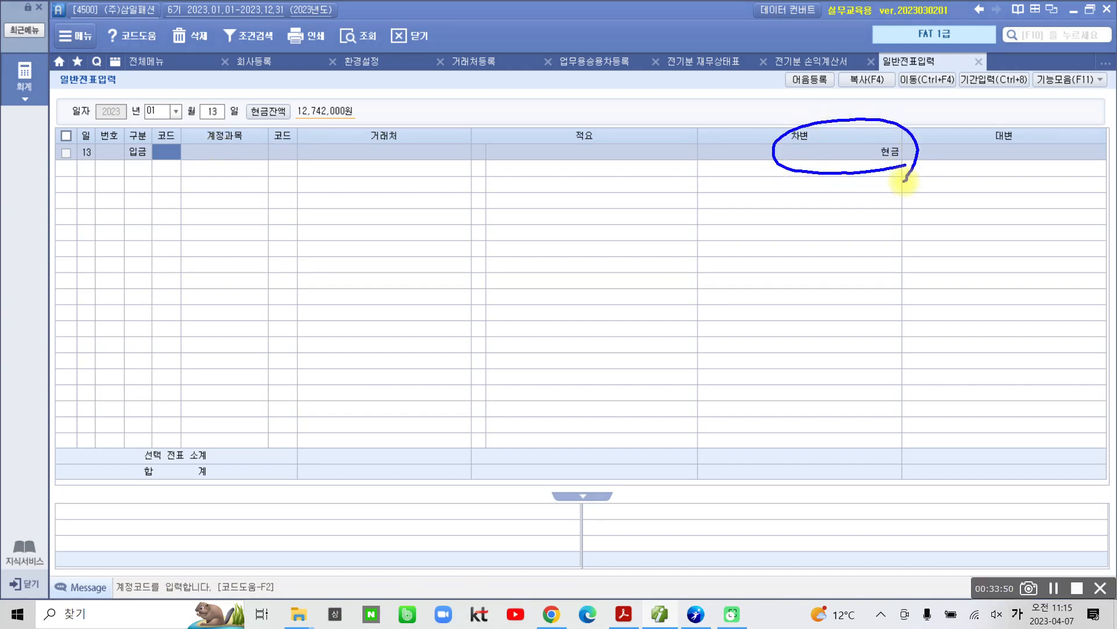
{"action": "mouse_move", "coordinate": [1001, 101]}
{"action": "left_mouse_down"}
{"action": "mouse_move", "coordinate": [987, 186]}
{"action": "mouse_move", "coordinate": [1020, 88]}
{"action": "left_mouse_up"}
{"action": "mouse_move", "coordinate": [150, 115]}
{"action": "left_mouse_down"}
{"action": "mouse_move", "coordinate": [155, 174]}
{"action": "mouse_move", "coordinate": [311, 112]}
{"action": "mouse_move", "coordinate": [128, 138]}
{"action": "left_mouse_up"}
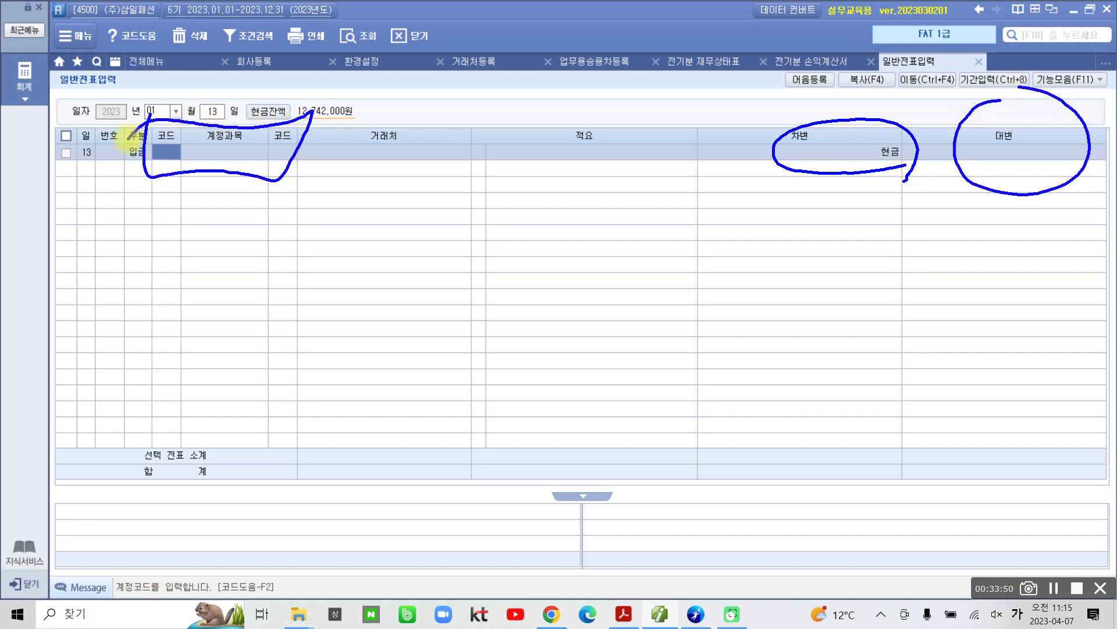
{"action": "key", "text": "Escape"}
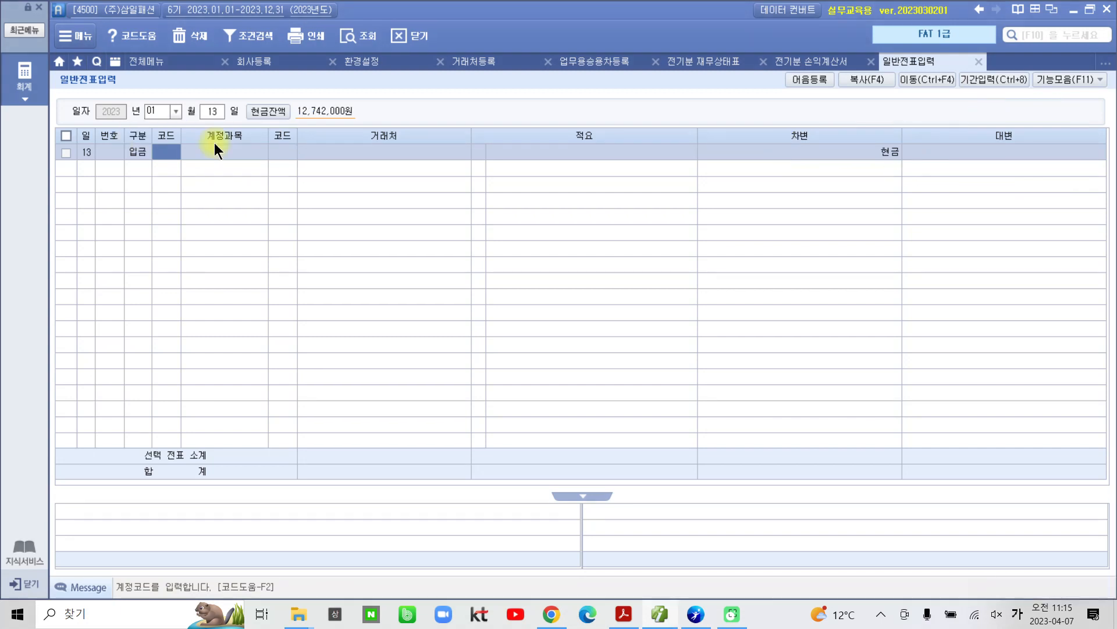
Enter account 108 외상매출금 and 거래처 01001 (주)코디나라 on the 입금 voucher line.
{"action": "type", "text": "외상"}
{"action": "key", "text": "Return"}
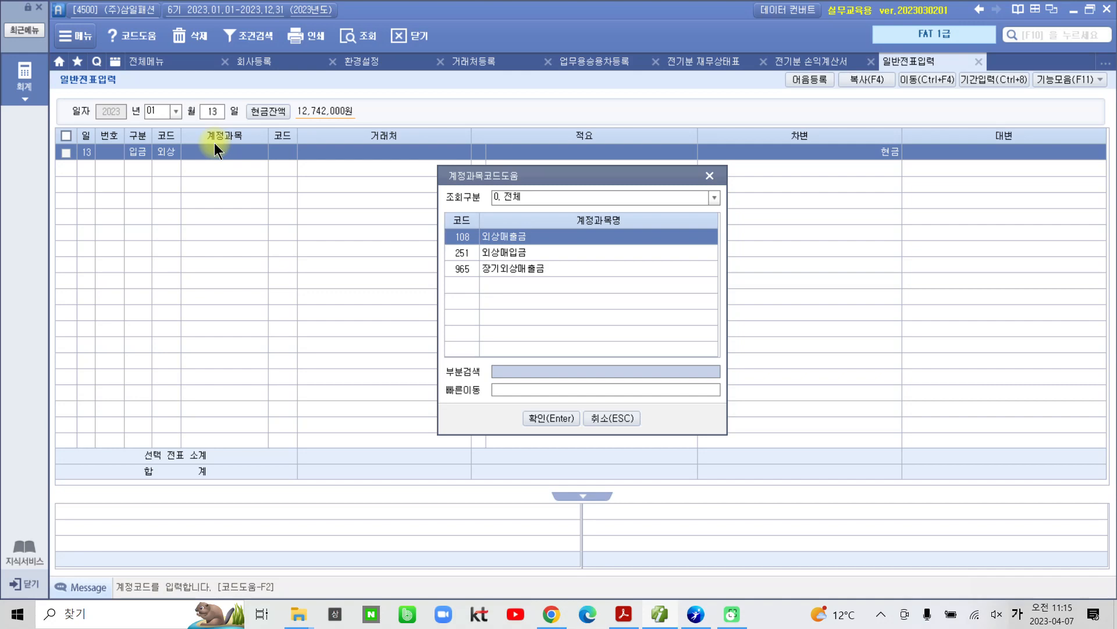
{"action": "key", "text": "Return"}
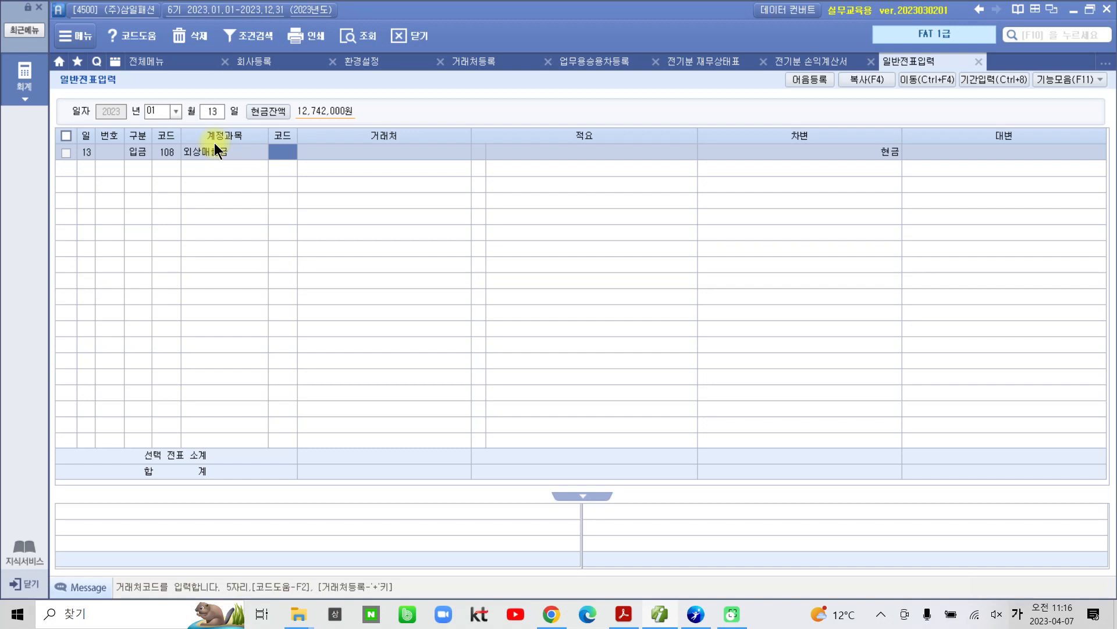
{"action": "type", "text": "코"}
{"action": "key", "text": "Return"}
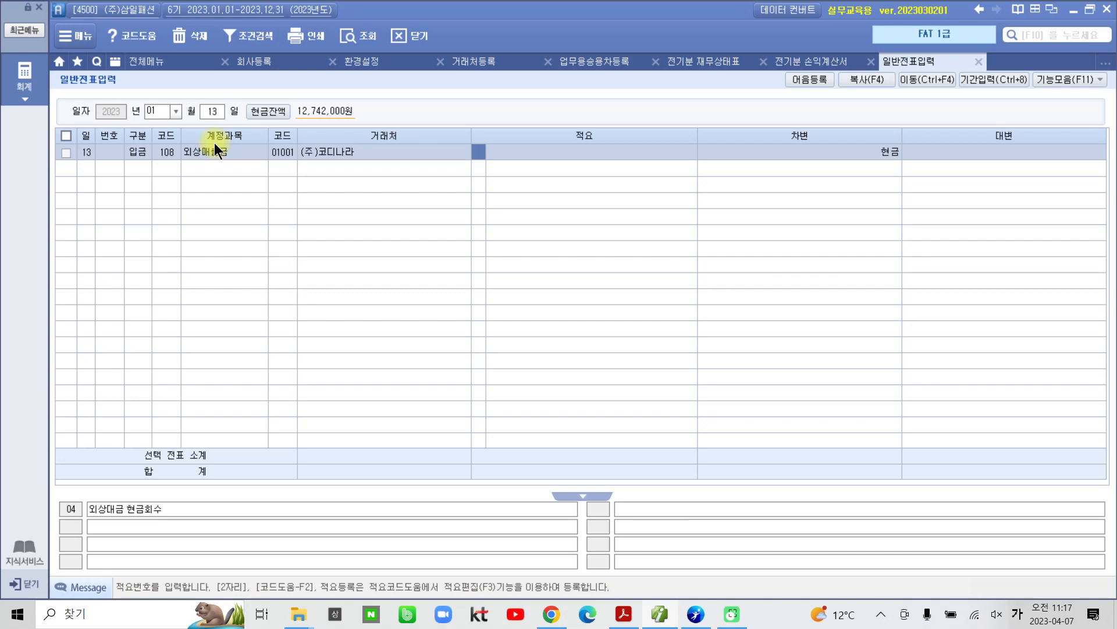
Choose 적요 04 외상대금 현금회수 and complete the line with a 대변 amount of 2,200,000.
{"action": "type", "text": "4"}
{"action": "key", "text": "Return"}
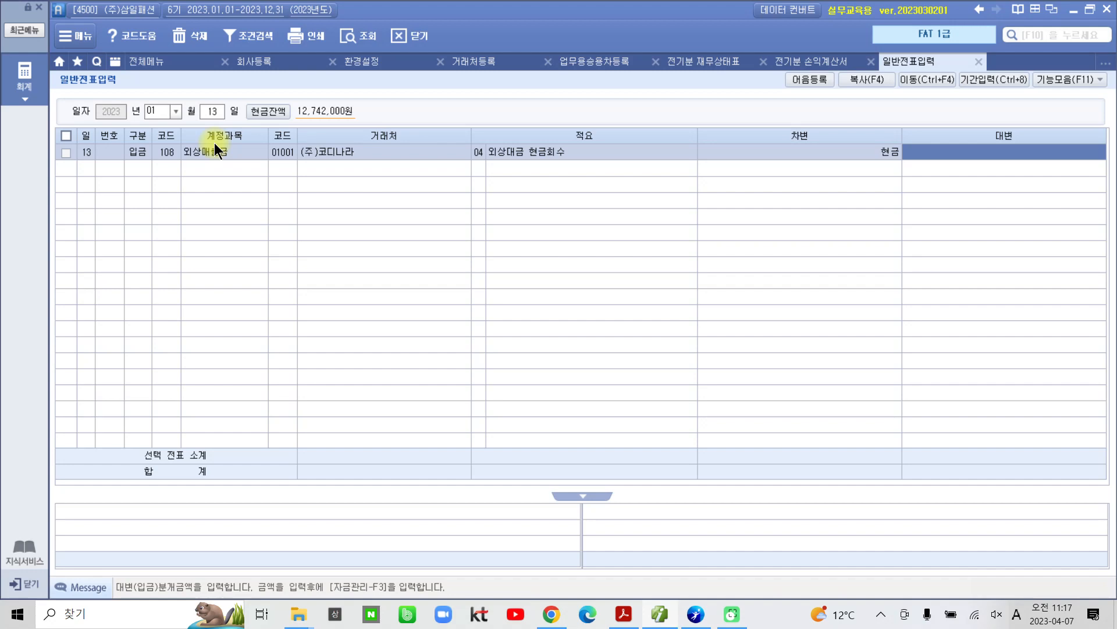
{"action": "type", "text": "4200"}
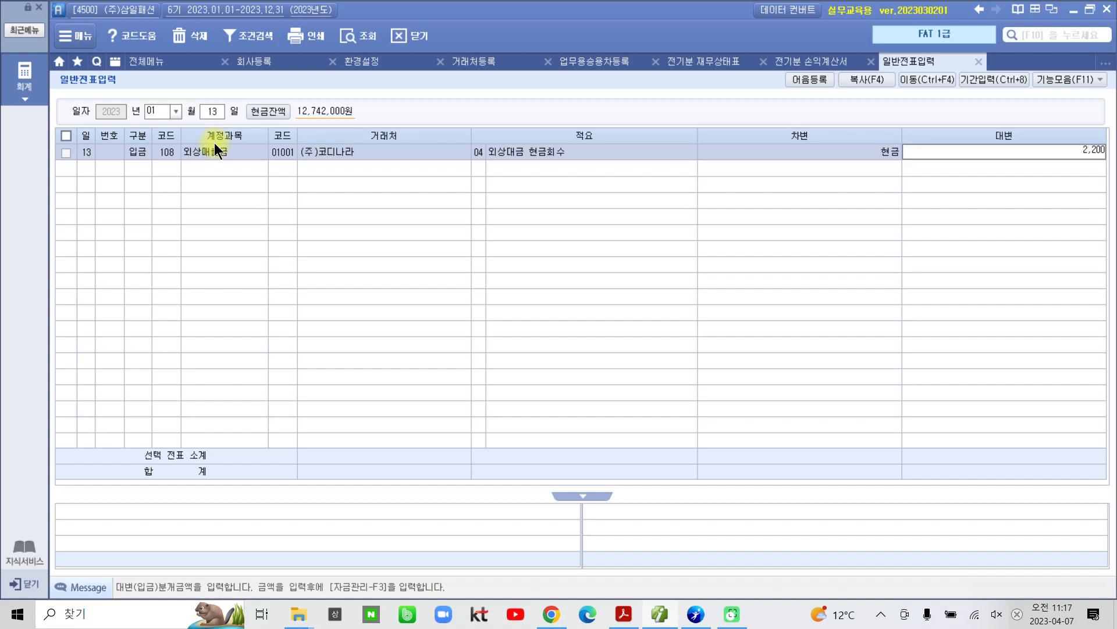
{"action": "type", "text": "000"}
{"action": "key", "text": "Return"}
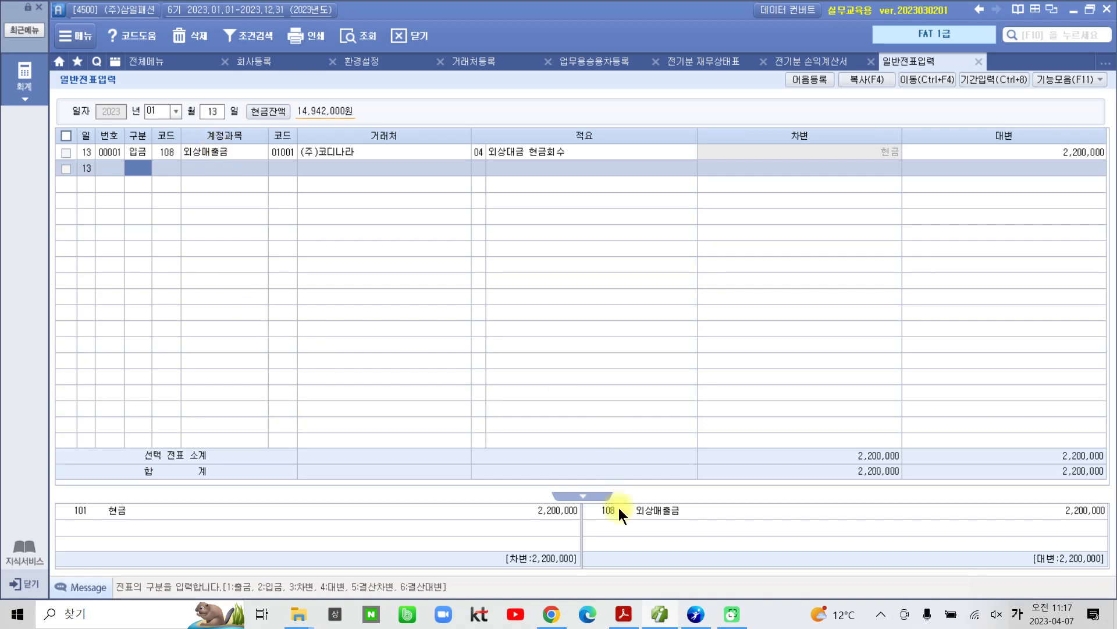
Switch to the textbook PDF and highlight the heading 대체전표 작성하기 on page 38.
{"action": "left_click", "coordinate": [623, 614]}
{"action": "scroll", "coordinate": [558, 476], "scroll_direction": "down", "scroll_amount": 5}
{"action": "scroll", "coordinate": [531, 469], "scroll_direction": "down", "scroll_amount": 12}
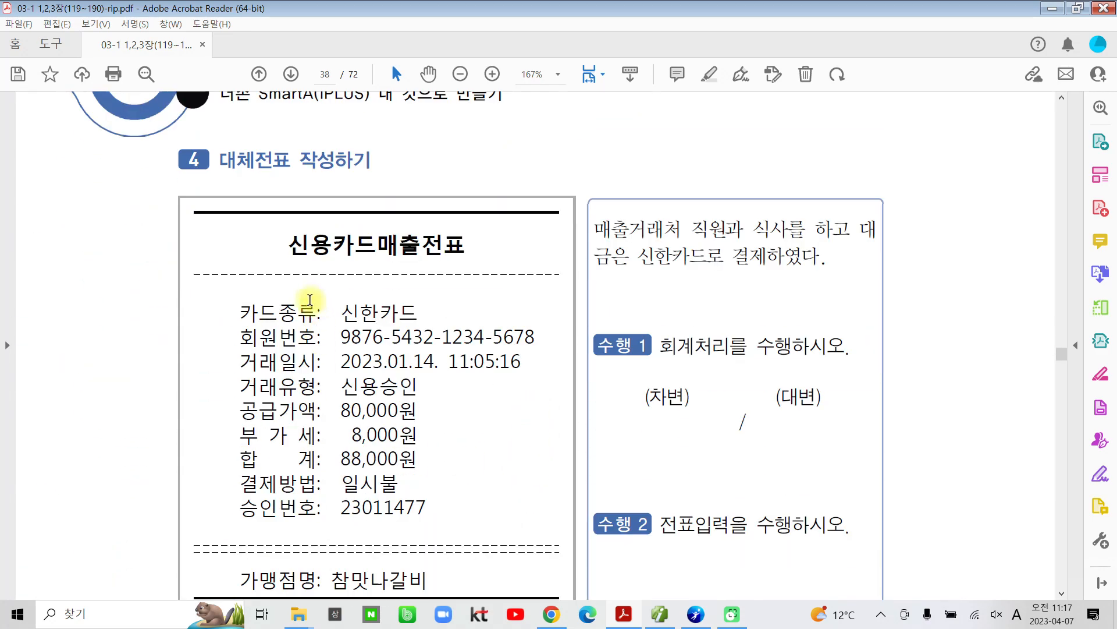
{"action": "left_click_drag", "start_coordinate": [220, 158], "coordinate": [366, 173]}
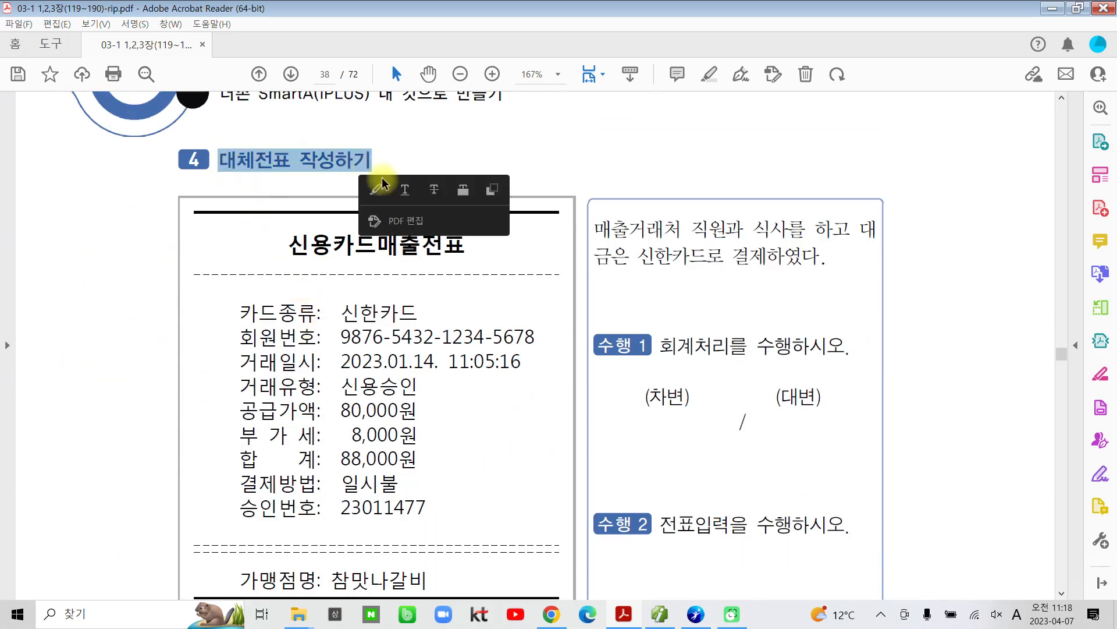
{"action": "left_click", "coordinate": [375, 188]}
{"action": "scroll", "coordinate": [349, 254], "scroll_direction": "down", "scroll_amount": 1}
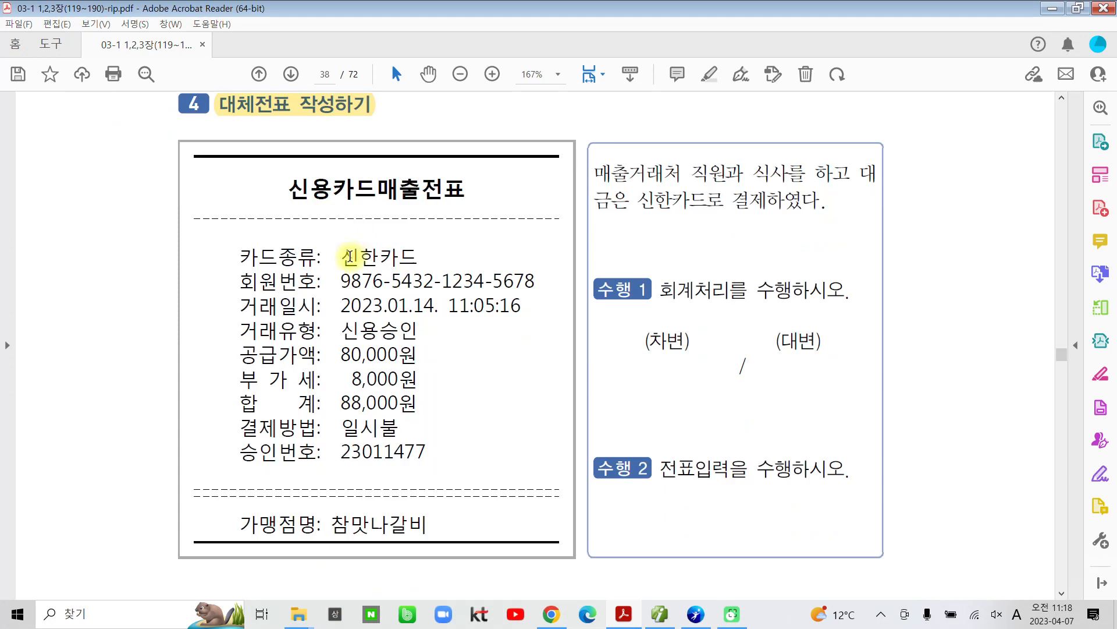
Highlight the title 신용카드매출전표 and the phrases 매출거래처 직원과 식사를 and 신한카드 in the exercise text.
{"action": "left_click_drag", "start_coordinate": [288, 190], "coordinate": [474, 175]}
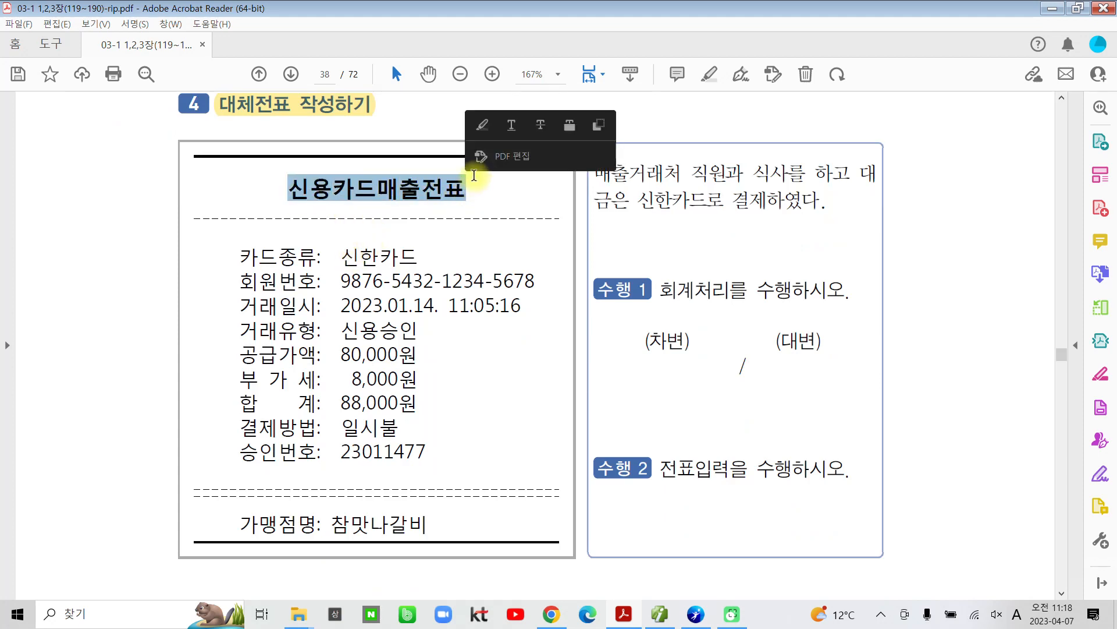
{"action": "left_click", "coordinate": [482, 124]}
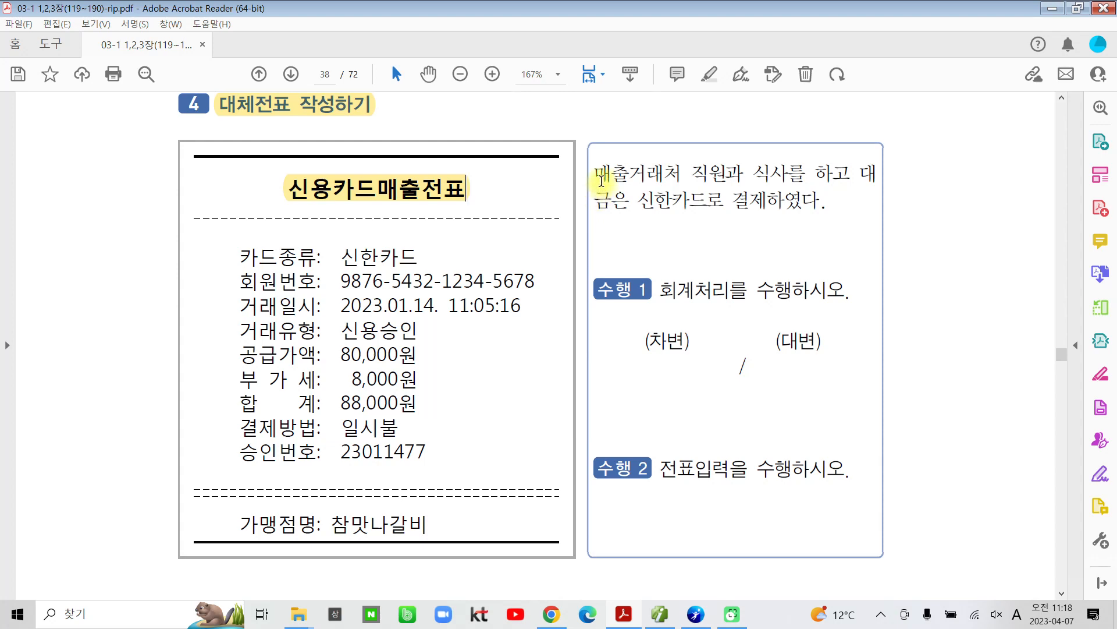
{"action": "left_click_drag", "start_coordinate": [600, 178], "coordinate": [805, 174]}
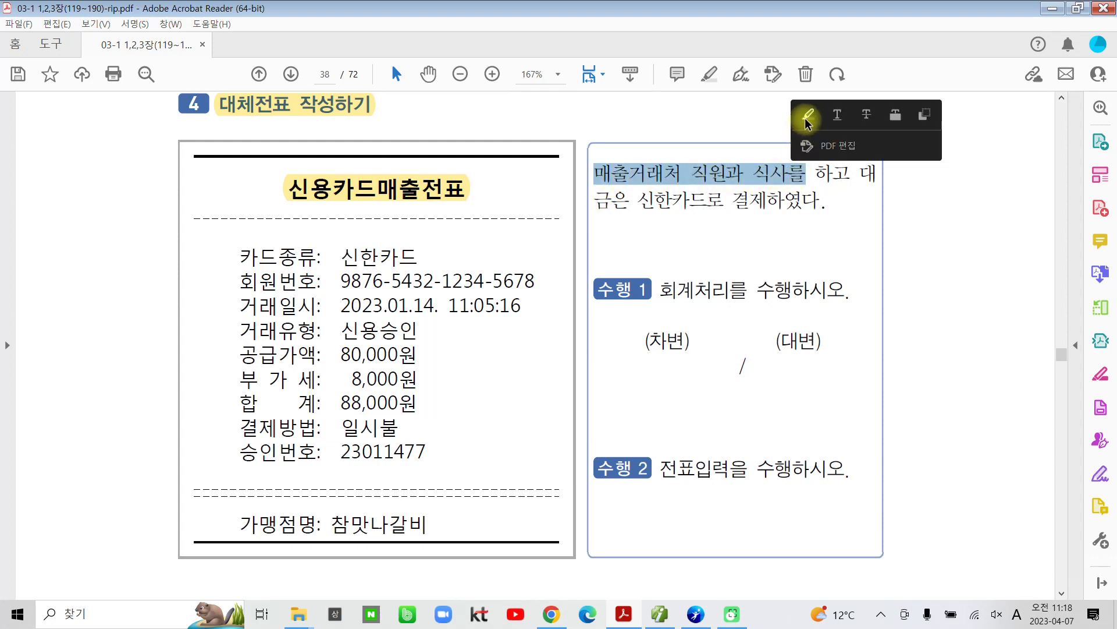
{"action": "left_click", "coordinate": [807, 116]}
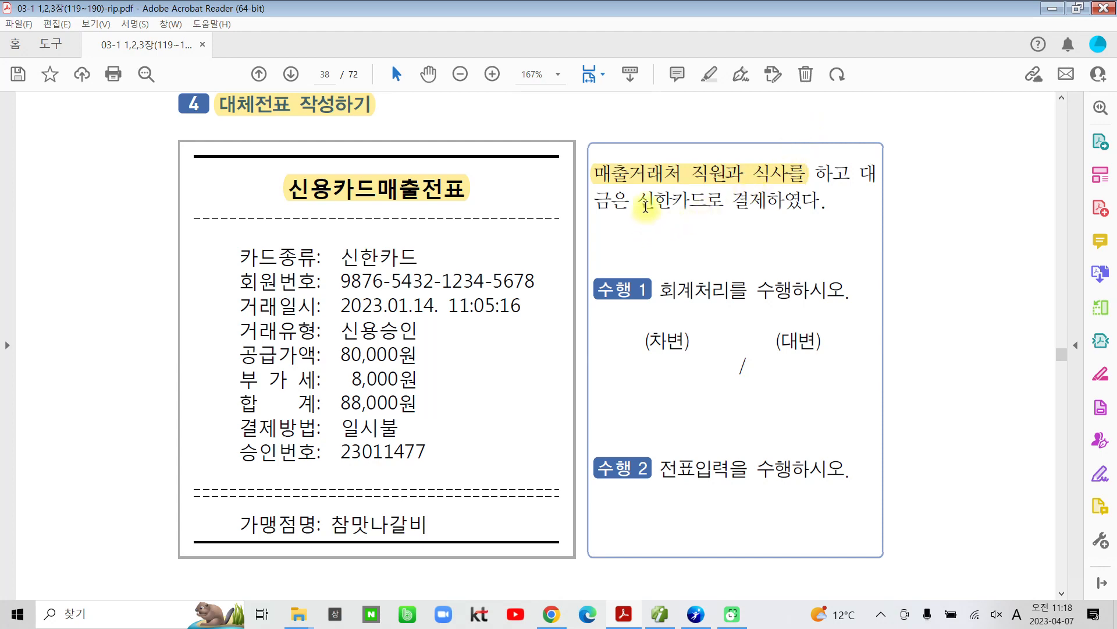
{"action": "left_click_drag", "start_coordinate": [638, 202], "coordinate": [708, 201]}
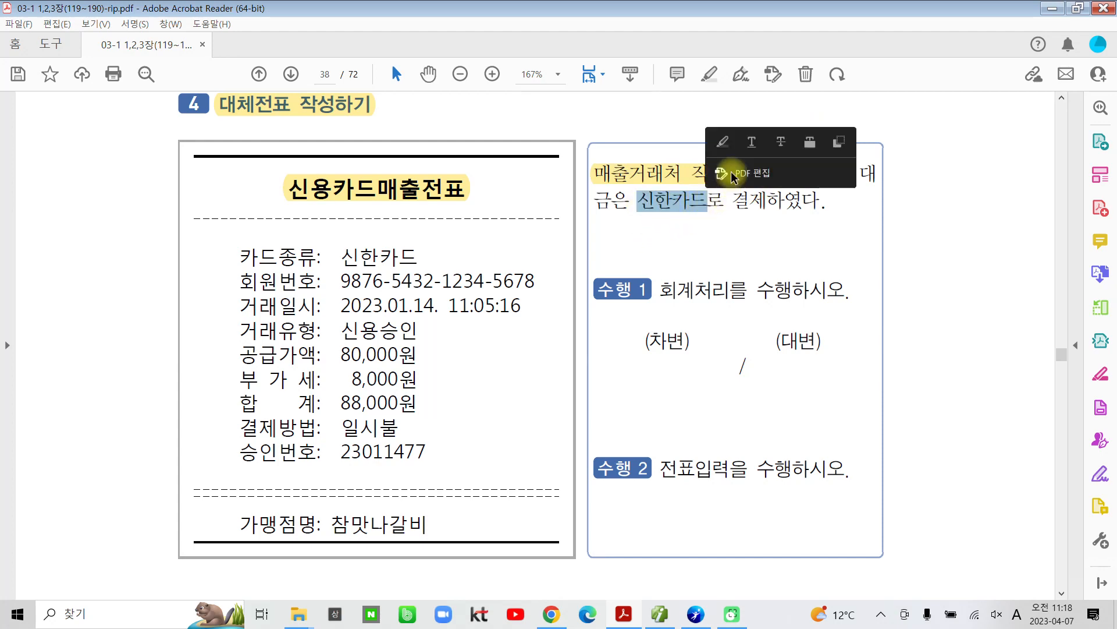
{"action": "left_click", "coordinate": [723, 142]}
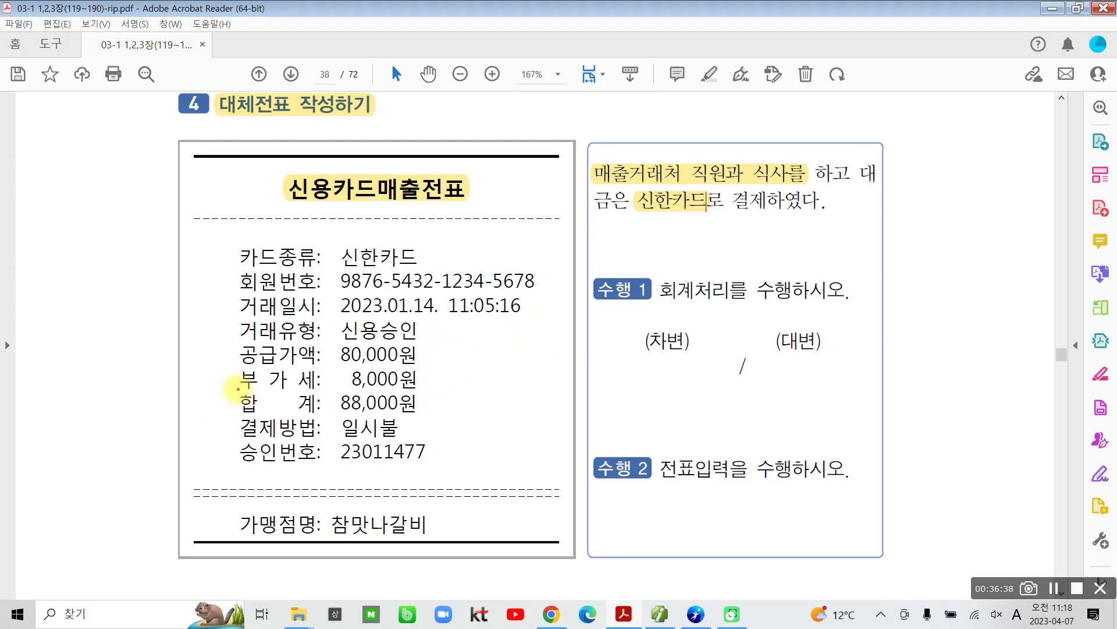
Draw blue boxes around the 부가세 and 가맹점명 rows of the card slip, and clear the marks.
{"action": "left_click_drag", "start_coordinate": [221, 366], "coordinate": [452, 397]}
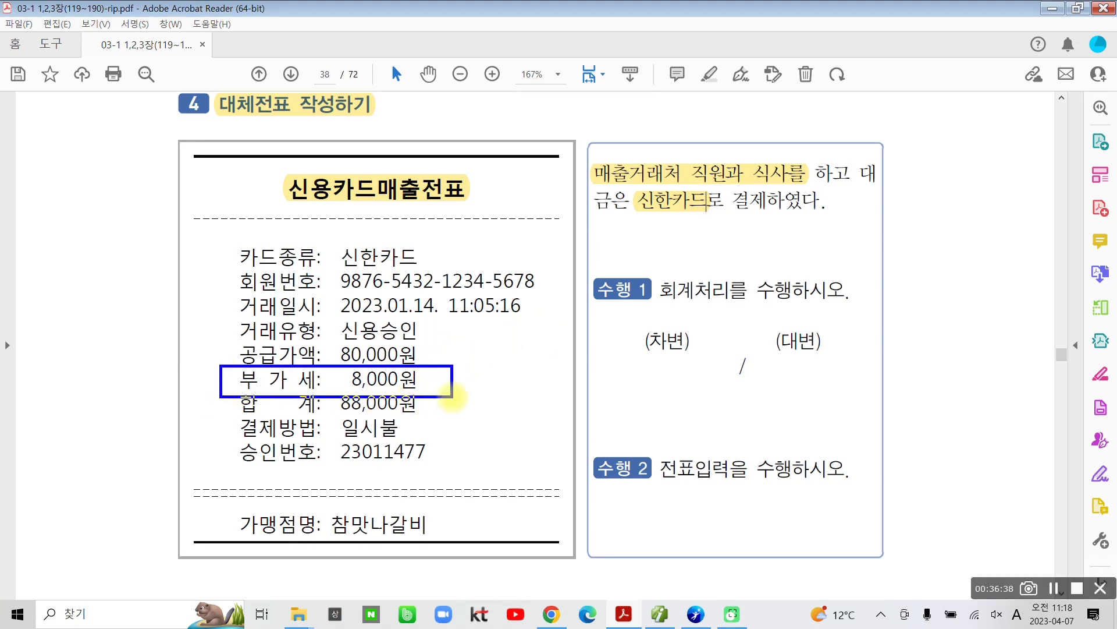
{"action": "left_click_drag", "start_coordinate": [209, 501], "coordinate": [448, 541]}
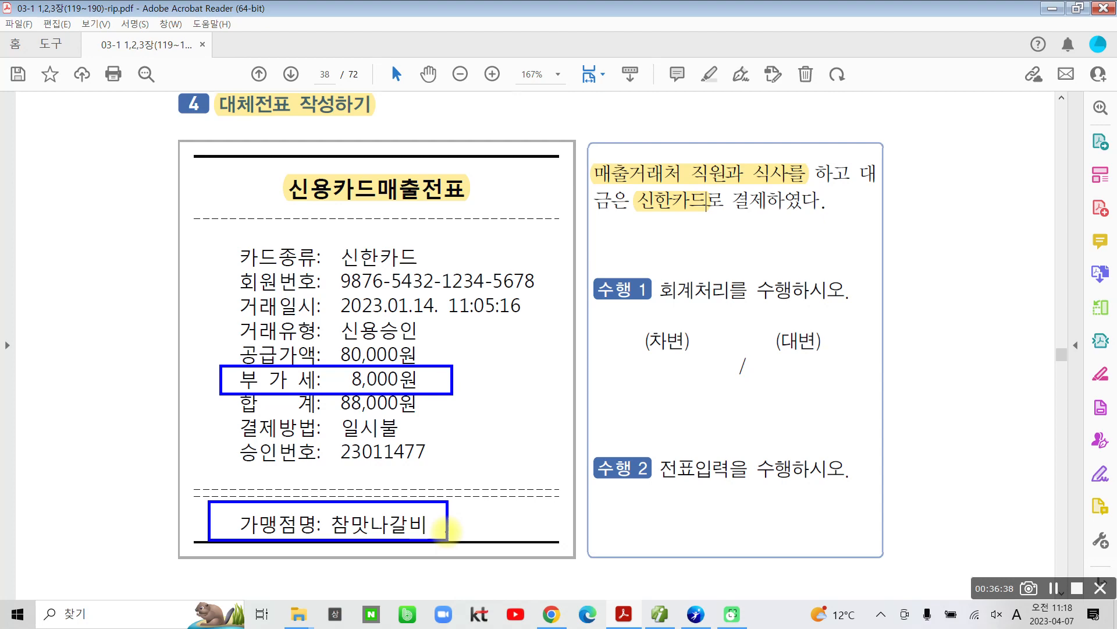
{"action": "left_click_drag", "start_coordinate": [476, 348], "coordinate": [534, 357]}
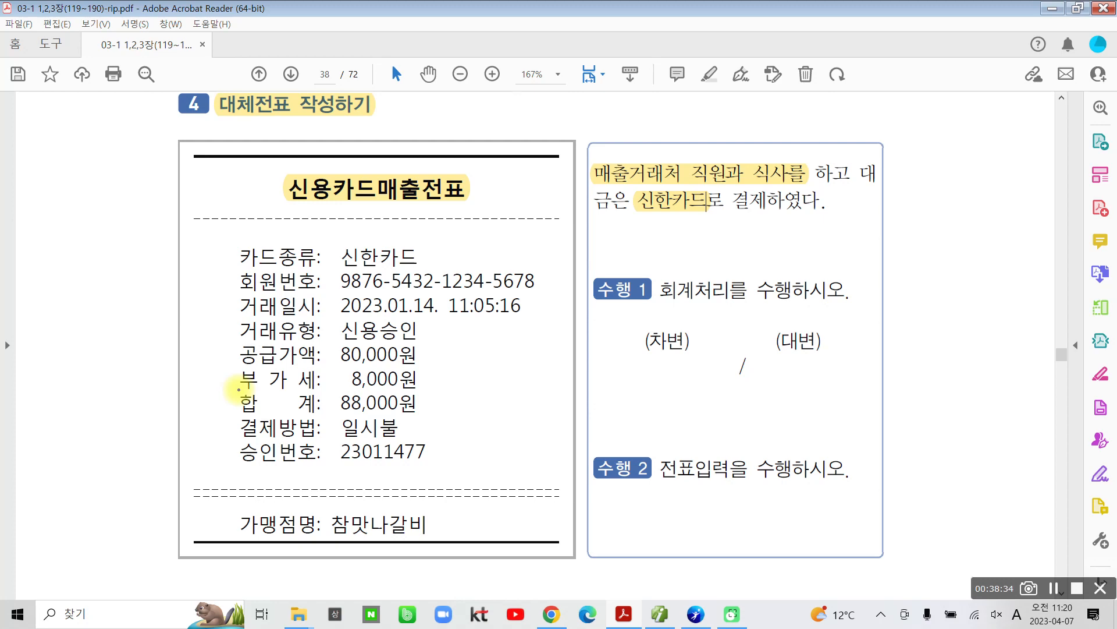
Circle 매출거래처 직원과 식사를 in blue and handwrite 접대비 above it.
{"action": "mouse_move", "coordinate": [604, 122]}
{"action": "left_mouse_down"}
{"action": "mouse_move", "coordinate": [640, 187]}
{"action": "mouse_move", "coordinate": [810, 153]}
{"action": "mouse_move", "coordinate": [597, 124]}
{"action": "mouse_move", "coordinate": [579, 138]}
{"action": "left_mouse_up"}
{"action": "mouse_move", "coordinate": [625, 71]}
{"action": "left_mouse_down"}
{"action": "mouse_move", "coordinate": [628, 117]}
{"action": "mouse_move", "coordinate": [663, 114]}
{"action": "left_mouse_up"}
{"action": "mouse_move", "coordinate": [695, 67]}
{"action": "left_mouse_down"}
{"action": "mouse_move", "coordinate": [671, 136]}
{"action": "mouse_move", "coordinate": [739, 107]}
{"action": "mouse_move", "coordinate": [760, 81]}
{"action": "mouse_move", "coordinate": [745, 131]}
{"action": "left_mouse_up"}
{"action": "mouse_move", "coordinate": [769, 86]}
{"action": "left_mouse_down"}
{"action": "mouse_move", "coordinate": [772, 116]}
{"action": "mouse_move", "coordinate": [793, 93]}
{"action": "mouse_move", "coordinate": [793, 111]}
{"action": "left_mouse_up"}
{"action": "left_click_drag", "start_coordinate": [815, 73], "coordinate": [789, 163]}
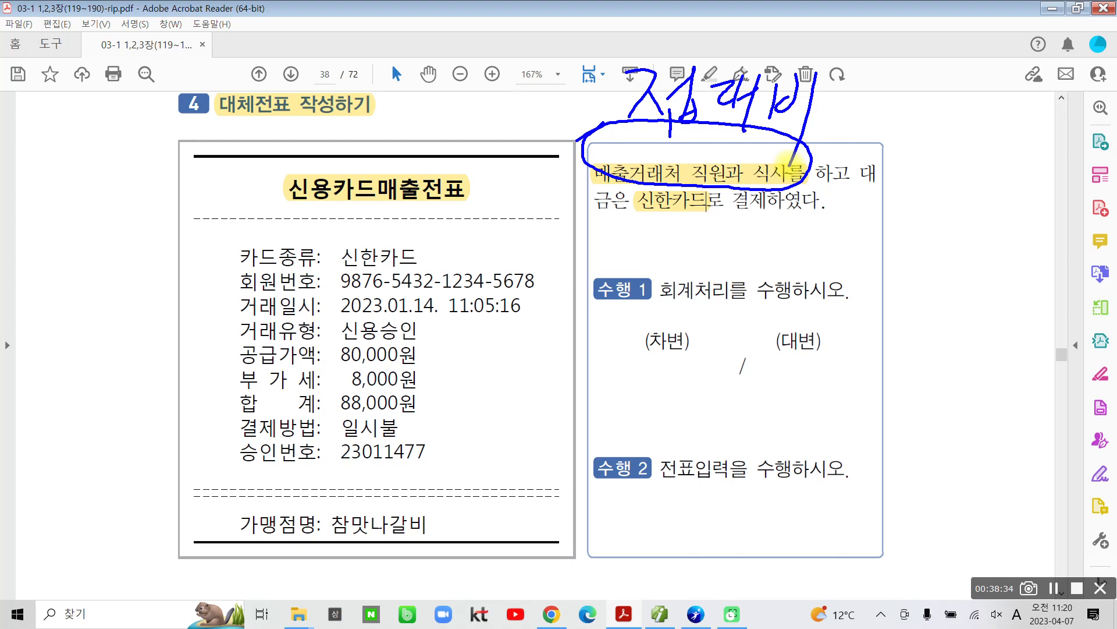
Circle 신한카드 in the exercise text and handwrite 미지급금 beside it.
{"action": "mouse_move", "coordinate": [640, 184]}
{"action": "left_mouse_down"}
{"action": "mouse_move", "coordinate": [622, 201]}
{"action": "mouse_move", "coordinate": [736, 237]}
{"action": "mouse_move", "coordinate": [763, 175]}
{"action": "mouse_move", "coordinate": [633, 187]}
{"action": "left_mouse_up"}
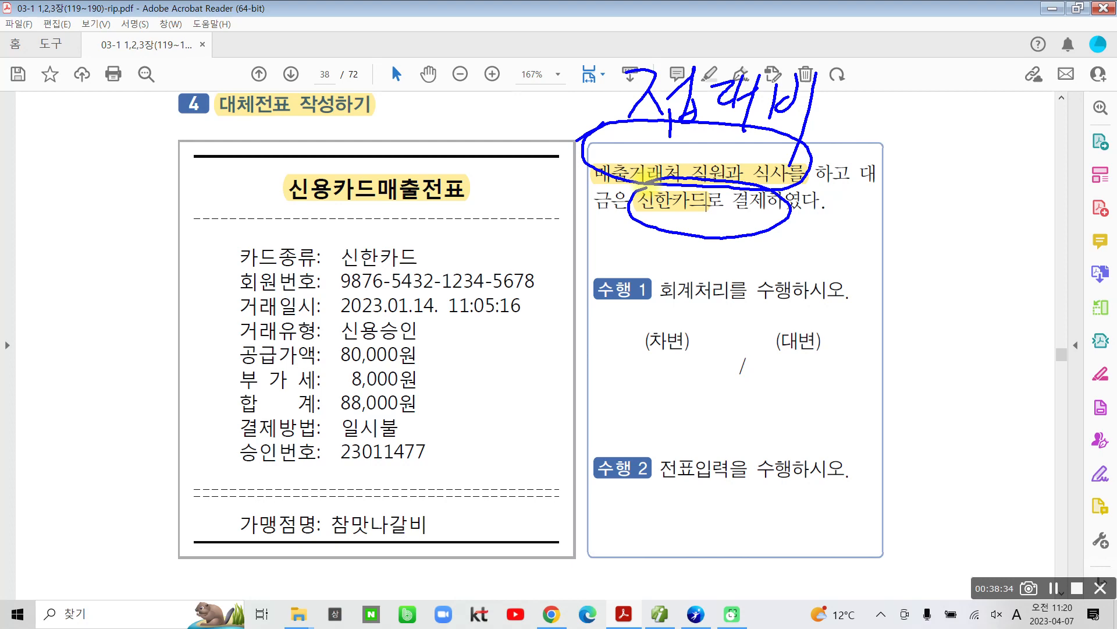
{"action": "mouse_move", "coordinate": [796, 221]}
{"action": "left_mouse_down"}
{"action": "mouse_move", "coordinate": [798, 253]}
{"action": "mouse_move", "coordinate": [827, 248]}
{"action": "left_mouse_up"}
{"action": "left_click_drag", "start_coordinate": [837, 201], "coordinate": [835, 269]}
{"action": "mouse_move", "coordinate": [841, 221]}
{"action": "left_mouse_down"}
{"action": "mouse_move", "coordinate": [845, 249]}
{"action": "mouse_move", "coordinate": [877, 257]}
{"action": "left_mouse_up"}
{"action": "left_click_drag", "start_coordinate": [893, 203], "coordinate": [885, 274]}
{"action": "mouse_move", "coordinate": [914, 201]}
{"action": "left_mouse_down"}
{"action": "mouse_move", "coordinate": [955, 235]}
{"action": "mouse_move", "coordinate": [912, 271]}
{"action": "mouse_move", "coordinate": [940, 265]}
{"action": "left_mouse_up"}
{"action": "left_click_drag", "start_coordinate": [971, 205], "coordinate": [996, 243]}
{"action": "mouse_move", "coordinate": [966, 256]}
{"action": "left_mouse_down"}
{"action": "mouse_move", "coordinate": [967, 282]}
{"action": "mouse_move", "coordinate": [992, 279]}
{"action": "left_mouse_up"}
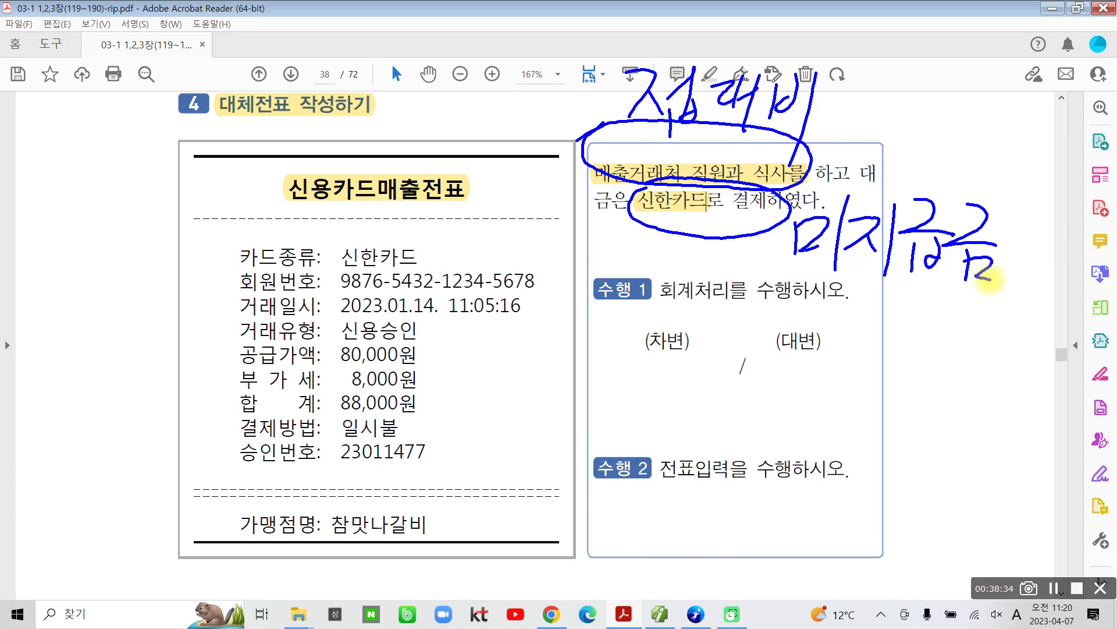
Circle 신한카드 in the slip's 카드종류 row and put parentheses around the handwritten 접대비.
{"action": "mouse_move", "coordinate": [335, 244]}
{"action": "left_mouse_down"}
{"action": "mouse_move", "coordinate": [434, 262]}
{"action": "mouse_move", "coordinate": [319, 247]}
{"action": "left_mouse_up"}
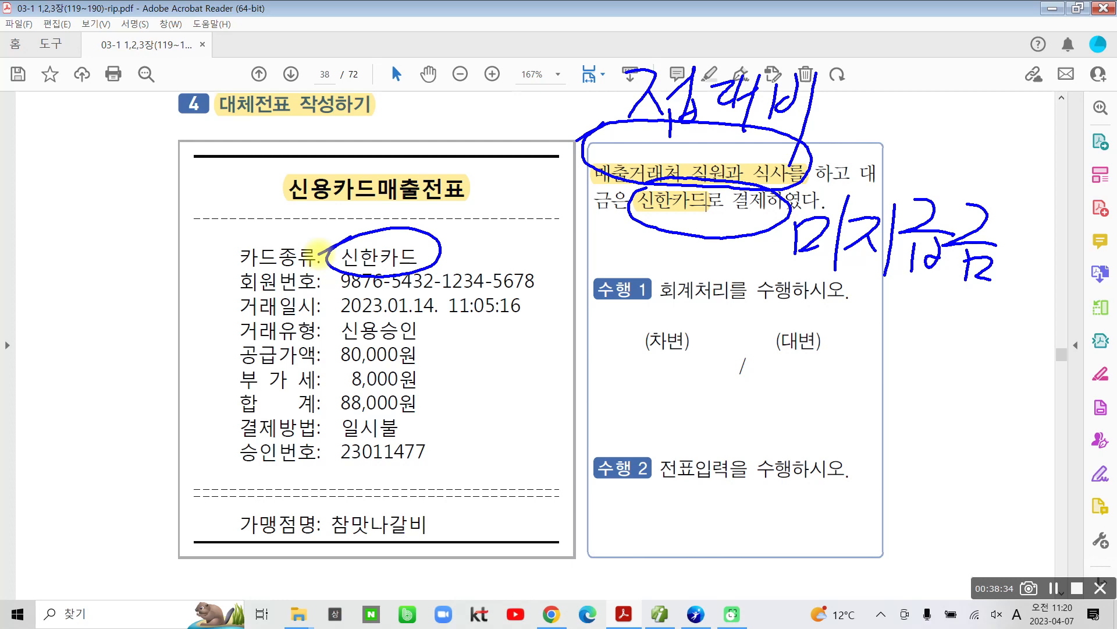
{"action": "mouse_move", "coordinate": [614, 53]}
{"action": "left_mouse_down"}
{"action": "mouse_move", "coordinate": [584, 107]}
{"action": "mouse_move", "coordinate": [596, 122]}
{"action": "left_mouse_up"}
{"action": "left_click_drag", "start_coordinate": [836, 65], "coordinate": [839, 128]}
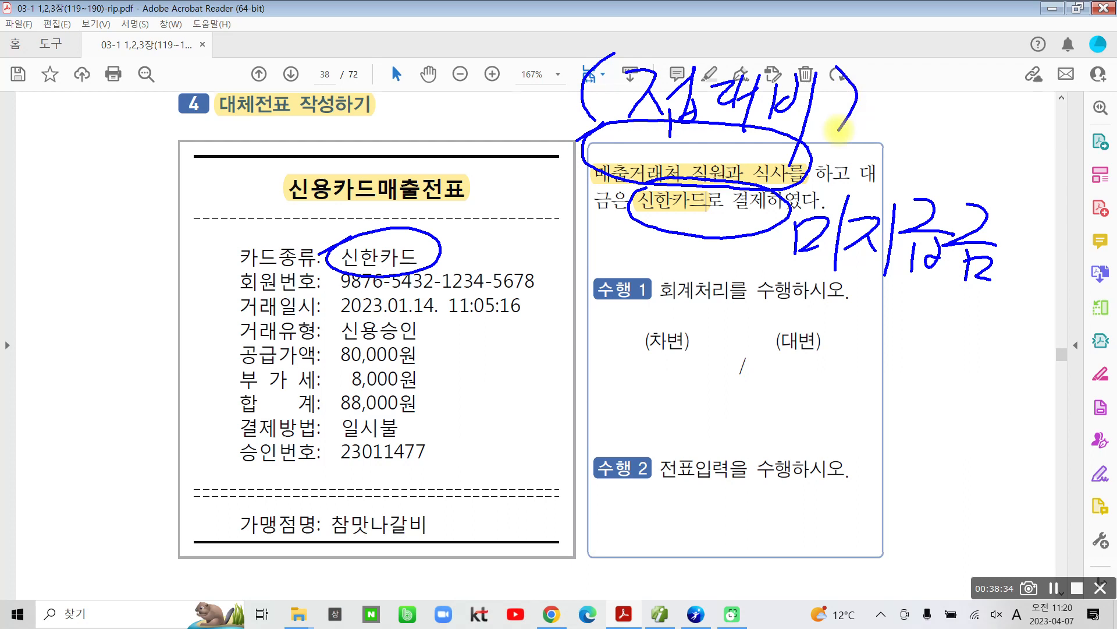
Handwrite 접대비 88,000 under 차변 of 수행 1 and circle the slip's 합계 row.
{"action": "mouse_move", "coordinate": [508, 351]}
{"action": "left_mouse_down"}
{"action": "mouse_move", "coordinate": [505, 384]}
{"action": "mouse_move", "coordinate": [552, 379]}
{"action": "left_mouse_up"}
{"action": "mouse_move", "coordinate": [559, 333]}
{"action": "left_mouse_down"}
{"action": "mouse_move", "coordinate": [554, 375]}
{"action": "mouse_move", "coordinate": [529, 397]}
{"action": "mouse_move", "coordinate": [605, 387]}
{"action": "left_mouse_up"}
{"action": "mouse_move", "coordinate": [614, 360]}
{"action": "left_mouse_down"}
{"action": "mouse_move", "coordinate": [614, 377]}
{"action": "mouse_move", "coordinate": [629, 378]}
{"action": "left_mouse_up"}
{"action": "mouse_move", "coordinate": [615, 365]}
{"action": "left_mouse_down"}
{"action": "mouse_move", "coordinate": [628, 364]}
{"action": "mouse_move", "coordinate": [628, 375]}
{"action": "left_mouse_up"}
{"action": "left_click_drag", "start_coordinate": [647, 334], "coordinate": [643, 389]}
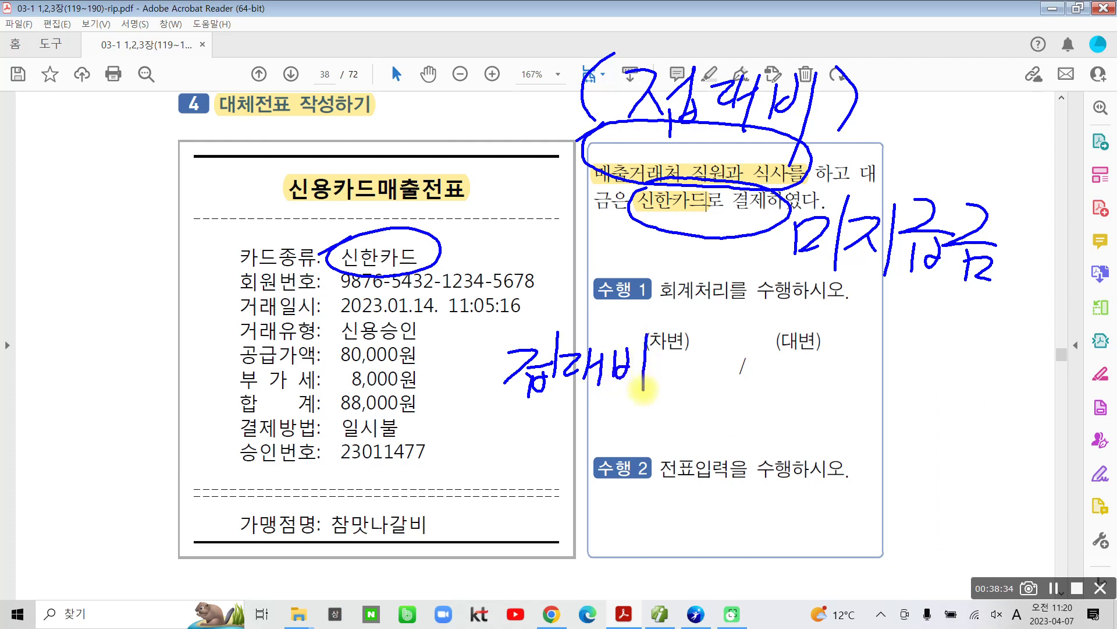
{"action": "mouse_move", "coordinate": [247, 391]}
{"action": "left_mouse_down"}
{"action": "mouse_move", "coordinate": [279, 429]}
{"action": "mouse_move", "coordinate": [445, 401]}
{"action": "mouse_move", "coordinate": [250, 402]}
{"action": "left_mouse_up"}
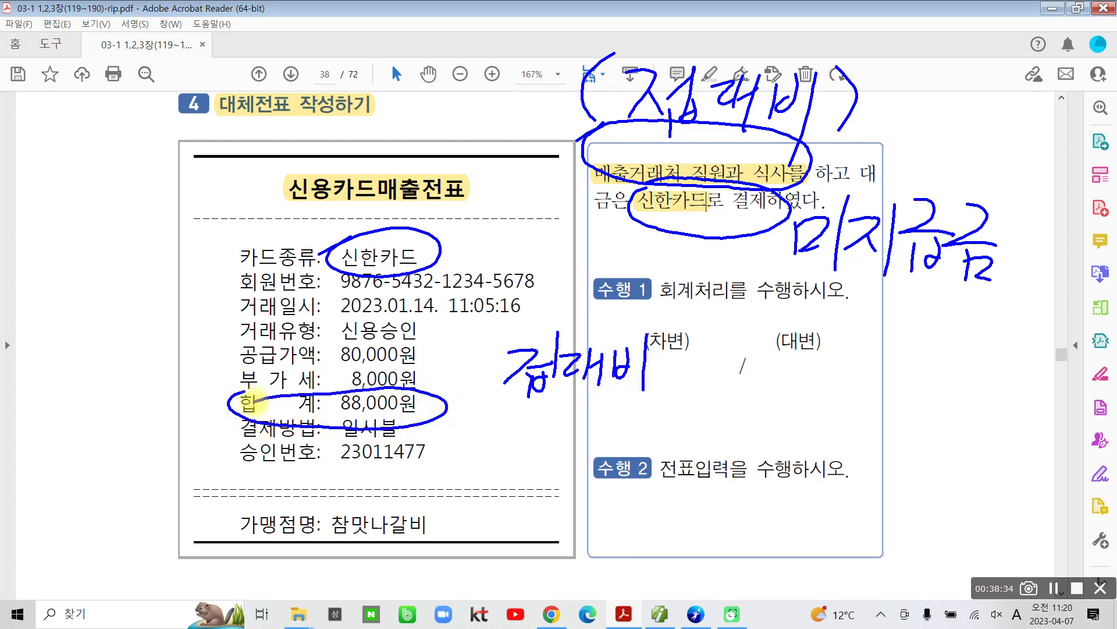
{"action": "mouse_move", "coordinate": [619, 393]}
{"action": "left_mouse_down"}
{"action": "mouse_move", "coordinate": [606, 416]}
{"action": "mouse_move", "coordinate": [620, 382]}
{"action": "mouse_move", "coordinate": [623, 419]}
{"action": "mouse_move", "coordinate": [640, 401]}
{"action": "mouse_move", "coordinate": [637, 435]}
{"action": "left_mouse_up"}
{"action": "mouse_move", "coordinate": [664, 396]}
{"action": "left_mouse_down"}
{"action": "mouse_move", "coordinate": [657, 408]}
{"action": "mouse_move", "coordinate": [696, 396]}
{"action": "left_mouse_up"}
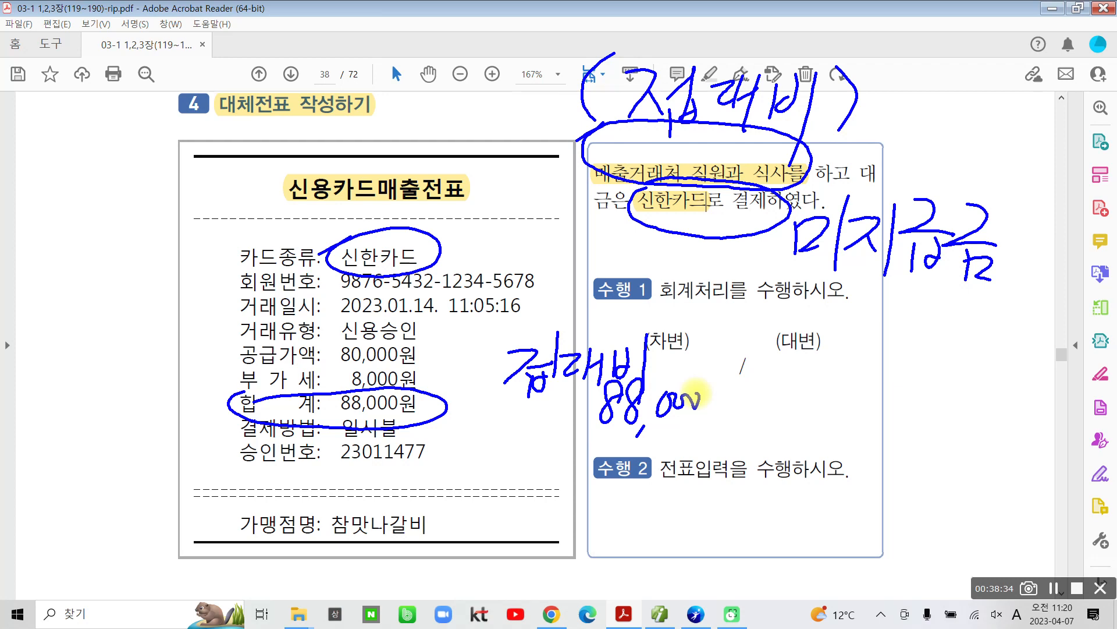
Underline the handwritten 미지급금 beside the exercise text and handwrite 미지급금 under 대변 of 수행 1.
{"action": "left_click_drag", "start_coordinate": [822, 284], "coordinate": [996, 282]}
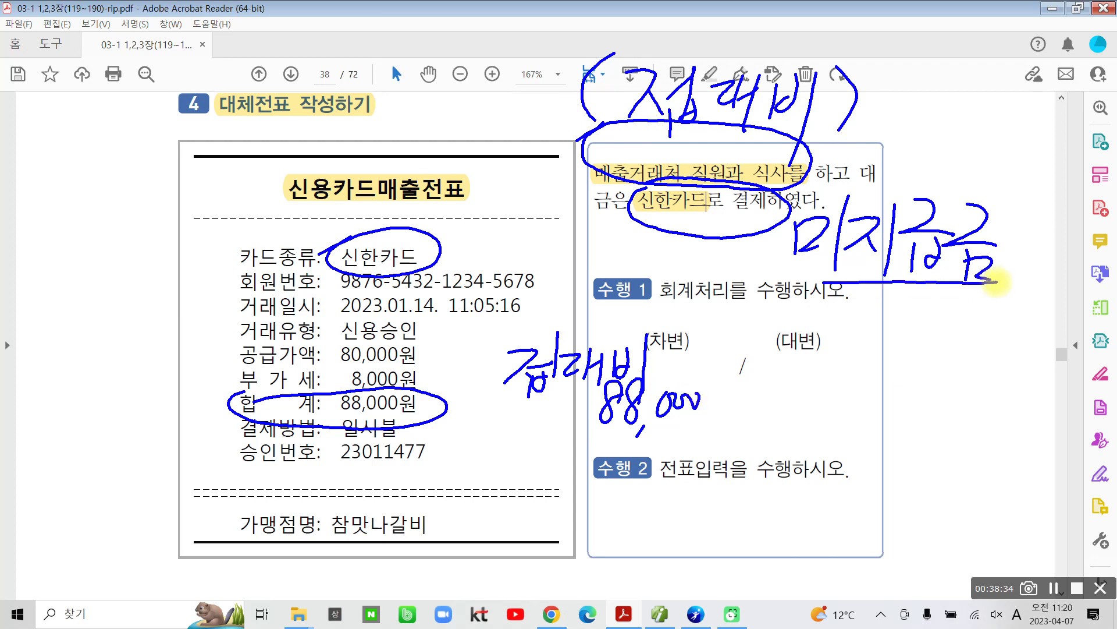
{"action": "left_click_drag", "start_coordinate": [784, 363], "coordinate": [781, 403]}
{"action": "left_click_drag", "start_coordinate": [791, 367], "coordinate": [815, 391]}
{"action": "mouse_move", "coordinate": [829, 351]}
{"action": "left_mouse_down"}
{"action": "mouse_move", "coordinate": [826, 409]}
{"action": "mouse_move", "coordinate": [838, 389]}
{"action": "mouse_move", "coordinate": [864, 402]}
{"action": "left_mouse_up"}
{"action": "mouse_move", "coordinate": [873, 350]}
{"action": "left_mouse_down"}
{"action": "mouse_move", "coordinate": [869, 410]}
{"action": "mouse_move", "coordinate": [907, 365]}
{"action": "mouse_move", "coordinate": [918, 370]}
{"action": "left_mouse_up"}
{"action": "mouse_move", "coordinate": [889, 384]}
{"action": "left_mouse_down"}
{"action": "mouse_move", "coordinate": [888, 400]}
{"action": "mouse_move", "coordinate": [909, 407]}
{"action": "left_mouse_up"}
{"action": "mouse_move", "coordinate": [903, 355]}
{"action": "left_mouse_down"}
{"action": "mouse_move", "coordinate": [931, 375]}
{"action": "mouse_move", "coordinate": [957, 374]}
{"action": "left_mouse_up"}
{"action": "left_click_drag", "start_coordinate": [908, 387], "coordinate": [930, 402]}
{"action": "left_click_drag", "start_coordinate": [920, 402], "coordinate": [934, 402]}
Handwrite (신한) after 미지급금 under 대변 and write 88,000 beneath it.
{"action": "left_click_drag", "start_coordinate": [965, 355], "coordinate": [963, 404]}
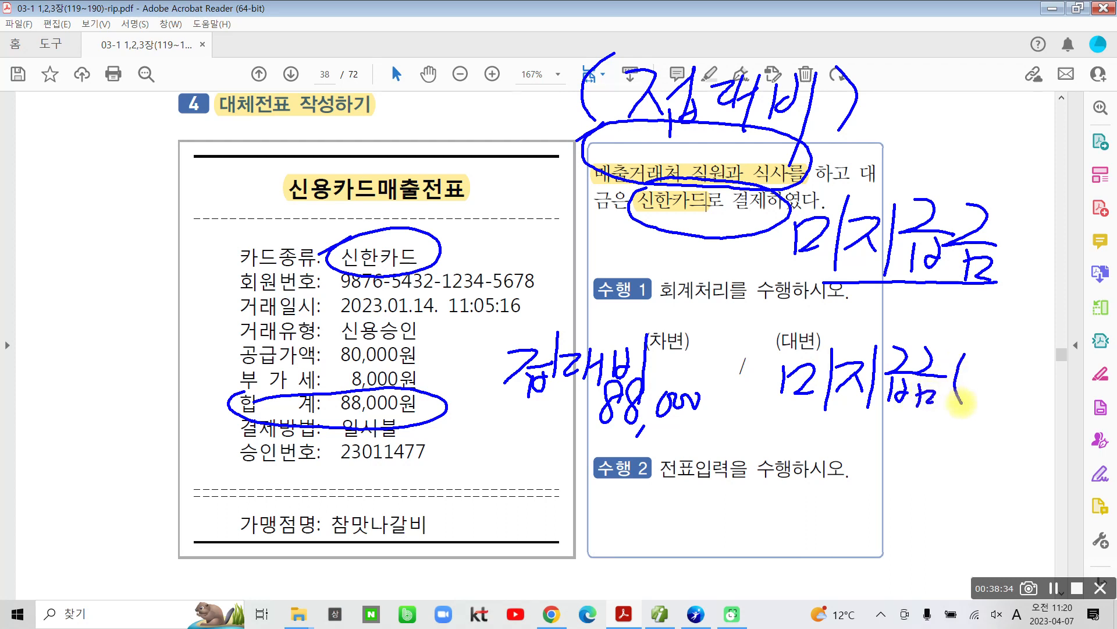
{"action": "mouse_move", "coordinate": [978, 358]}
{"action": "left_mouse_down"}
{"action": "mouse_move", "coordinate": [959, 385]}
{"action": "mouse_move", "coordinate": [987, 383]}
{"action": "left_mouse_up"}
{"action": "left_click_drag", "start_coordinate": [998, 339], "coordinate": [986, 406]}
{"action": "left_click_drag", "start_coordinate": [1011, 340], "coordinate": [1020, 361]}
{"action": "left_click_drag", "start_coordinate": [1000, 366], "coordinate": [1034, 393]}
{"action": "mouse_move", "coordinate": [1037, 371]}
{"action": "left_mouse_down"}
{"action": "mouse_move", "coordinate": [1056, 371]}
{"action": "mouse_move", "coordinate": [1033, 398]}
{"action": "left_mouse_up"}
{"action": "mouse_move", "coordinate": [1065, 355]}
{"action": "left_mouse_down"}
{"action": "mouse_move", "coordinate": [1056, 405]}
{"action": "mouse_move", "coordinate": [1032, 415]}
{"action": "left_mouse_up"}
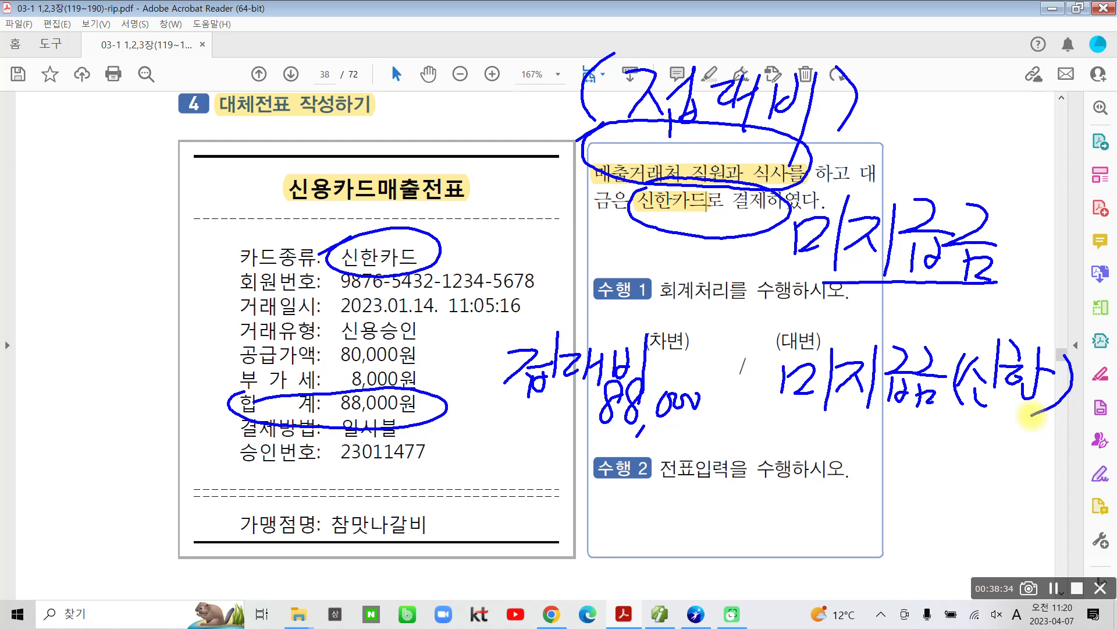
{"action": "mouse_move", "coordinate": [926, 422]}
{"action": "left_mouse_down"}
{"action": "mouse_move", "coordinate": [908, 443]}
{"action": "mouse_move", "coordinate": [924, 452]}
{"action": "mouse_move", "coordinate": [943, 438]}
{"action": "mouse_move", "coordinate": [933, 457]}
{"action": "left_mouse_up"}
{"action": "mouse_move", "coordinate": [956, 436]}
{"action": "left_mouse_down"}
{"action": "mouse_move", "coordinate": [969, 445]}
{"action": "mouse_move", "coordinate": [1016, 436]}
{"action": "left_mouse_up"}
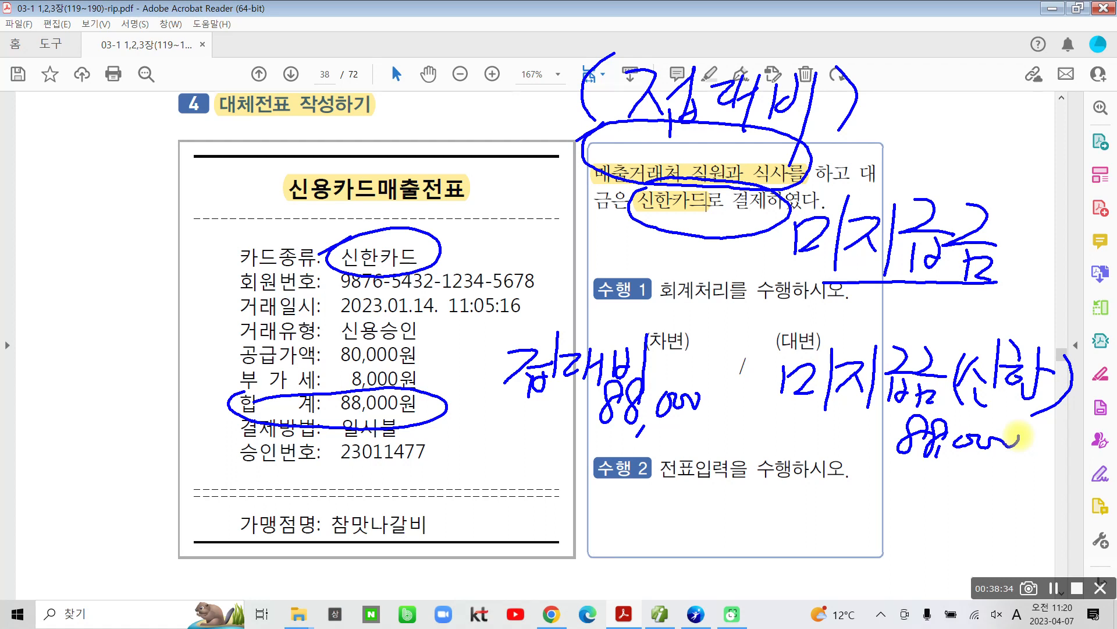
{"action": "mouse_move", "coordinate": [284, 139]}
{"action": "left_mouse_down"}
{"action": "mouse_move", "coordinate": [250, 149]}
{"action": "mouse_move", "coordinate": [305, 102]}
{"action": "mouse_move", "coordinate": [279, 163]}
{"action": "left_mouse_up"}
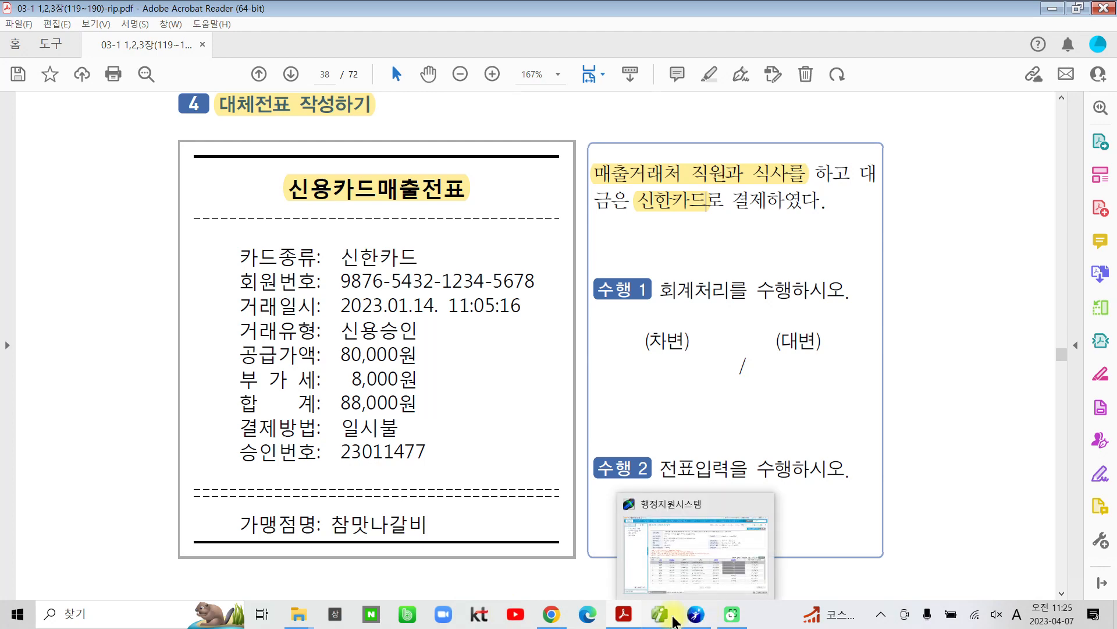
Switch to the accounting program's 일반전표입력 and set the voucher date to January 14.
{"action": "left_click", "coordinate": [665, 618]}
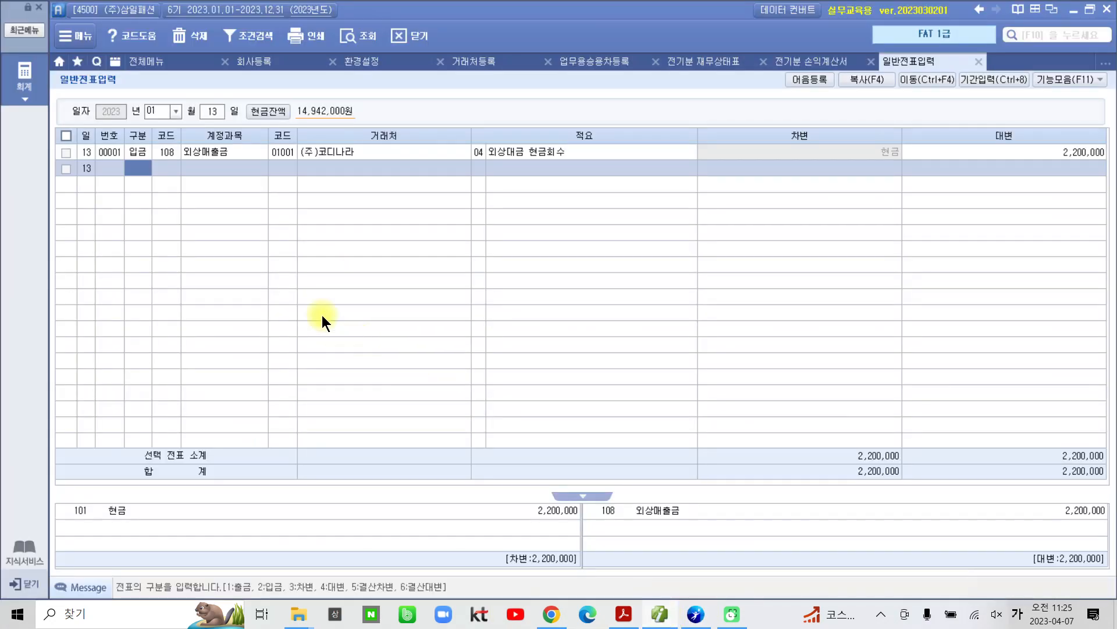
{"action": "left_click", "coordinate": [219, 111]}
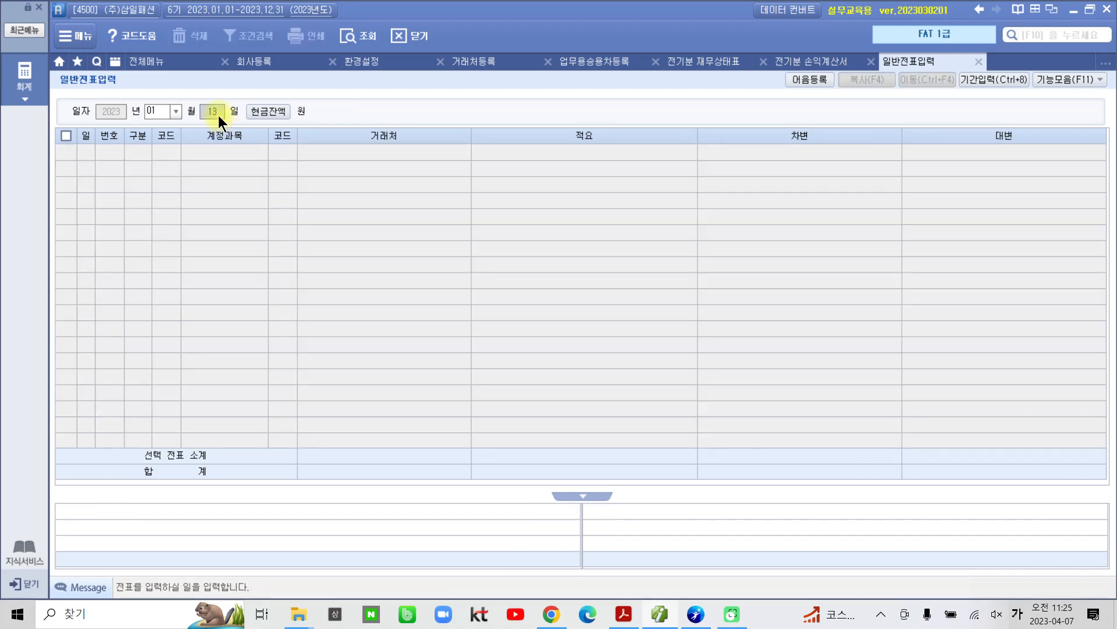
{"action": "type", "text": "4"}
{"action": "key", "text": "Return"}
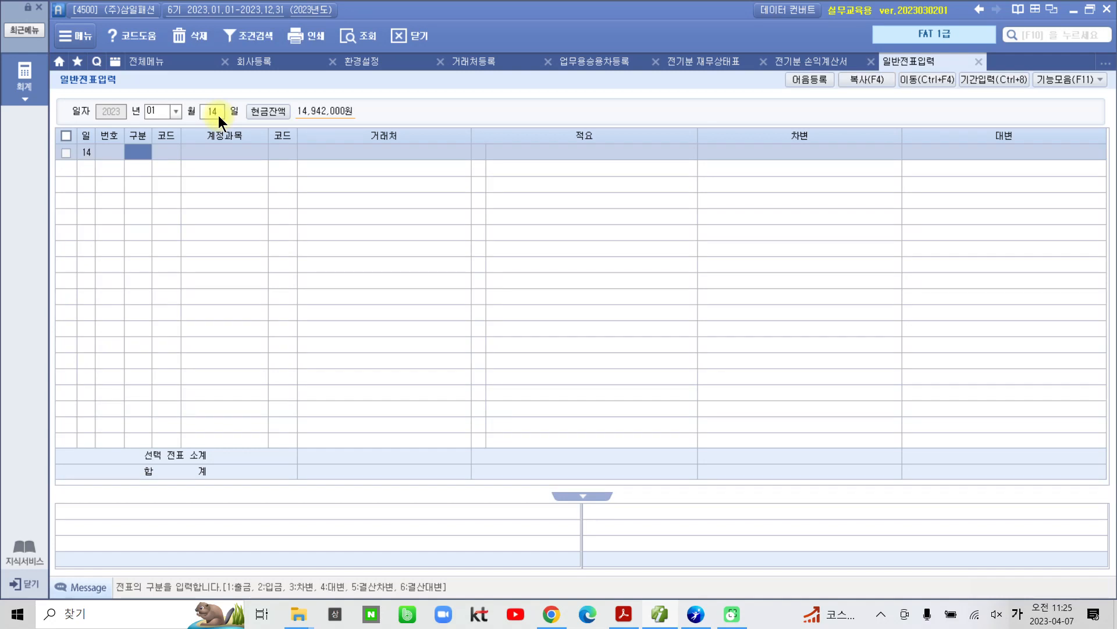
Start a 차변 line on the 14th with account 813 접대비.
{"action": "type", "text": "3"}
{"action": "key", "text": "Return"}
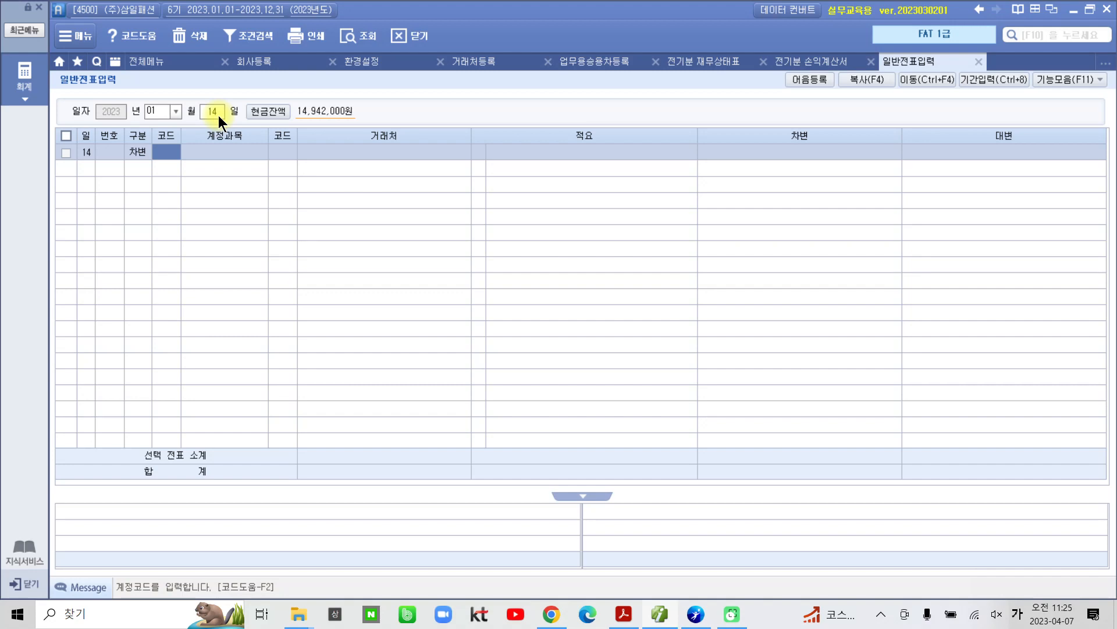
{"action": "type", "text": "접ㄷㅐ"}
{"action": "key", "text": "Return"}
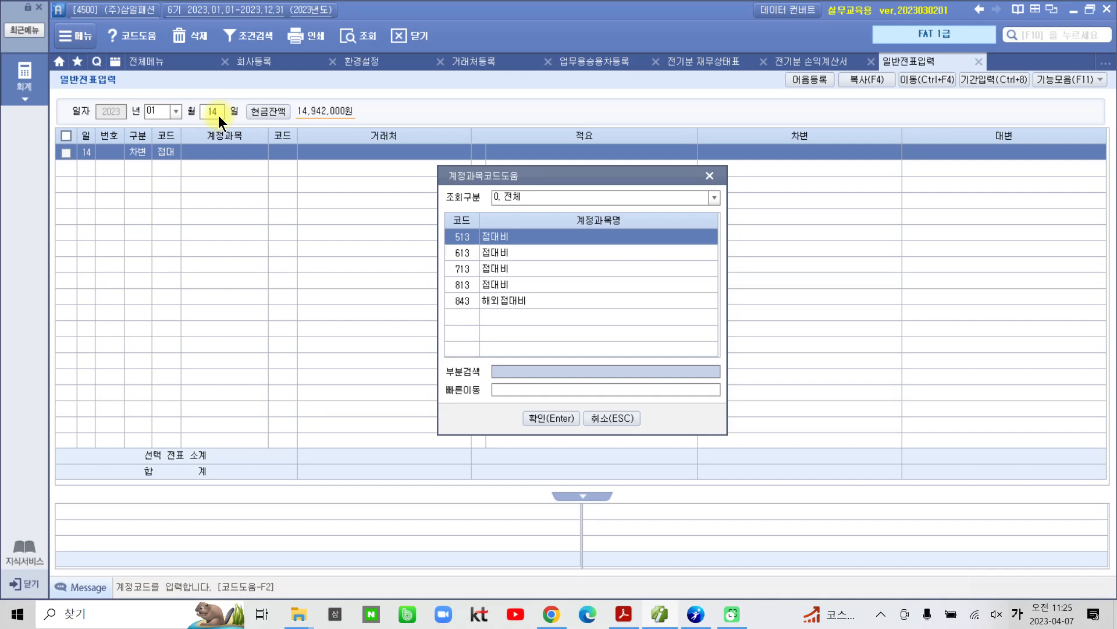
{"action": "key", "text": "Down"}
{"action": "key", "text": "Down"}
{"action": "key", "text": "Down"}
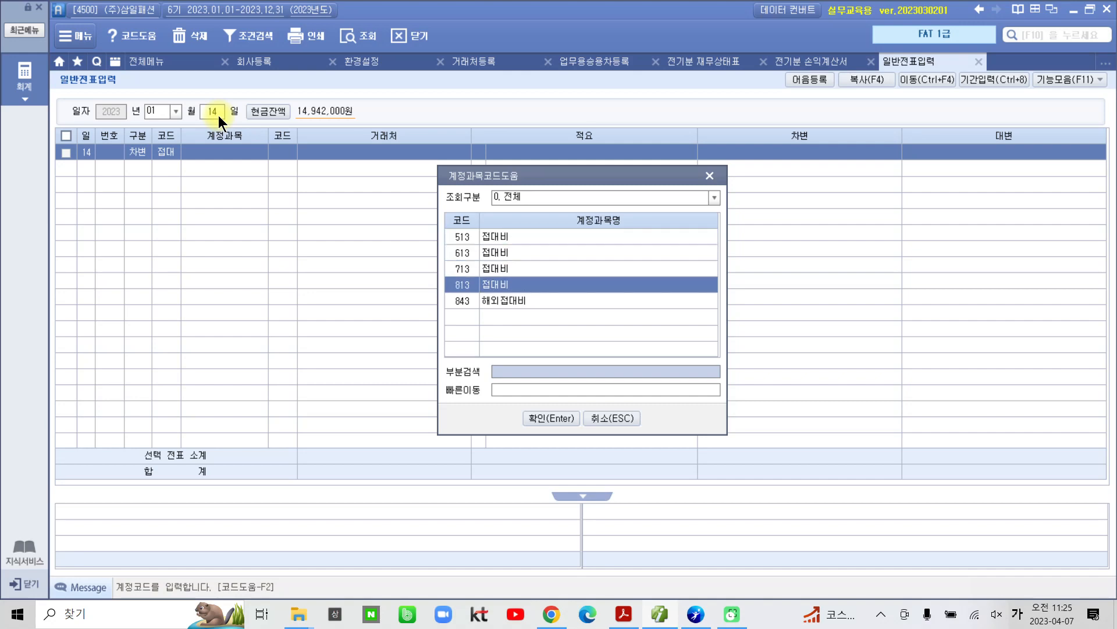
{"action": "key", "text": "Return"}
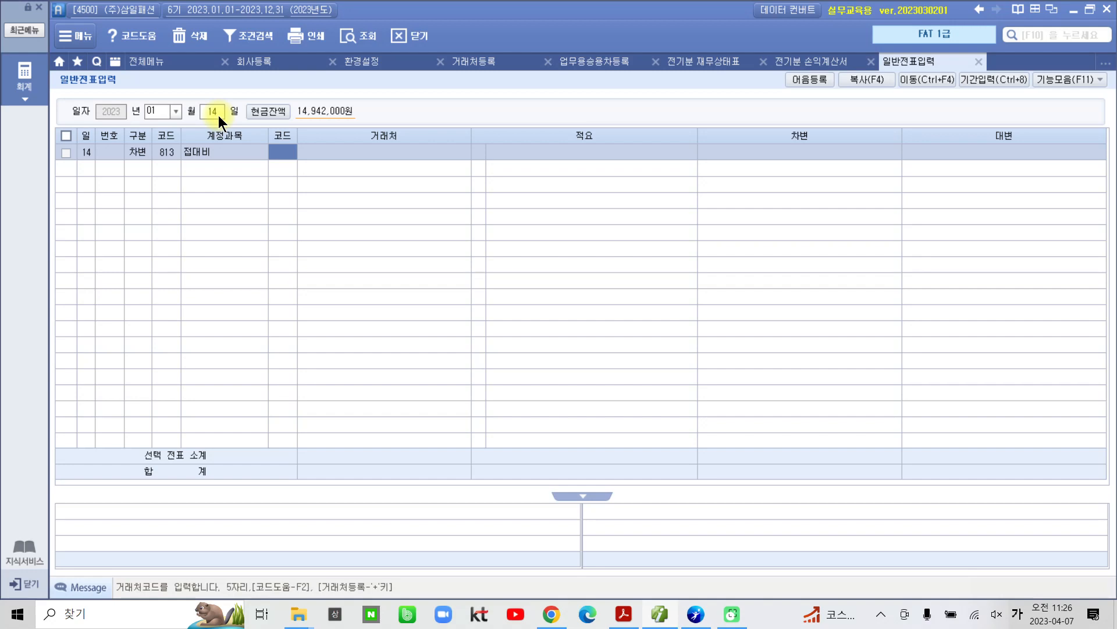
Complete the 접대비 line with 거래처 참맛나갈비, 적요 01 거래처 접대비/신용카드(법인) and a 차변 amount of 88,000.
{"action": "key", "text": "Return"}
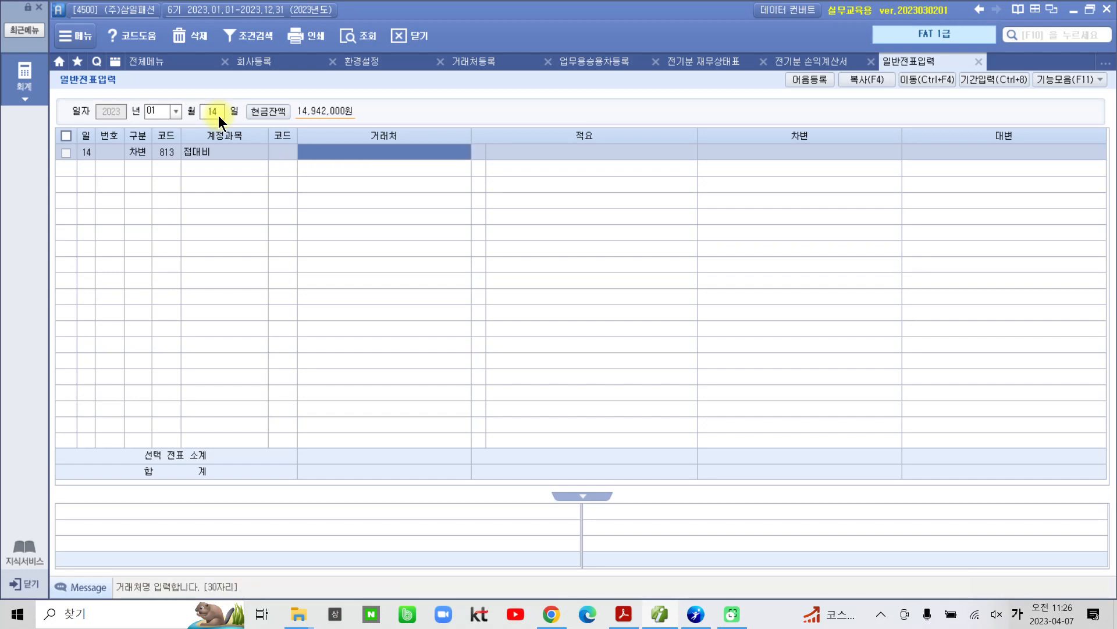
{"action": "type", "text": "참맛"}
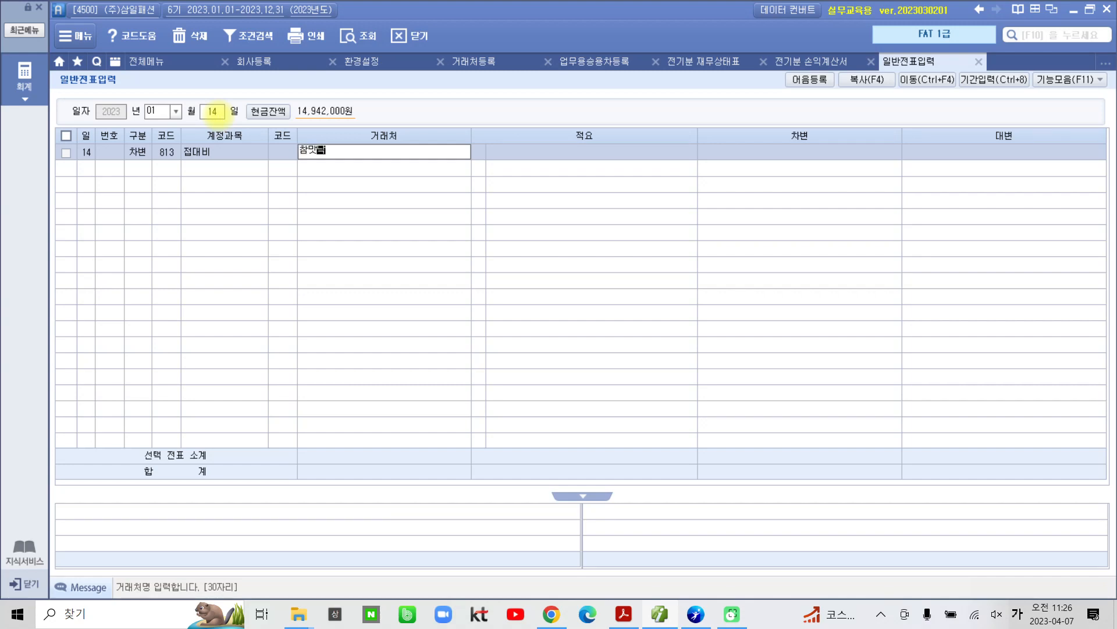
{"action": "type", "text": "나갈비"}
{"action": "key", "text": "Return"}
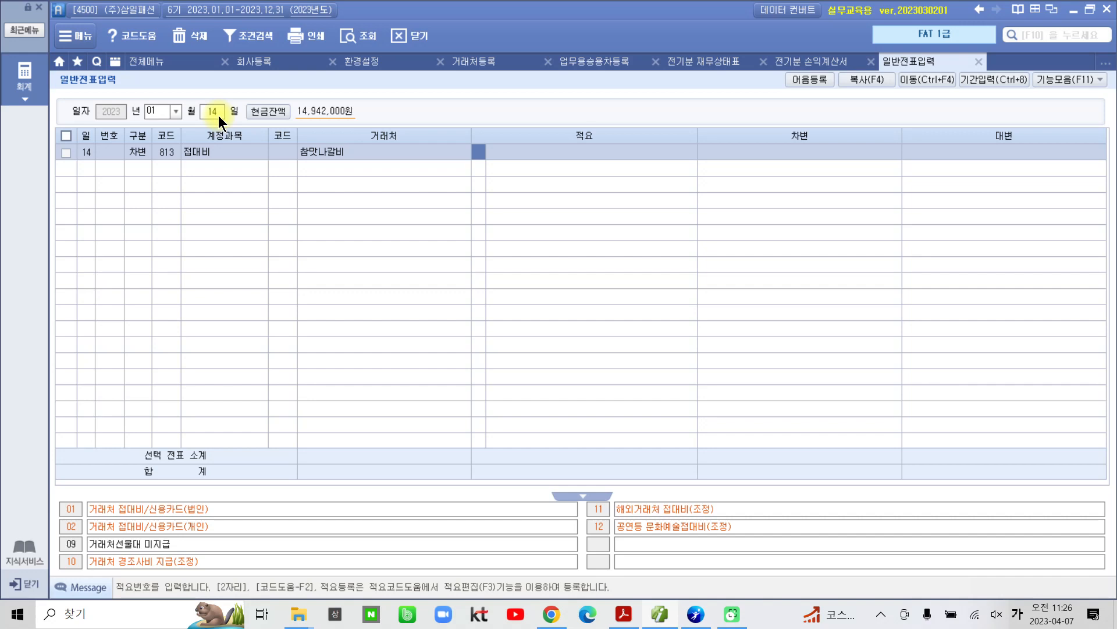
{"action": "type", "text": "1"}
{"action": "key", "text": "Return"}
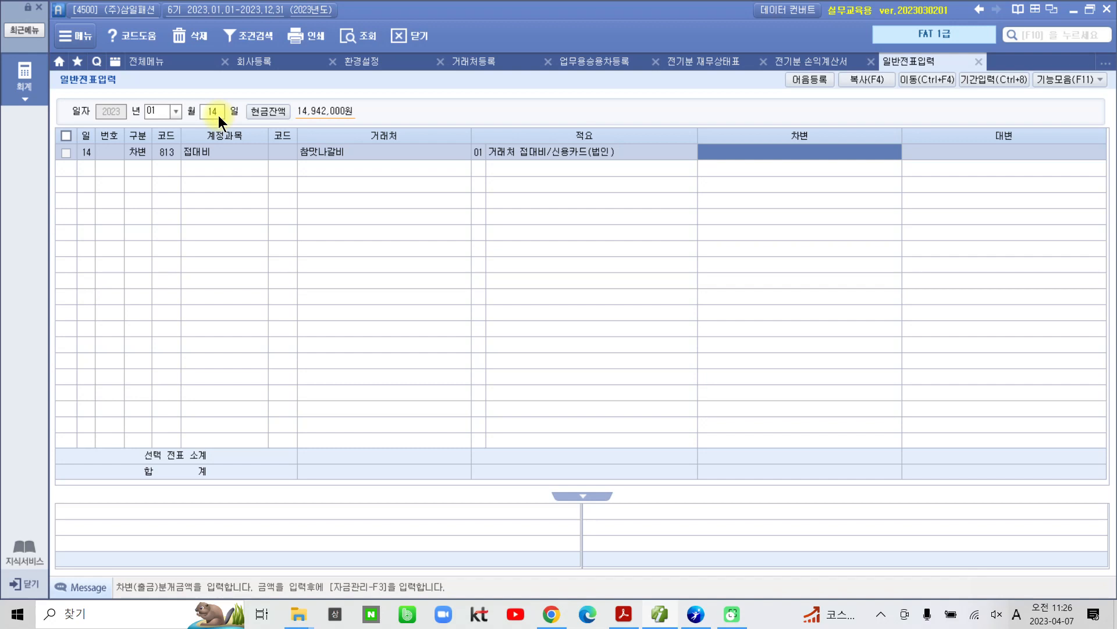
{"action": "type", "text": "880000"}
{"action": "key", "text": "Return"}
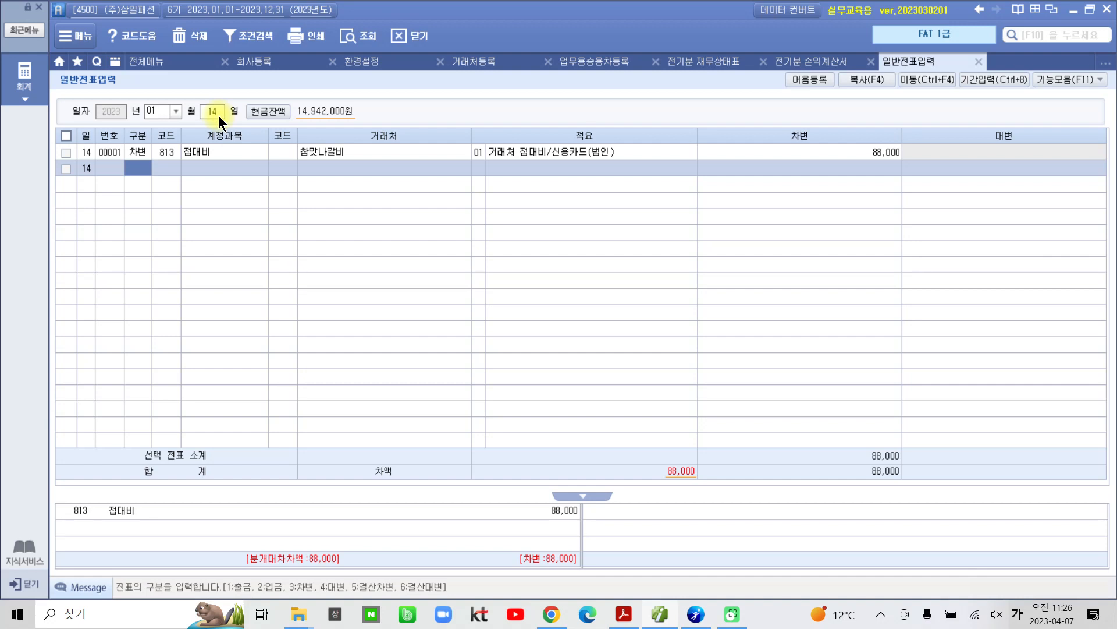
Add a 대변 line with account 253 미지급금.
{"action": "type", "text": "4"}
{"action": "key", "text": "Return"}
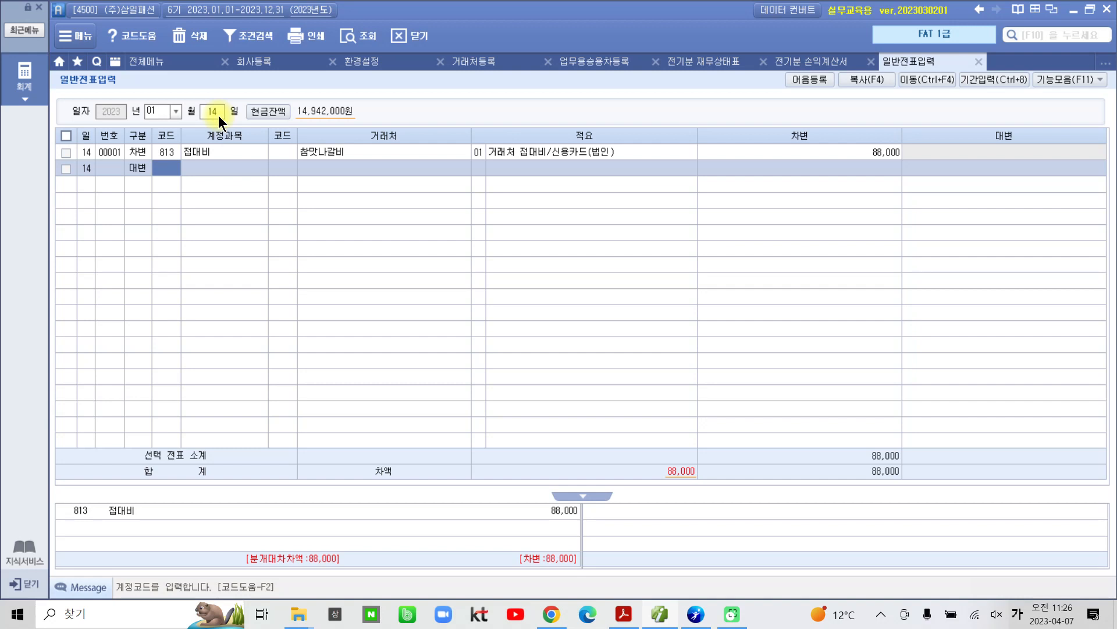
{"action": "type", "text": "미지"}
{"action": "key", "text": "Return"}
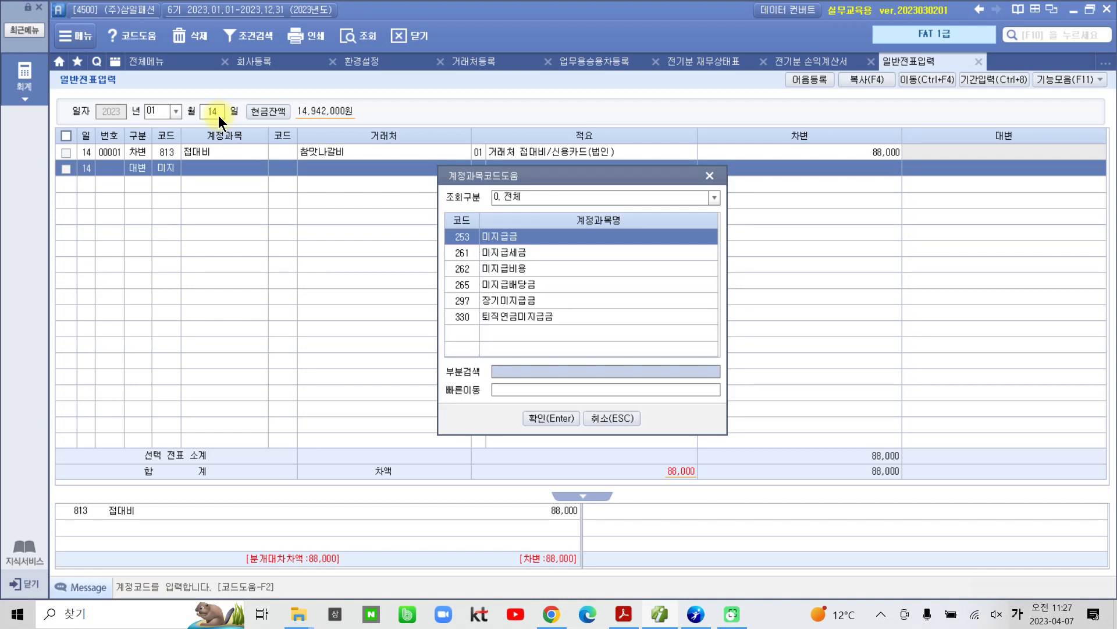
{"action": "key", "text": "Return"}
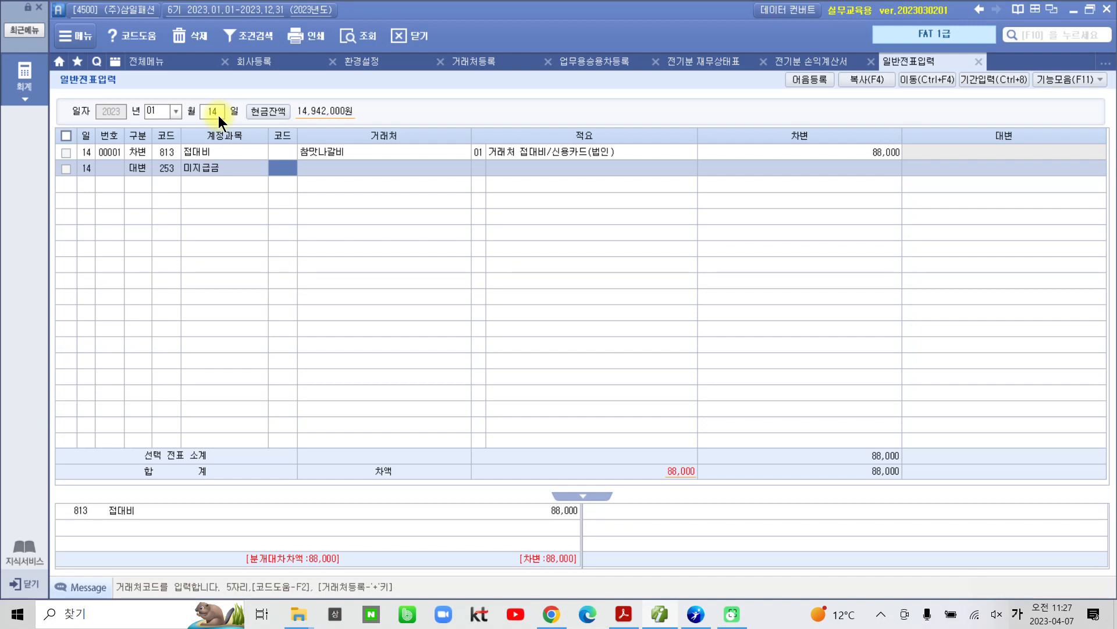
Set the 미지급금 line's 거래처 to 신한카드, leave its 적요 code blank, and accept 88,000 as the 대변 amount.
{"action": "type", "text": "신협"}
{"action": "key", "text": "Return"}
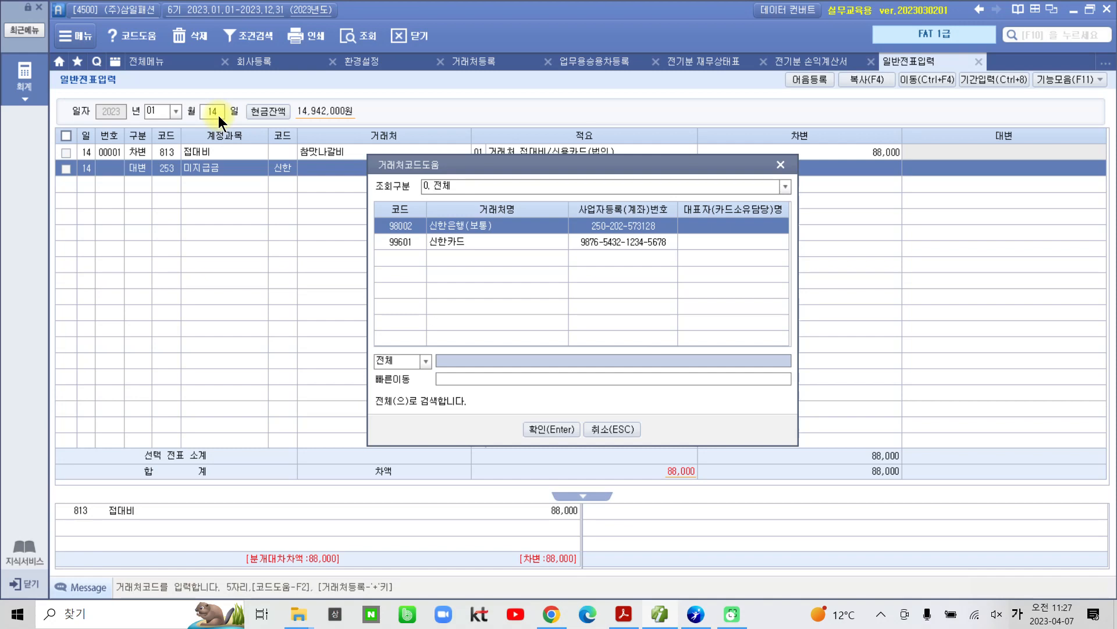
{"action": "key", "text": "Down"}
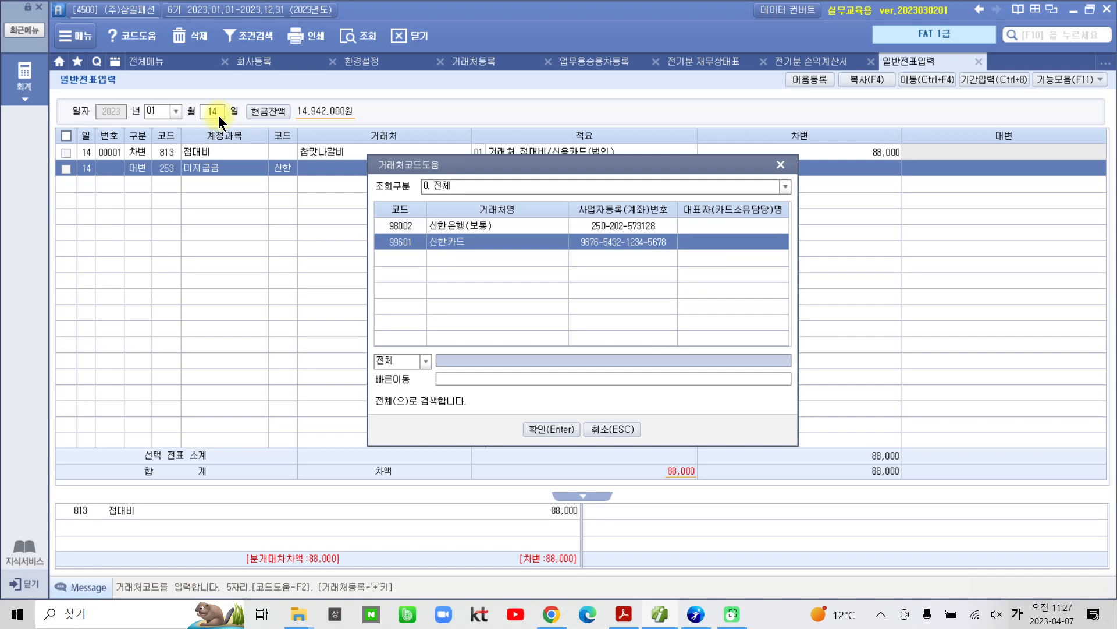
{"action": "key", "text": "Return"}
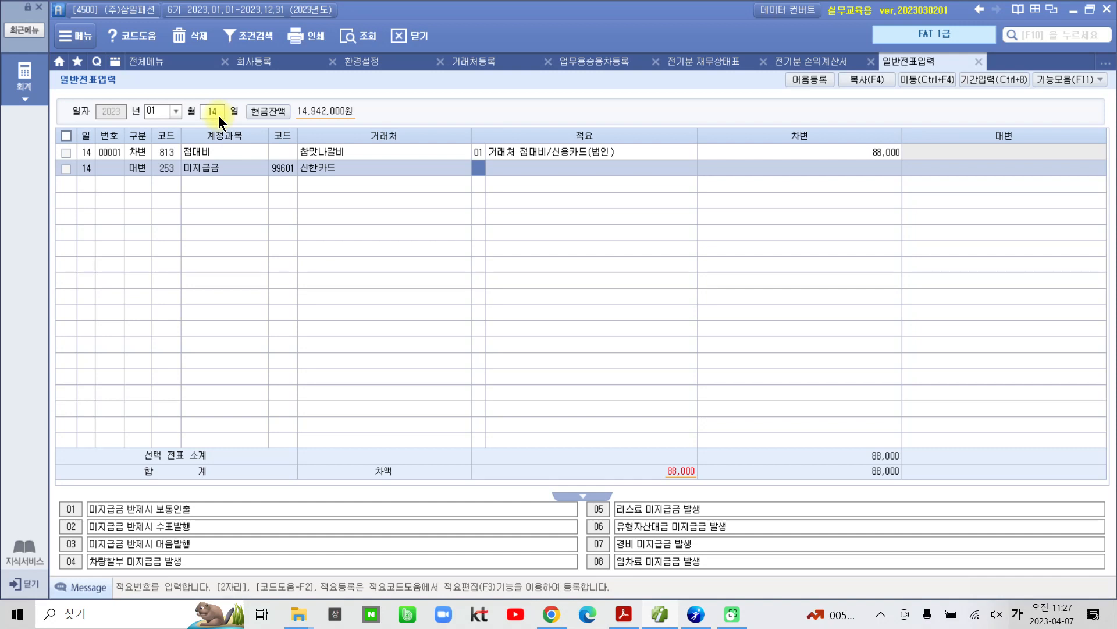
{"action": "key", "text": "Return"}
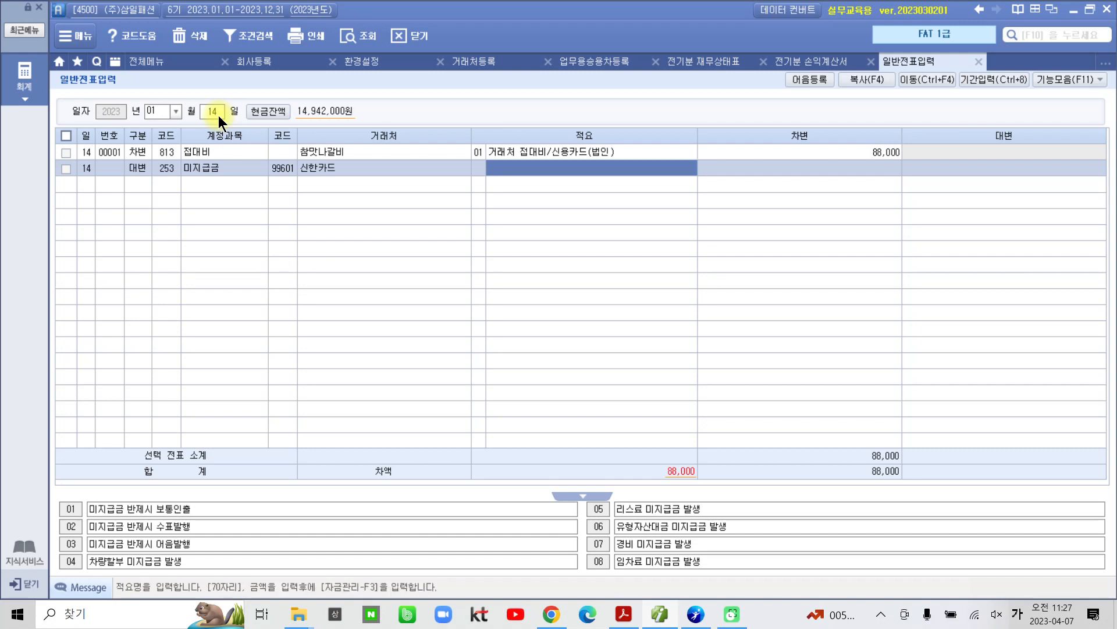
{"action": "key", "text": "Return"}
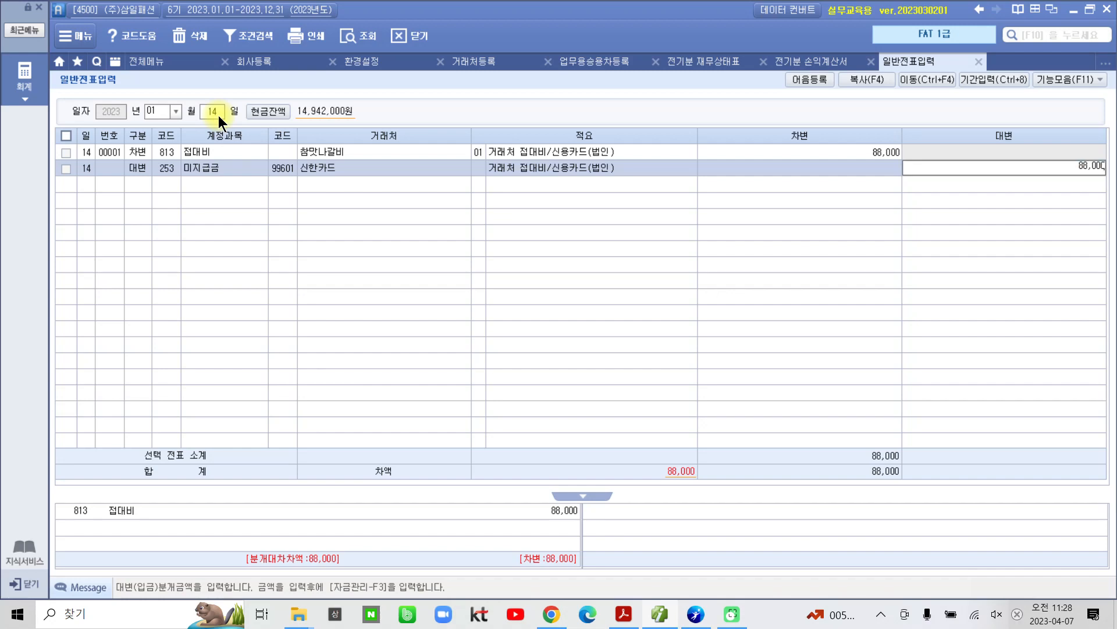
{"action": "key", "text": "Return"}
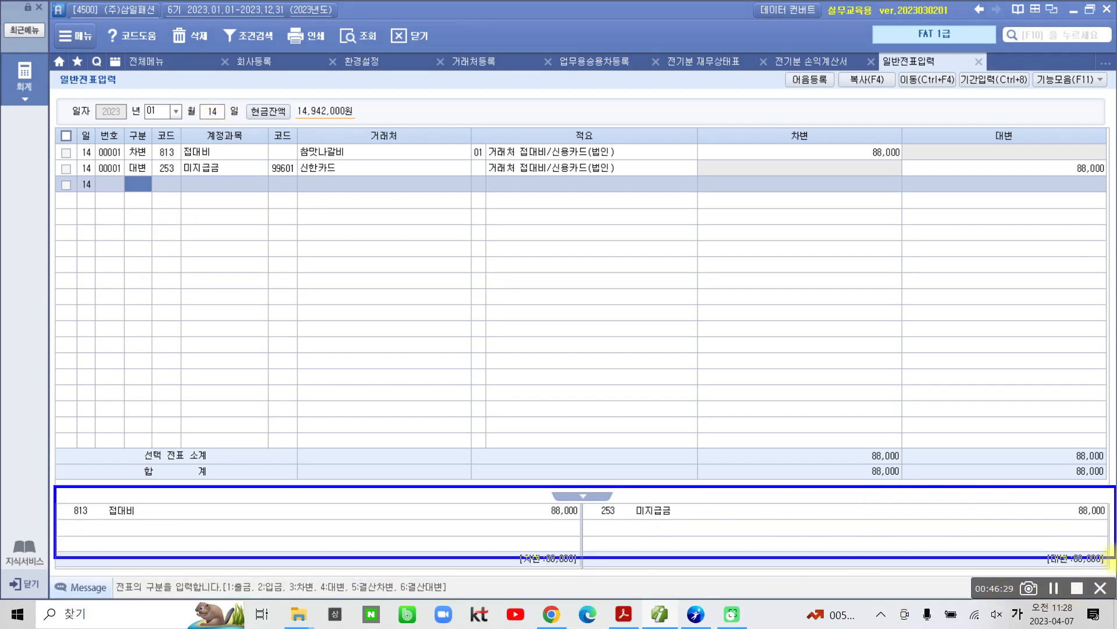
Mark the journal entry summary below the voucher grid by underlining 접대비 and 미지급금 in blue.
{"action": "left_click_drag", "start_coordinate": [90, 522], "coordinate": [167, 524]}
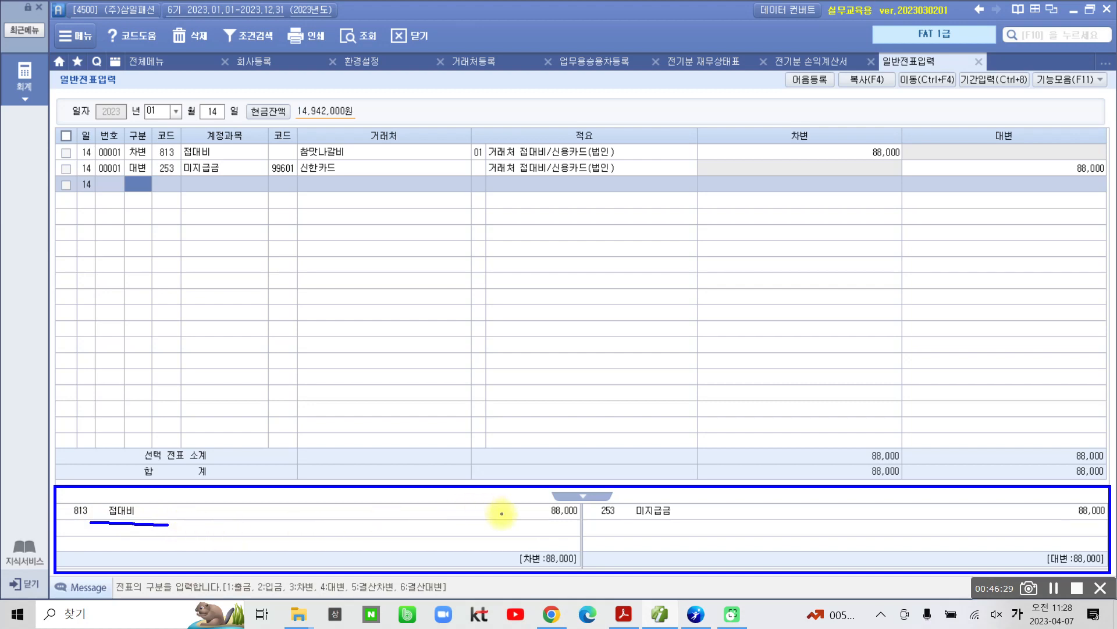
{"action": "left_click_drag", "start_coordinate": [629, 528], "coordinate": [728, 526]}
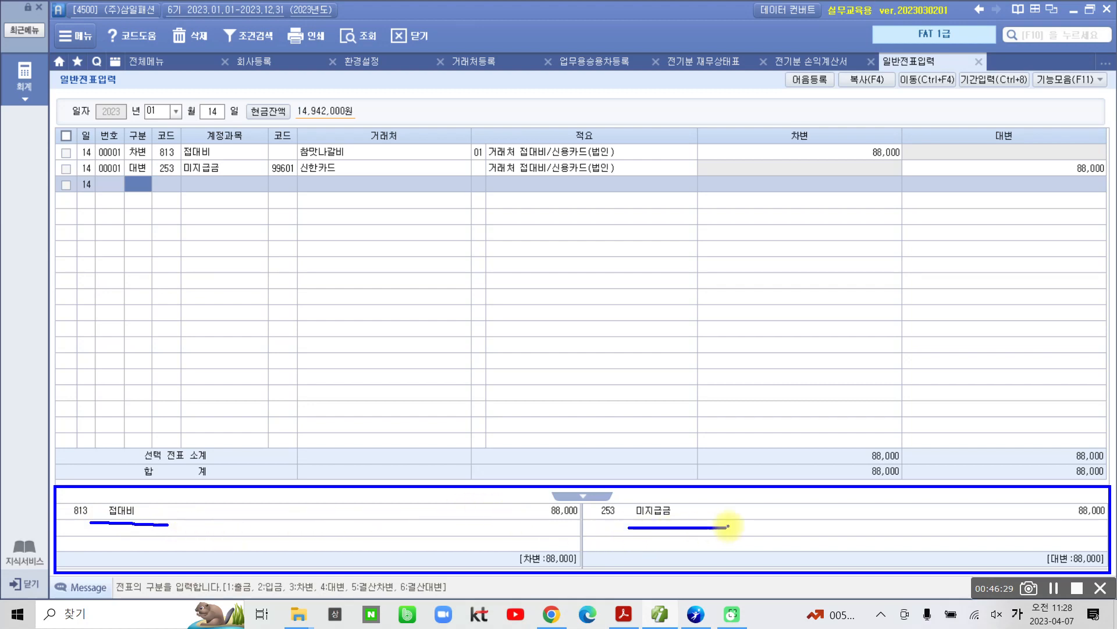